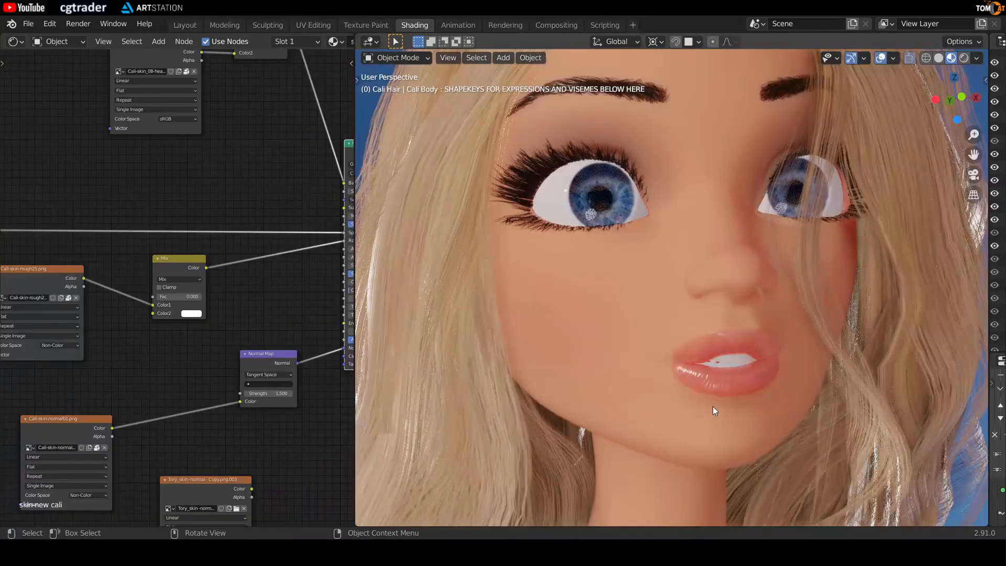
Step: Compare the cheek and lip shine up close with the roughness Mix node's factor raised and set back to 0
{"action": "middle_click_drag", "start_coordinate": [713, 406], "coordinate": [672, 339]}
{"action": "scroll", "coordinate": [716, 378], "scroll_direction": "up", "scroll_amount": 2}
{"action": "scroll", "coordinate": [697, 379], "scroll_direction": "up", "scroll_amount": 2}
{"action": "middle_click_drag", "start_coordinate": [697, 380], "coordinate": [639, 283]}
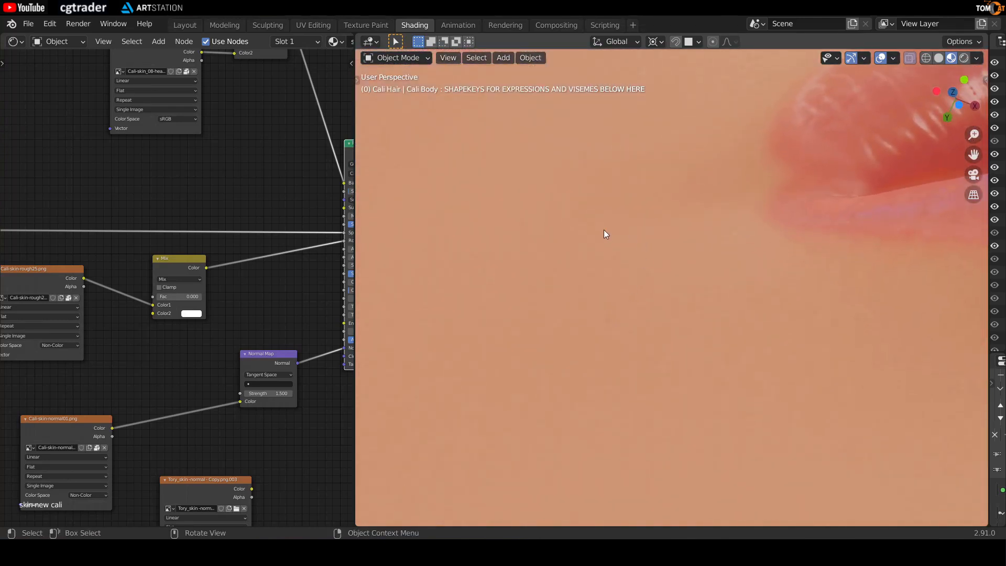
{"action": "scroll", "coordinate": [597, 239], "scroll_direction": "down", "scroll_amount": 6}
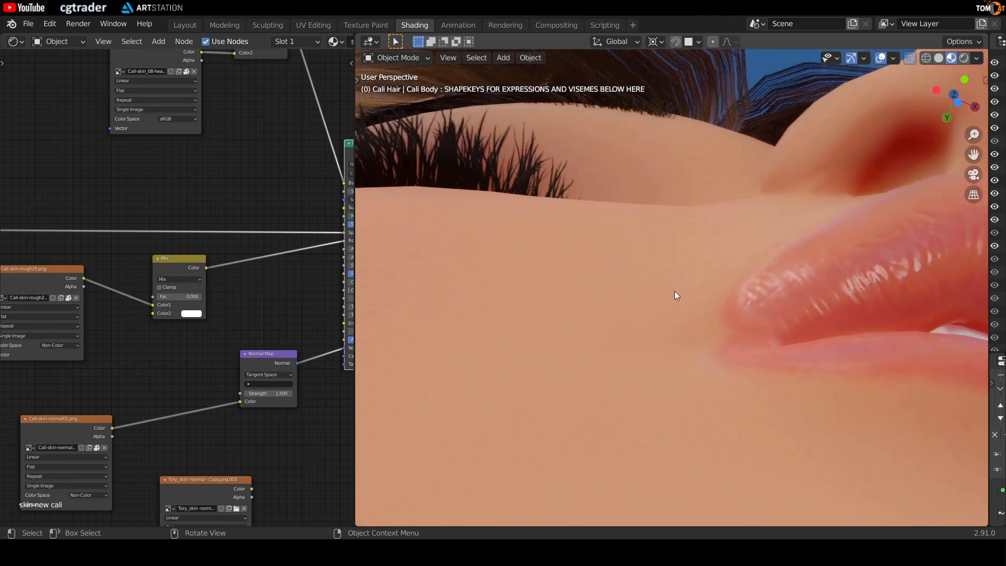
{"action": "middle_click_drag", "start_coordinate": [649, 339], "coordinate": [671, 342]}
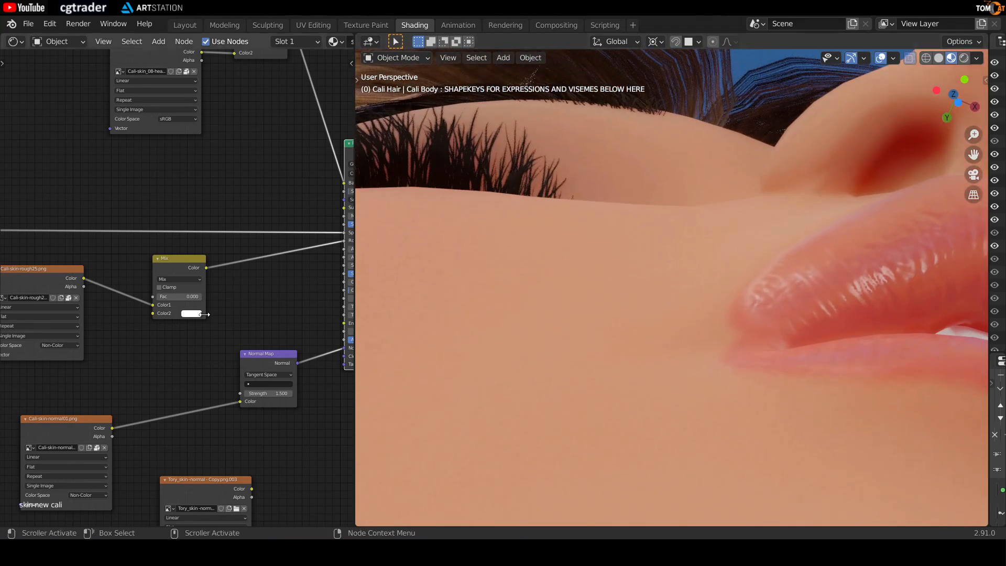
{"action": "scroll", "coordinate": [721, 367], "scroll_direction": "up", "scroll_amount": 1}
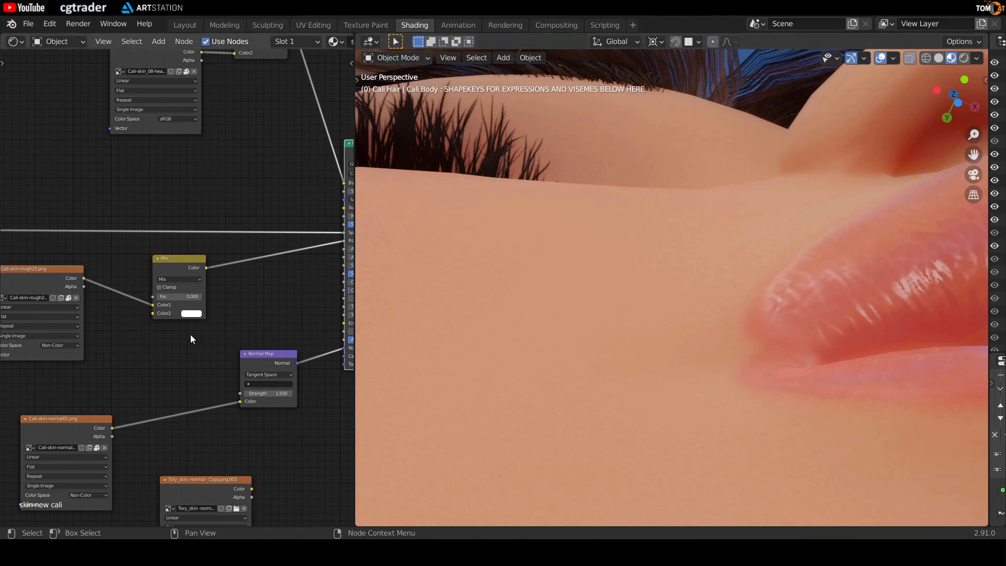
{"action": "left_click_drag", "start_coordinate": [178, 297], "coordinate": [201, 297]}
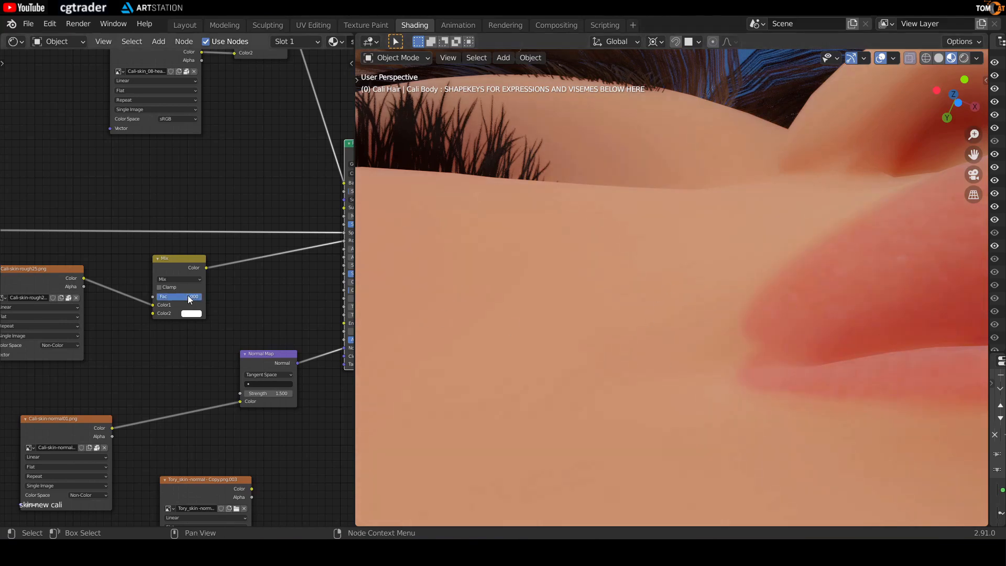
{"action": "left_click_drag", "start_coordinate": [178, 296], "coordinate": [157, 297]}
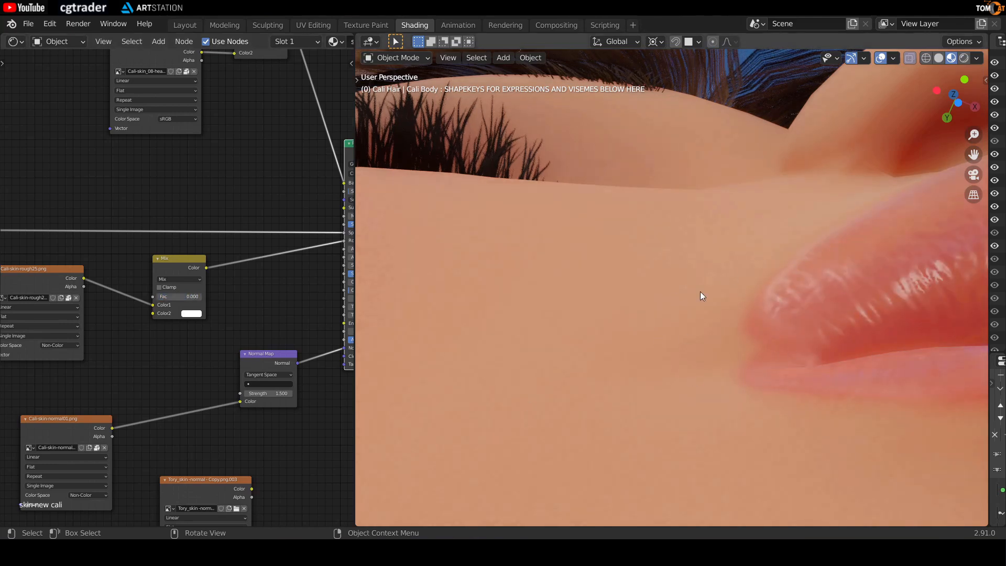
Step: Examine the skin and lip shine across the whole face from several angles
{"action": "scroll", "coordinate": [665, 328], "scroll_direction": "down", "scroll_amount": 5}
{"action": "middle_click_drag", "start_coordinate": [681, 230], "coordinate": [741, 227]}
{"action": "scroll", "coordinate": [665, 314], "scroll_direction": "down", "scroll_amount": 3}
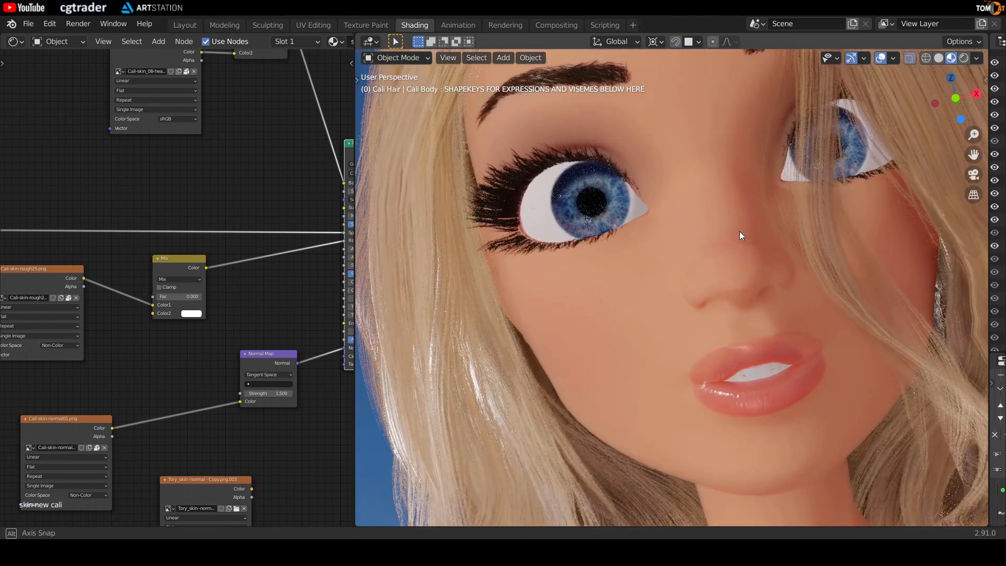
{"action": "middle_click_drag", "start_coordinate": [545, 344], "coordinate": [763, 262]}
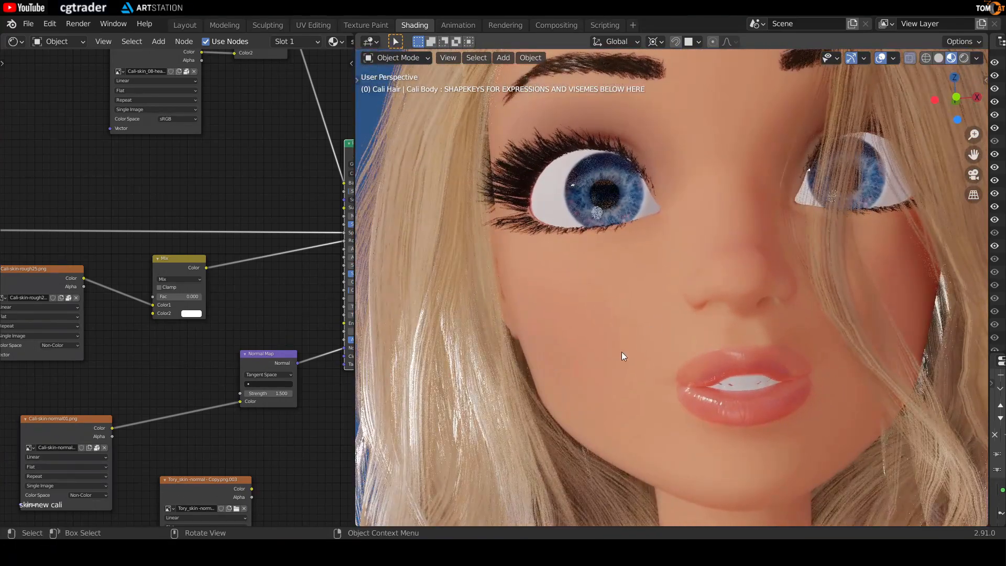
{"action": "scroll", "coordinate": [720, 403], "scroll_direction": "down", "scroll_amount": 1}
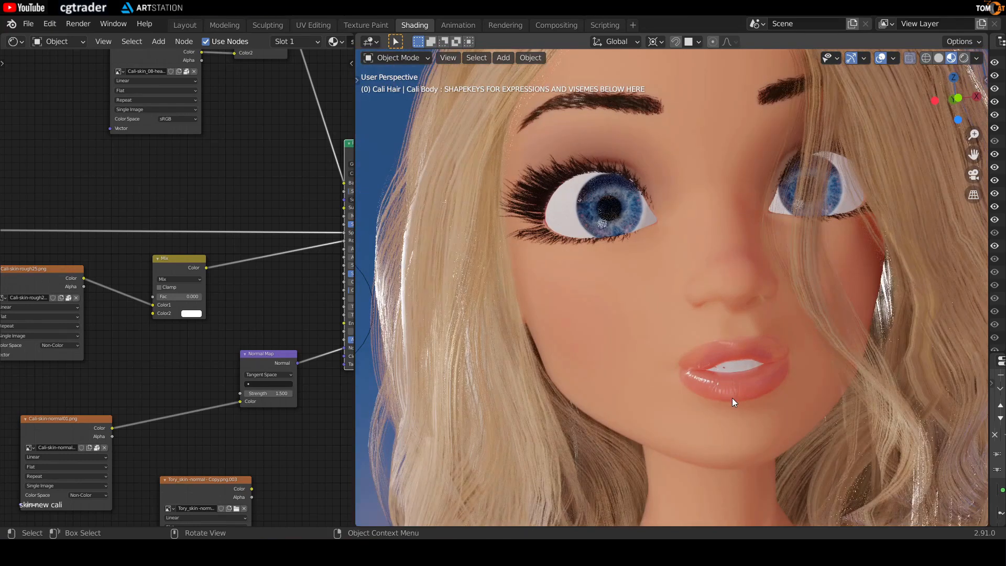
{"action": "scroll", "coordinate": [587, 373], "scroll_direction": "down", "scroll_amount": 2}
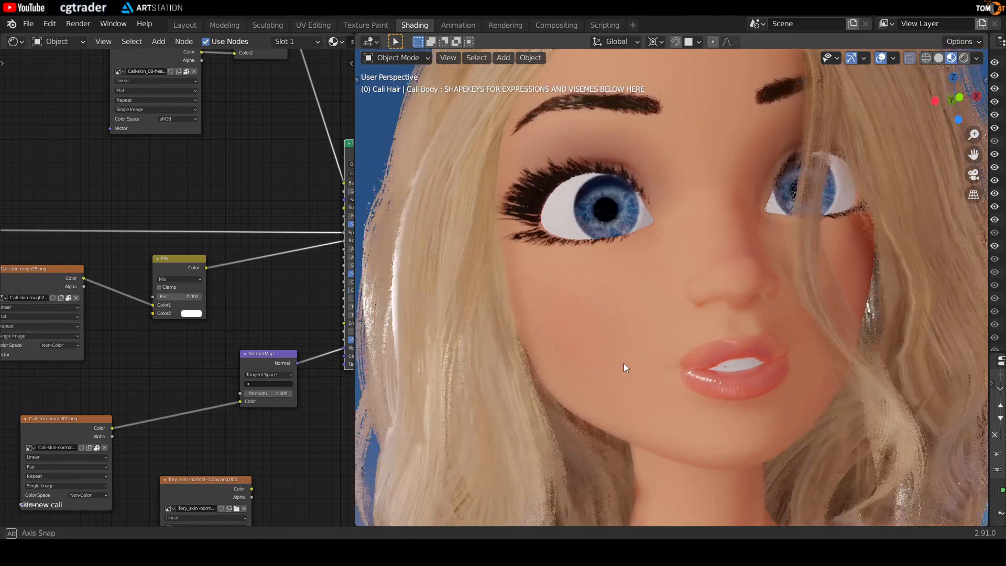
{"action": "middle_click_drag", "start_coordinate": [615, 359], "coordinate": [573, 364]}
{"action": "middle_click_drag", "start_coordinate": [671, 275], "coordinate": [627, 431]}
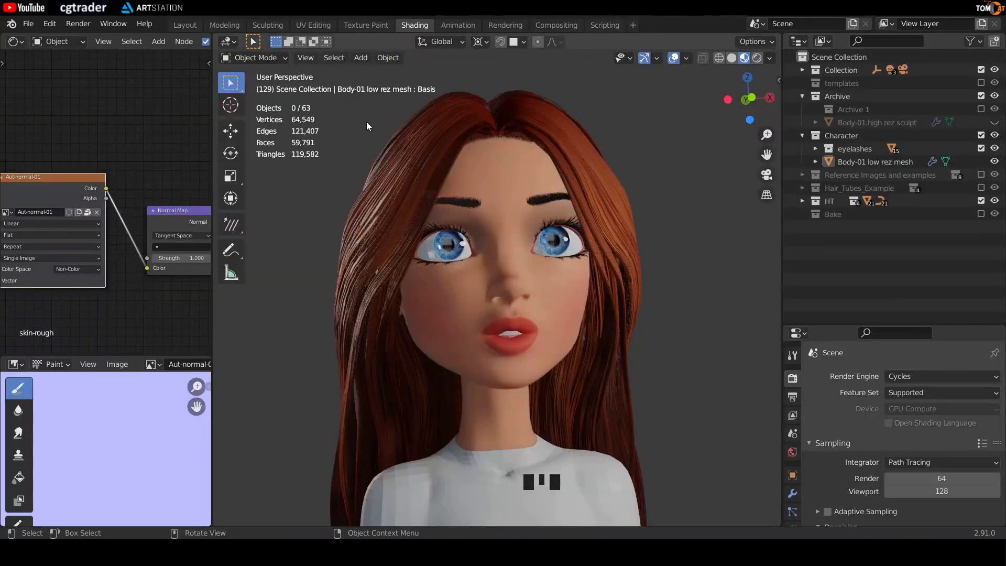
Step: Switch to the Texture Paint workspace and split the image editor, making the lower area a Shader Editor without its sidebar
{"action": "left_click", "coordinate": [357, 27]}
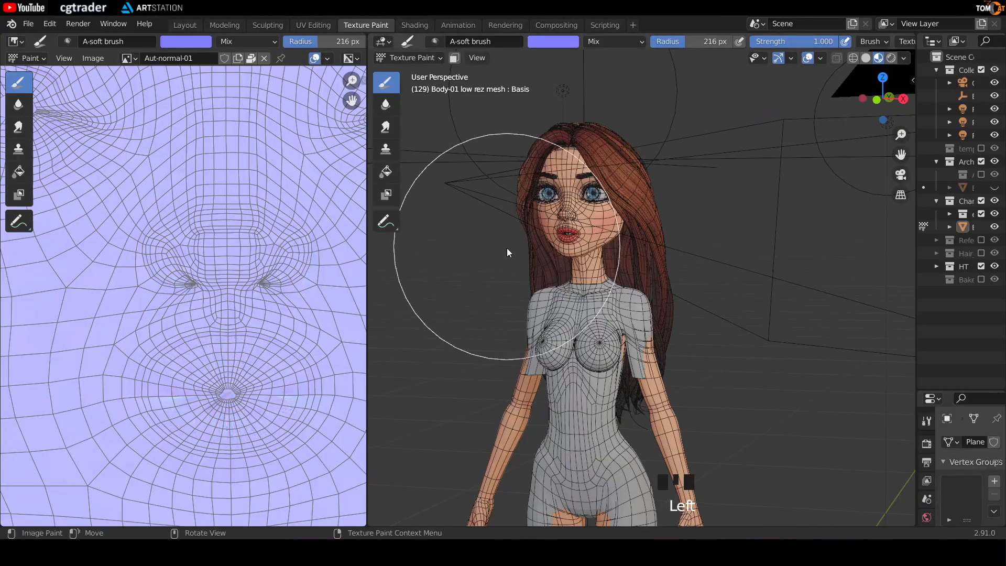
{"action": "left_click_drag", "start_coordinate": [11, 524], "coordinate": [14, 284]}
{"action": "left_click", "coordinate": [13, 286]}
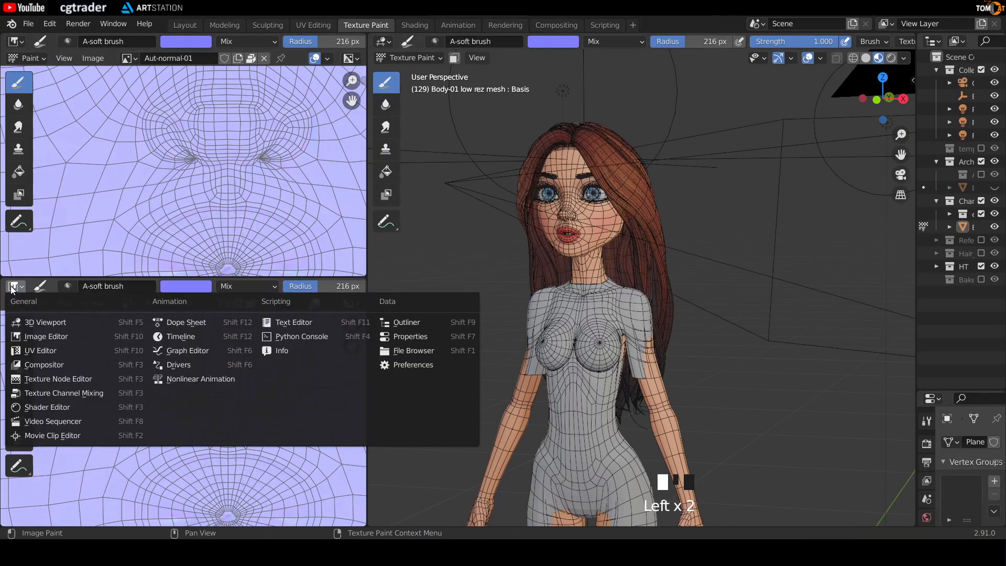
{"action": "left_click", "coordinate": [75, 408]}
{"action": "key", "text": "n"}
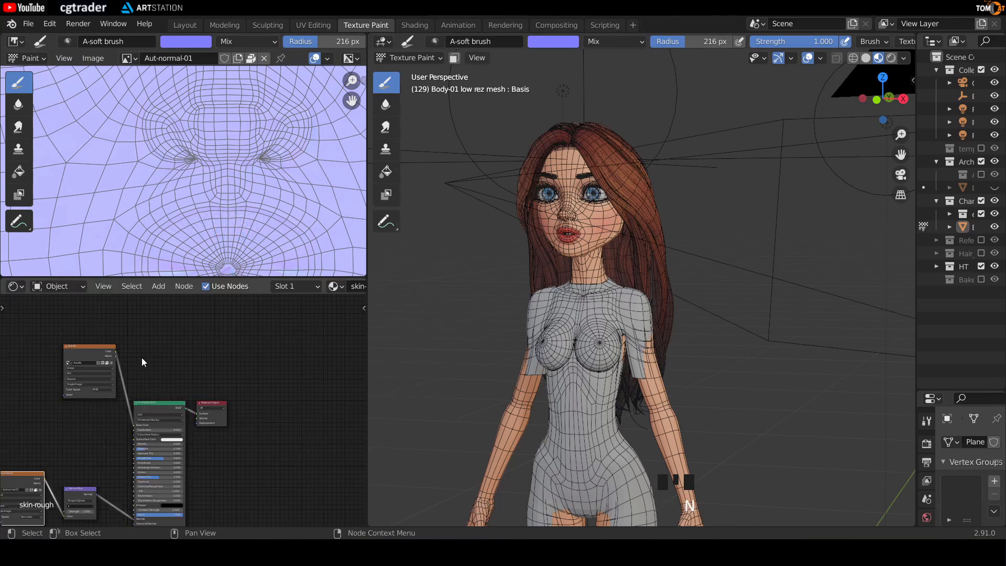
Step: Hide the HT hair collection in the viewport so the head is fully exposed
{"action": "middle_click_drag", "start_coordinate": [564, 332], "coordinate": [655, 326], "text": "shift"}
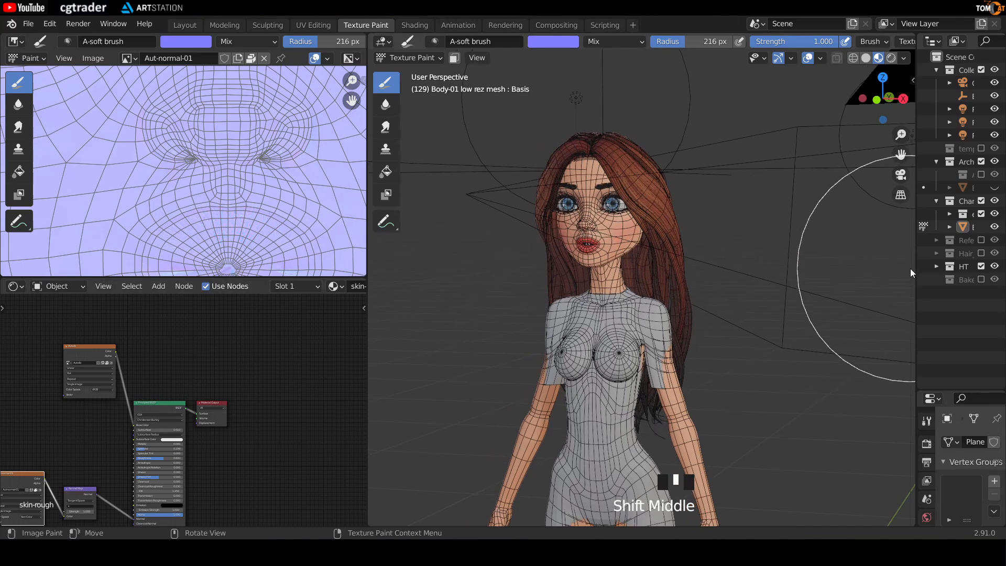
{"action": "left_click_drag", "start_coordinate": [914, 268], "coordinate": [571, 267]}
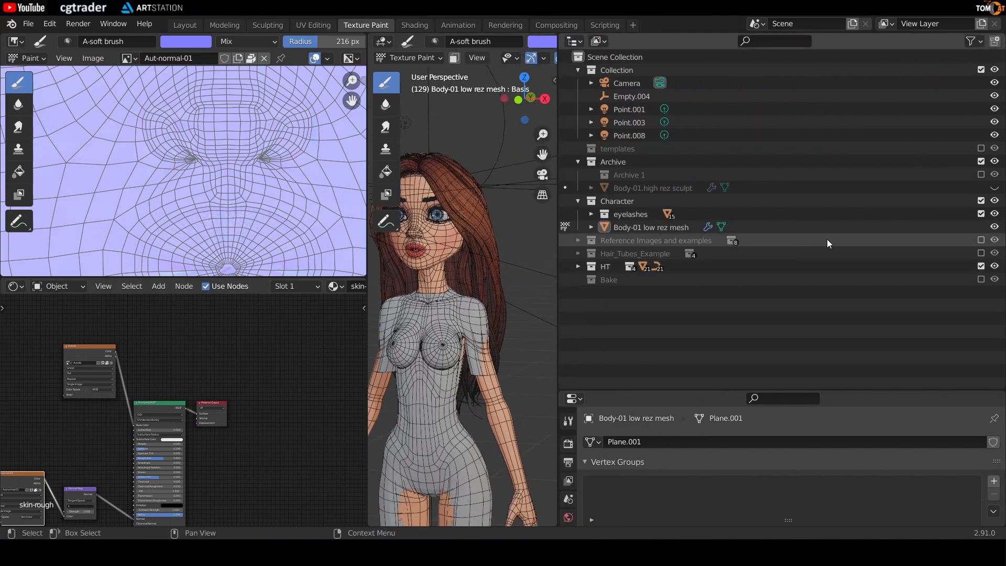
{"action": "left_click", "coordinate": [995, 267]}
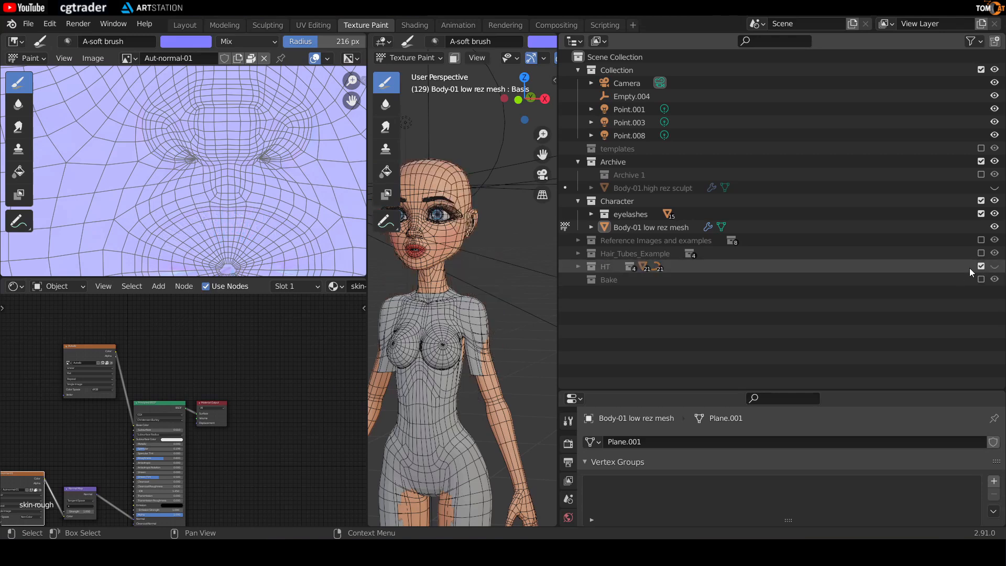
{"action": "left_click_drag", "start_coordinate": [557, 309], "coordinate": [888, 309]}
{"action": "scroll", "coordinate": [561, 272], "scroll_direction": "up", "scroll_amount": 2}
{"action": "middle_click_drag", "start_coordinate": [562, 273], "coordinate": [592, 344], "text": "shift"}
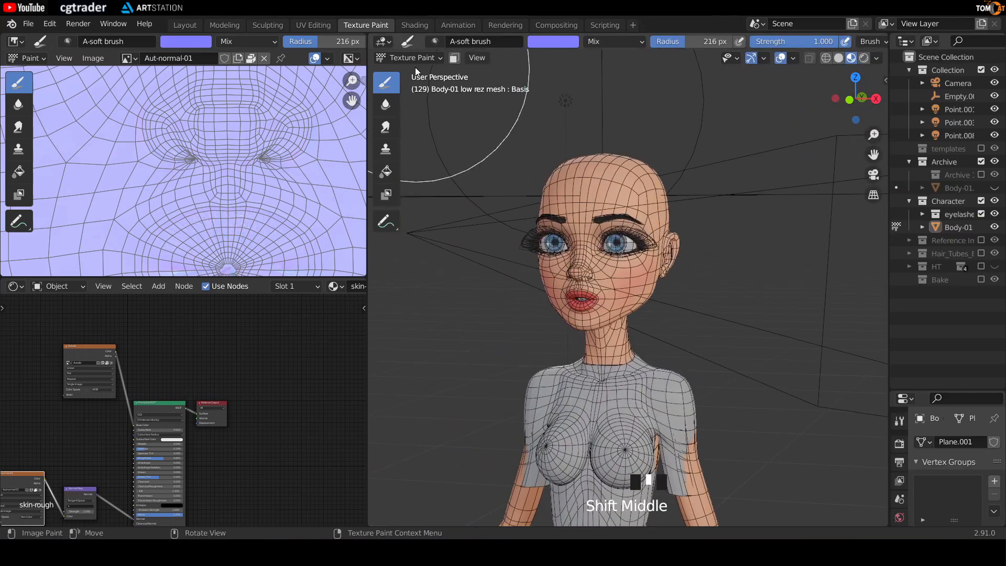
Step: Put the 3D viewport in Object Mode and select the low-res body mesh
{"action": "left_click", "coordinate": [411, 59]}
{"action": "left_click", "coordinate": [409, 73]}
{"action": "left_click", "coordinate": [582, 171]}
{"action": "mouse_move", "coordinate": [514, 301]}
{"action": "middle_mouse_down"}
{"action": "mouse_move", "coordinate": [521, 322]}
{"action": "mouse_move", "coordinate": [511, 315]}
{"action": "middle_mouse_up"}
{"action": "scroll", "coordinate": [505, 313], "scroll_direction": "up", "scroll_amount": 2}
Step: Add an Image Texture node above the normal map's image node in the skin material
{"action": "middle_click_drag", "start_coordinate": [136, 435], "coordinate": [115, 380], "text": "shift"}
{"action": "scroll", "coordinate": [152, 439], "scroll_direction": "up", "scroll_amount": 2}
{"action": "scroll", "coordinate": [166, 388], "scroll_direction": "up", "scroll_amount": 1}
{"action": "left_click", "coordinate": [137, 360]}
{"action": "scroll", "coordinate": [152, 375], "scroll_direction": "up", "scroll_amount": 1}
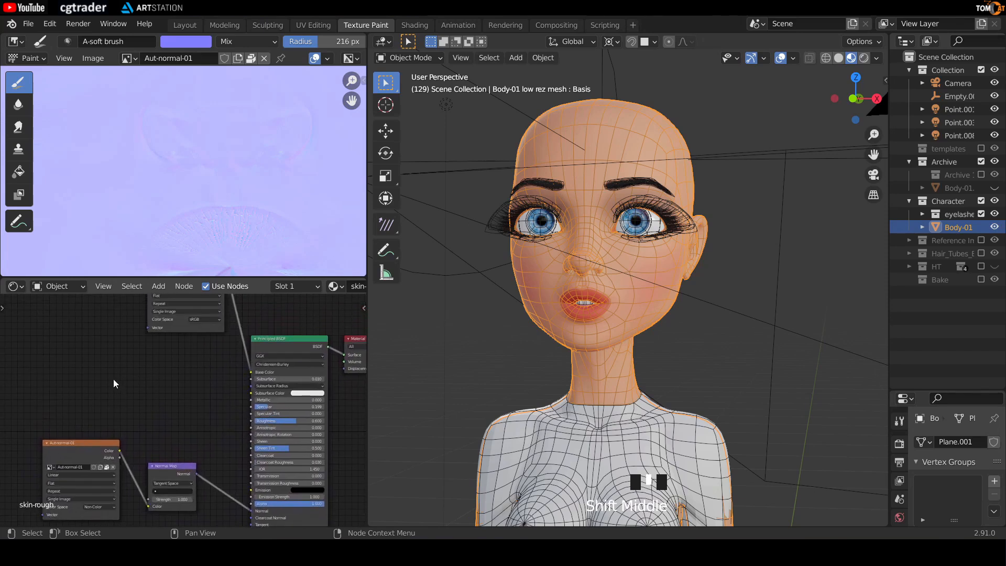
{"action": "key", "text": "shift+a"}
{"action": "type", "text": "ima"}
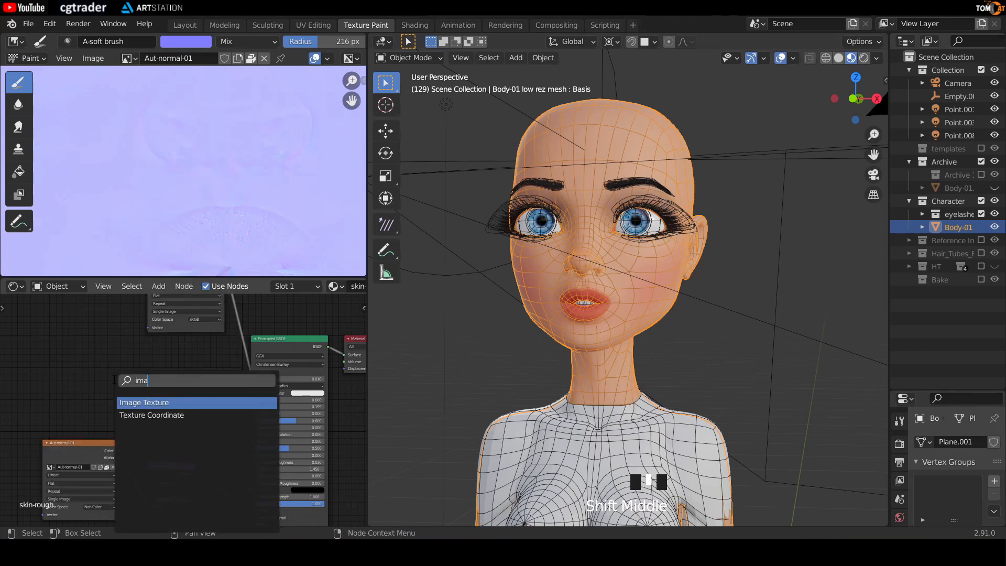
{"action": "left_click", "coordinate": [134, 406]}
{"action": "left_click", "coordinate": [105, 378]}
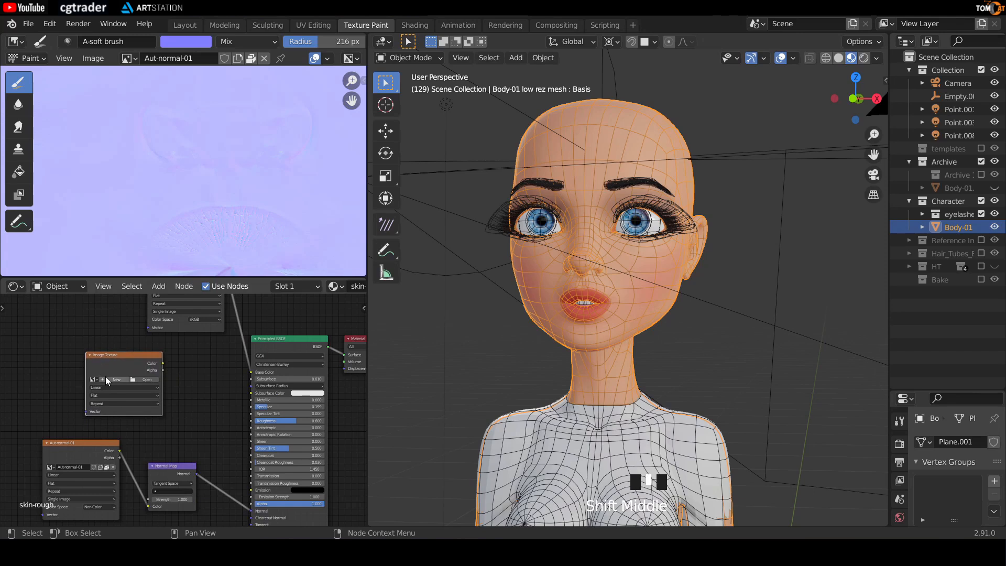
Step: Create a new 4096 × 4096 px image named Aut-rough in the new Image Texture node
{"action": "scroll", "coordinate": [105, 389], "scroll_direction": "up", "scroll_amount": 4}
{"action": "middle_click_drag", "start_coordinate": [57, 391], "coordinate": [153, 424]}
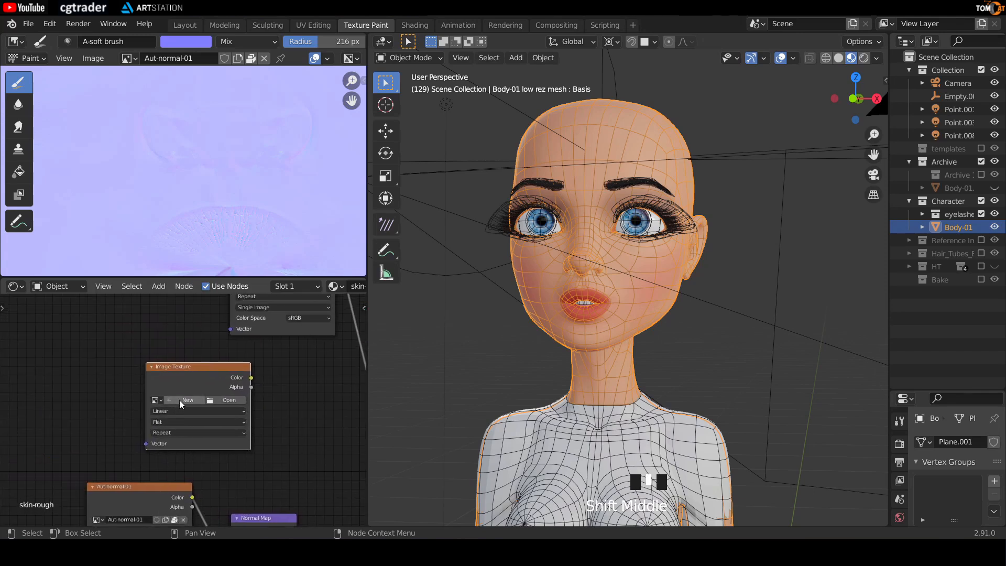
{"action": "left_click", "coordinate": [180, 400]}
{"action": "left_click", "coordinate": [195, 409]}
{"action": "type", "text": "Aut-rough"}
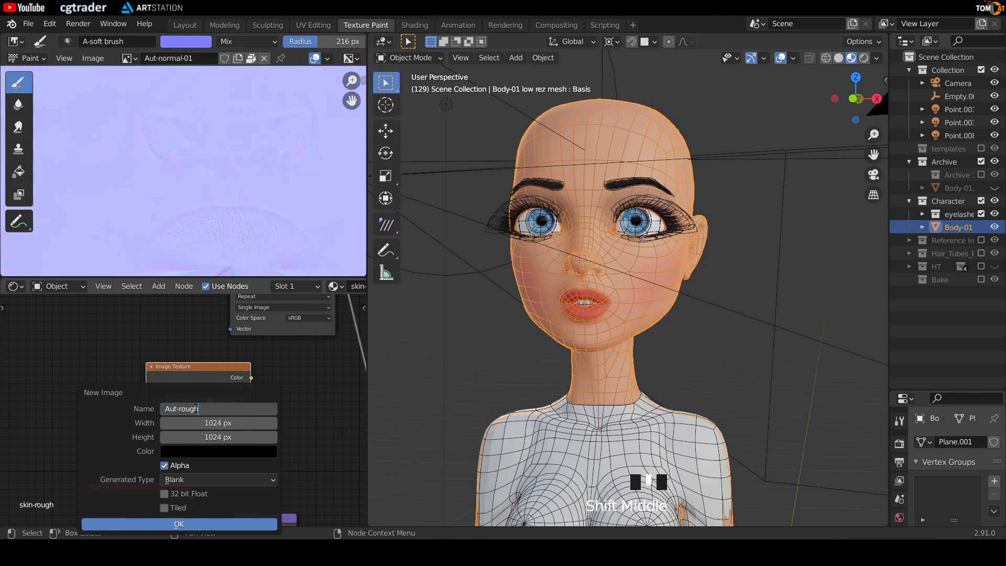
{"action": "key", "text": "Return"}
{"action": "left_click", "coordinate": [202, 422]}
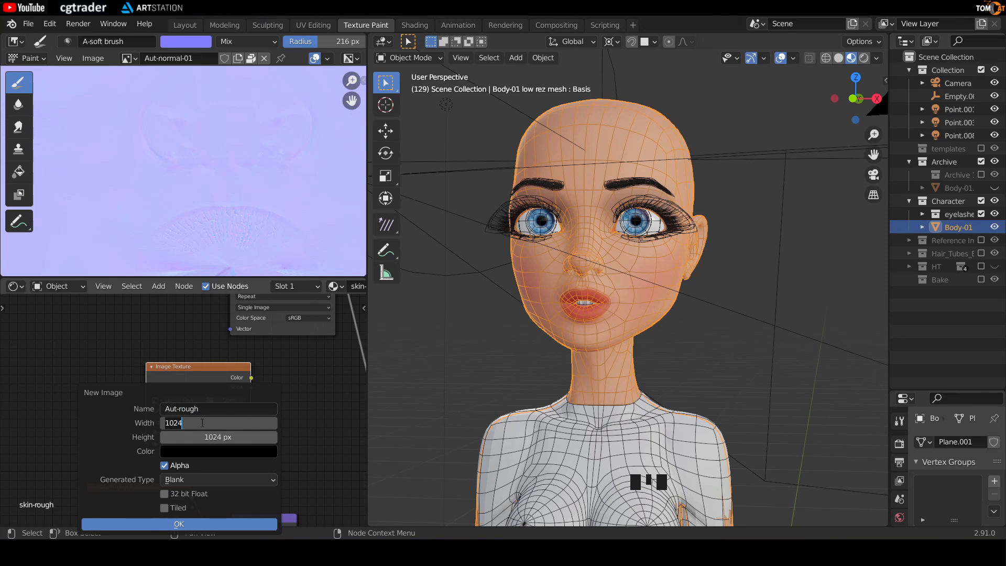
{"action": "type", "text": "4096"}
{"action": "key", "text": "Tab"}
{"action": "type", "text": "4096"}
{"action": "key", "text": "Return"}
{"action": "left_click", "coordinate": [177, 521]}
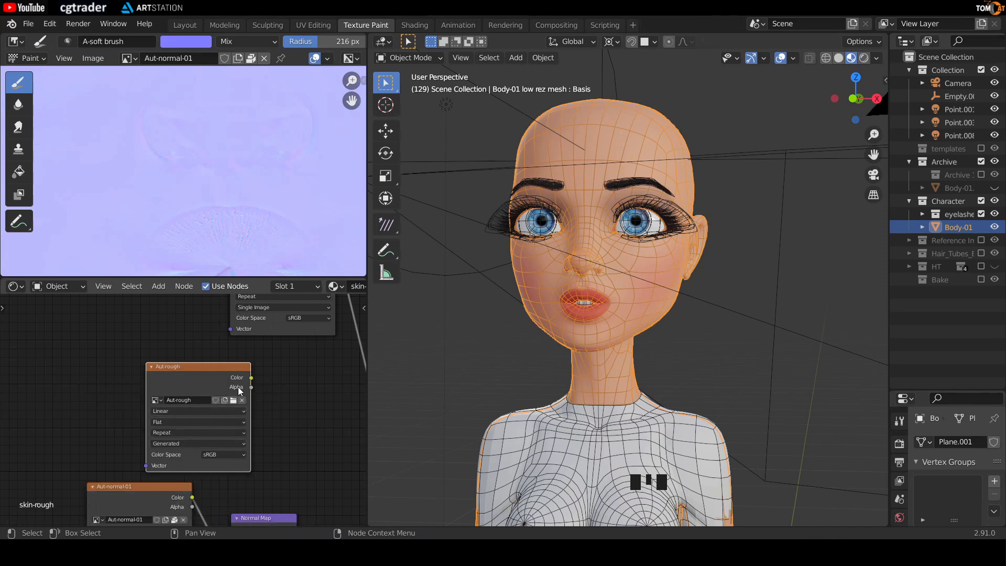
Step: Set the Aut-rough node's color space to Non-Color and connect its Color output to the Principled BSDF's Roughness
{"action": "left_click", "coordinate": [225, 455]}
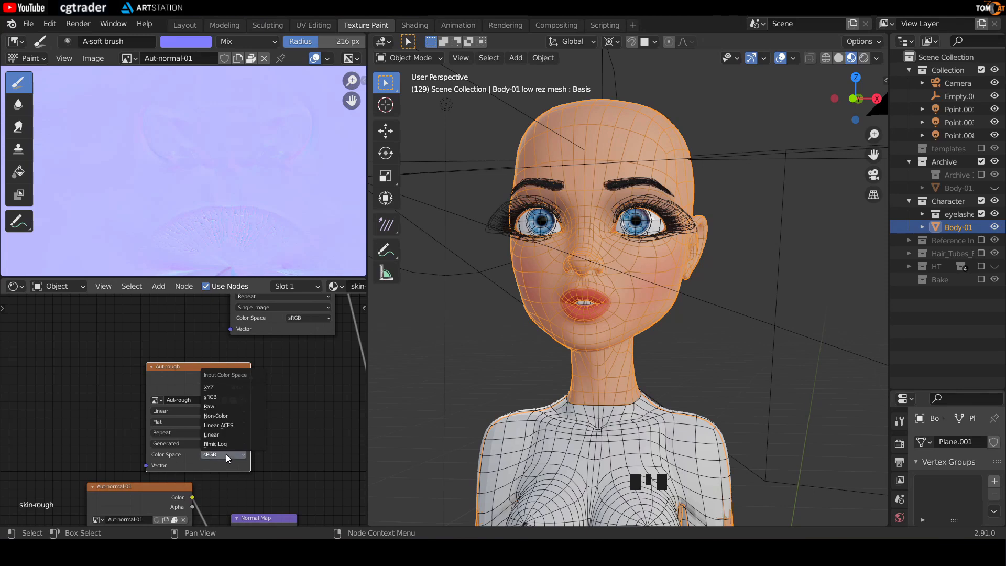
{"action": "left_click", "coordinate": [228, 417]}
{"action": "middle_click_drag", "start_coordinate": [263, 439], "coordinate": [175, 398]}
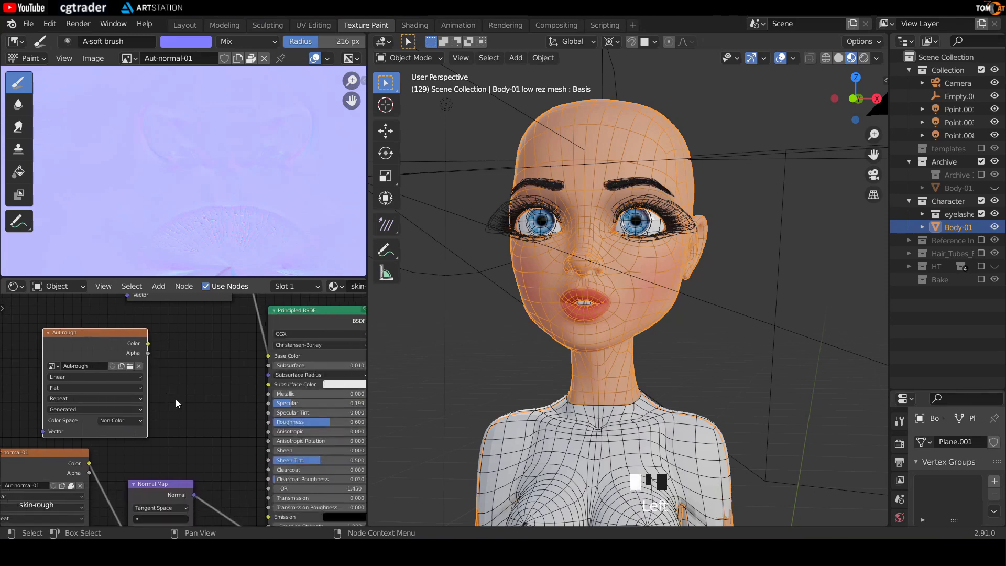
{"action": "scroll", "coordinate": [175, 399], "scroll_direction": "down", "scroll_amount": 1}
{"action": "mouse_move", "coordinate": [156, 357]}
{"action": "left_mouse_down"}
{"action": "mouse_move", "coordinate": [203, 403]}
{"action": "mouse_move", "coordinate": [249, 420]}
{"action": "left_mouse_up"}
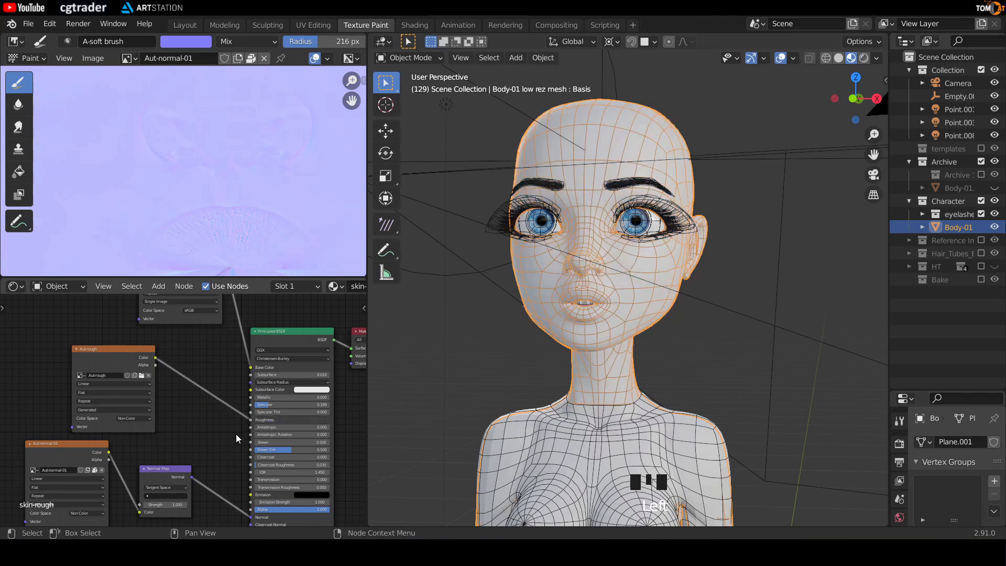
Step: Display the Aut-rough image in the image editor and turn the model to show the other side of the face
{"action": "left_click", "coordinate": [130, 58]}
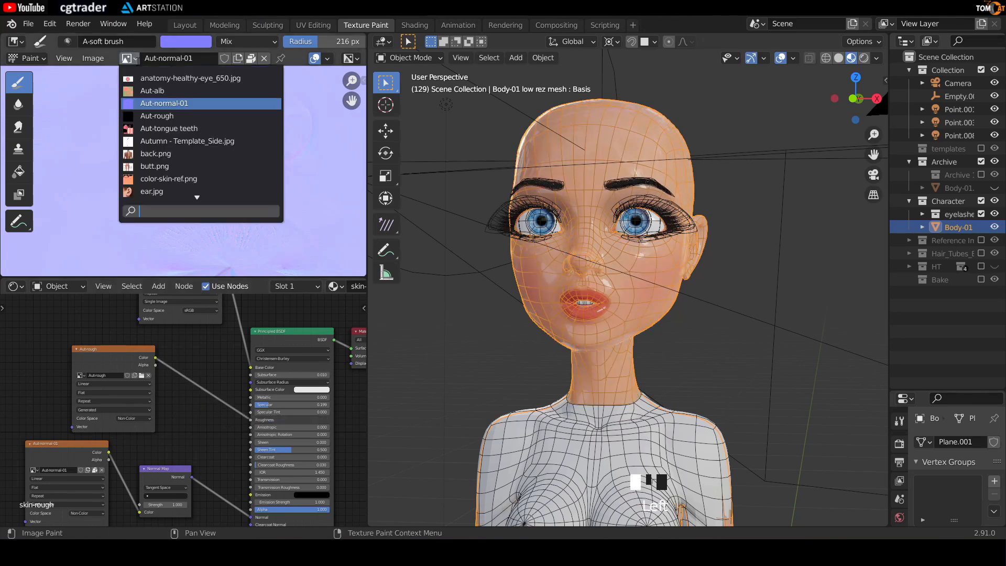
{"action": "left_click", "coordinate": [149, 116]}
{"action": "middle_click_drag", "start_coordinate": [419, 204], "coordinate": [545, 205]}
Step: Show the viewport's sidebar and overlays, and switch the body mesh to Texture Paint mode
{"action": "key", "text": "n"}
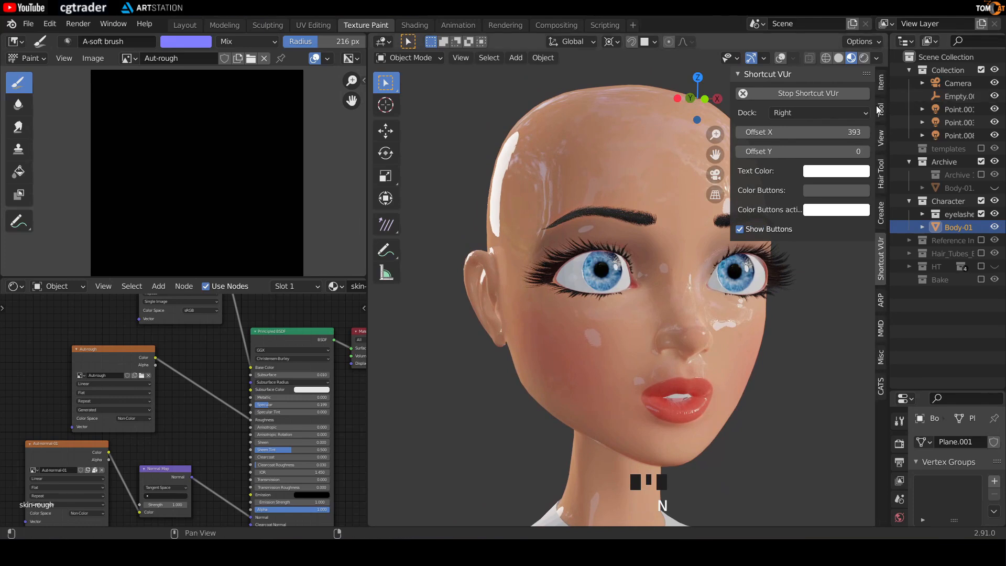
{"action": "left_click", "coordinate": [413, 59]}
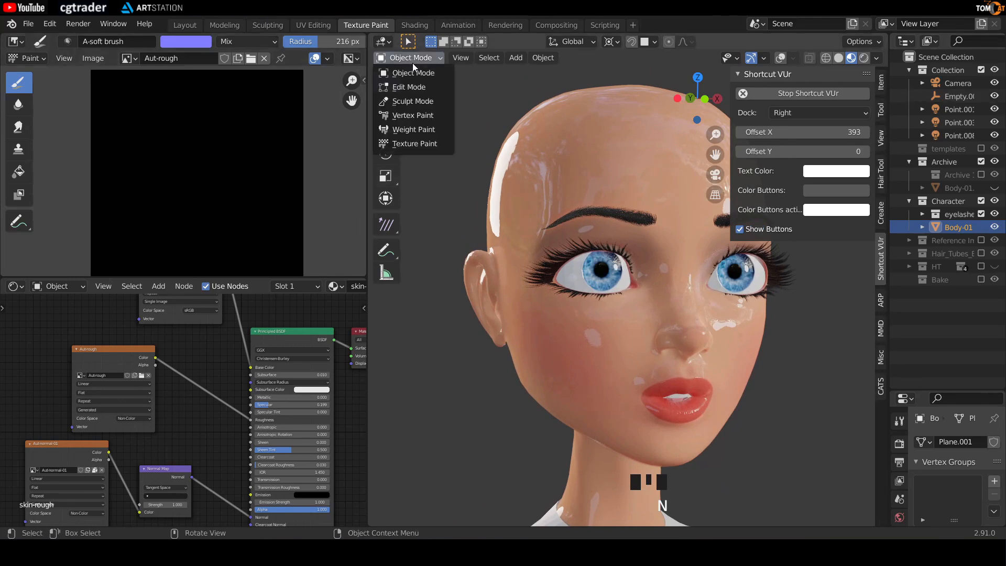
{"action": "left_click", "coordinate": [491, 112]}
{"action": "left_click", "coordinate": [535, 145]}
{"action": "key", "text": "shift+alt+z"}
{"action": "left_click", "coordinate": [414, 59]}
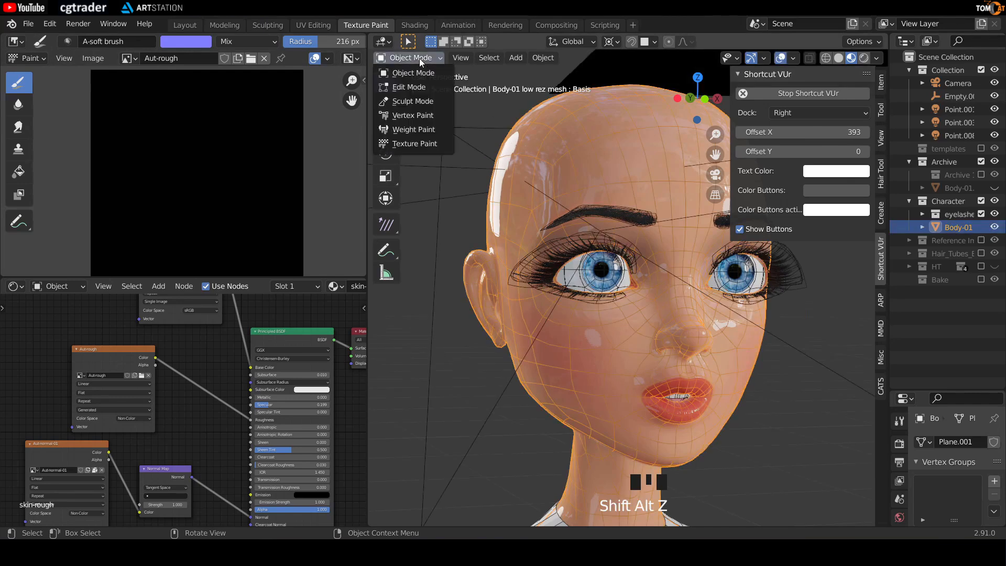
{"action": "left_click", "coordinate": [423, 146]}
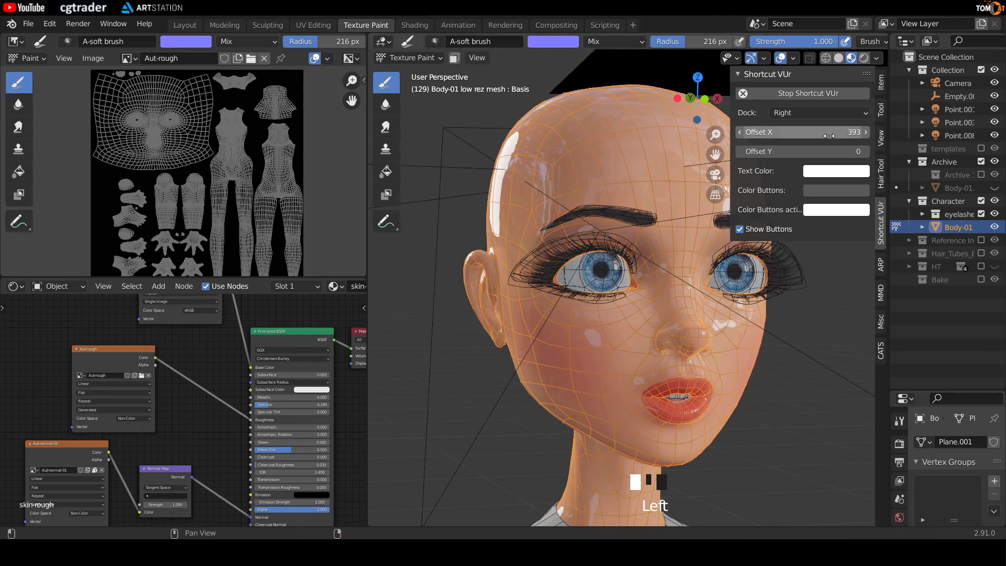
Step: Show the paint tool's texture slots and check the Aut-normal-01 and Aut-alb slots in turn
{"action": "left_click", "coordinate": [882, 111]}
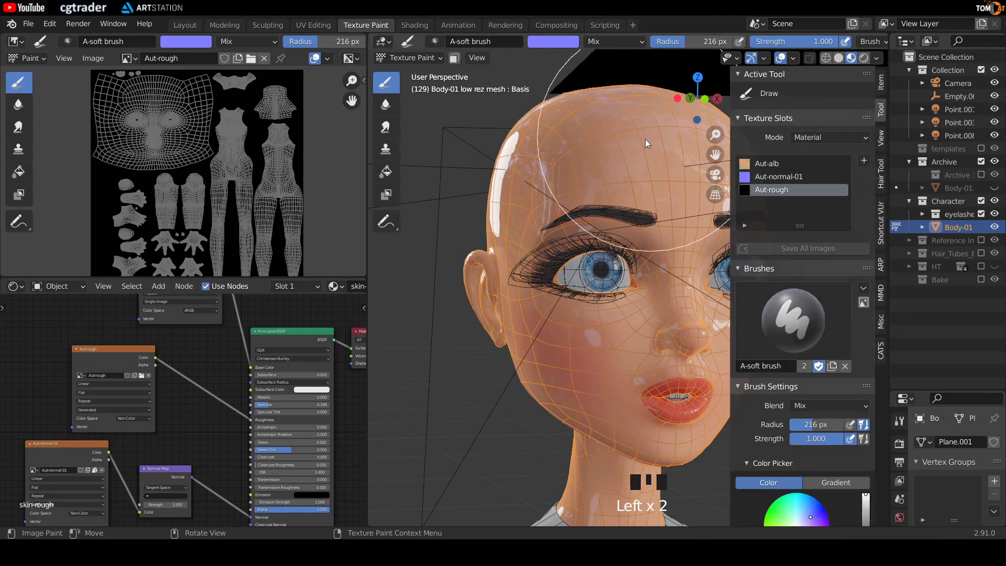
{"action": "left_click", "coordinate": [762, 176]}
{"action": "left_click", "coordinate": [761, 164]}
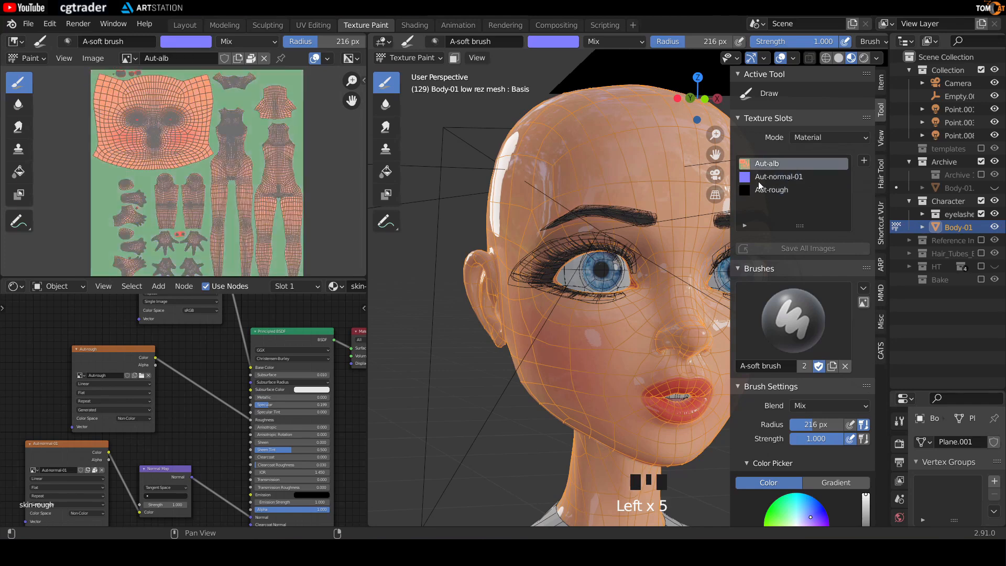
Step: Make Aut-rough the active texture slot and turn on Scene World lighting for the viewport shading
{"action": "left_click", "coordinate": [762, 190]}
{"action": "middle_click_drag", "start_coordinate": [616, 167], "coordinate": [587, 183]}
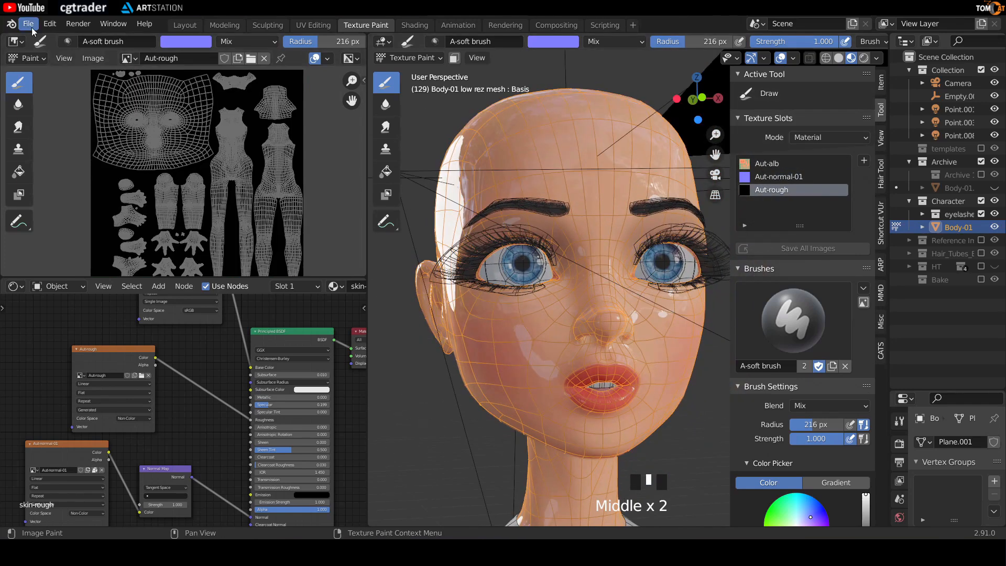
{"action": "left_click", "coordinate": [876, 57]}
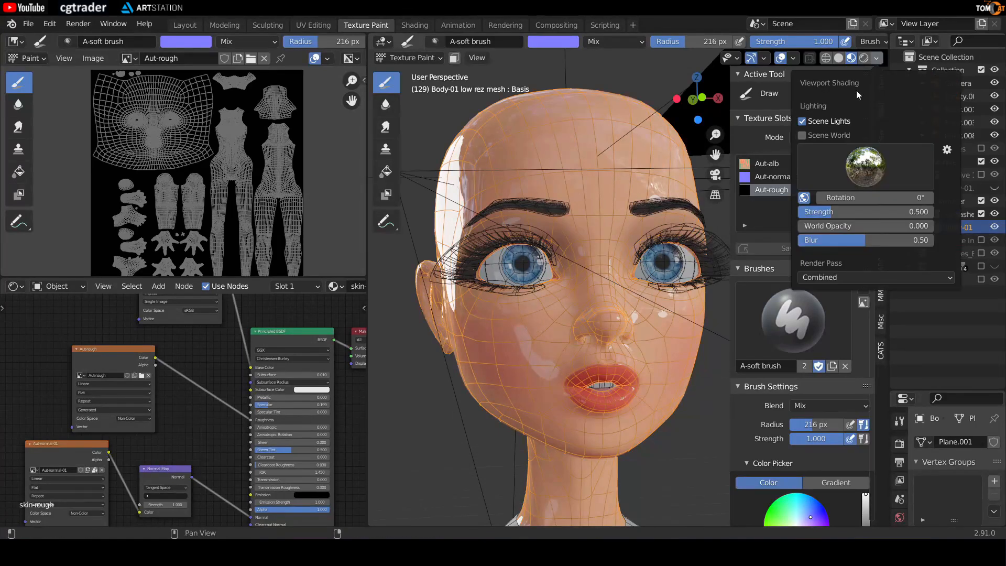
{"action": "left_click", "coordinate": [828, 134]}
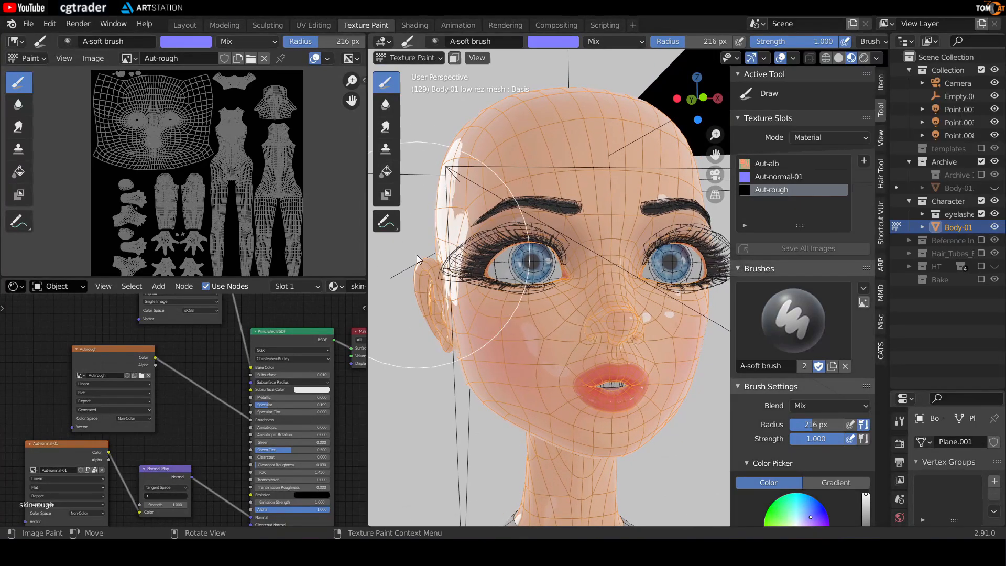
Step: In the World shader, connect the environment image's Background node to the World Output's Surface, and return to the Object shader
{"action": "left_click", "coordinate": [56, 286]}
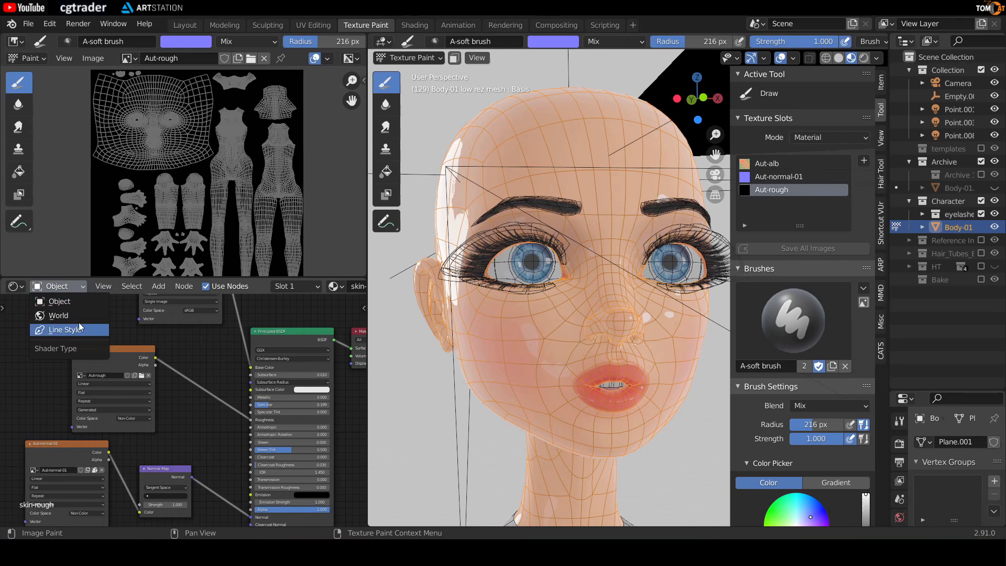
{"action": "left_click", "coordinate": [59, 287]}
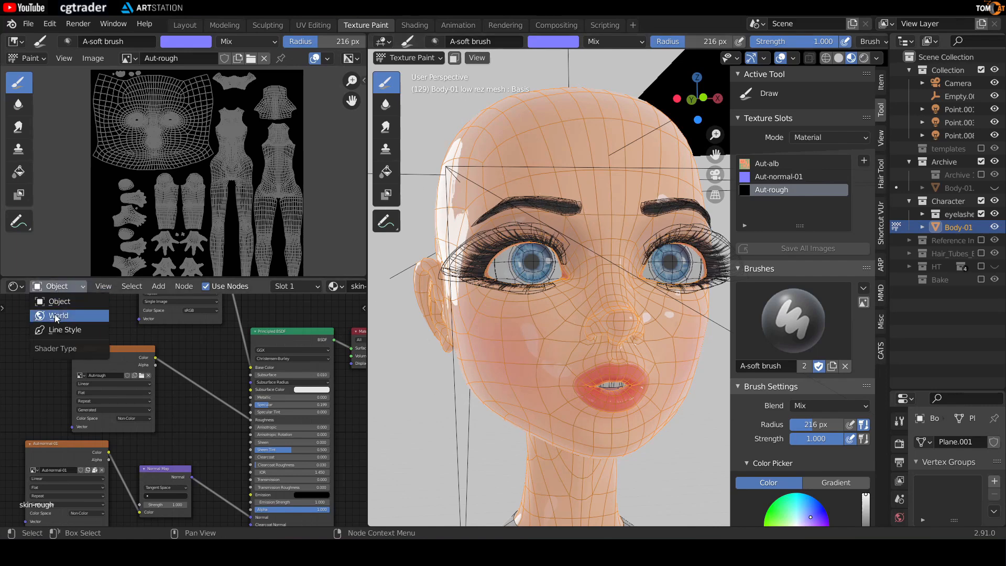
{"action": "left_click", "coordinate": [56, 313]}
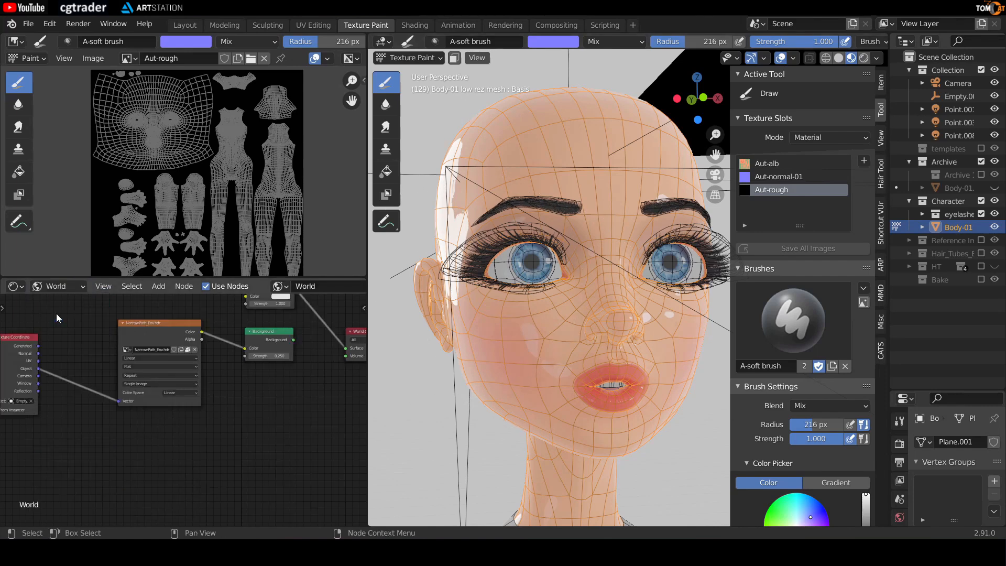
{"action": "middle_click_drag", "start_coordinate": [92, 380], "coordinate": [36, 384]}
{"action": "scroll", "coordinate": [205, 380], "scroll_direction": "up", "scroll_amount": 2}
{"action": "left_click_drag", "start_coordinate": [241, 338], "coordinate": [304, 350]}
{"action": "mouse_move", "coordinate": [526, 320]}
{"action": "middle_mouse_down"}
{"action": "mouse_move", "coordinate": [540, 303]}
{"action": "mouse_move", "coordinate": [504, 325]}
{"action": "mouse_move", "coordinate": [551, 308]}
{"action": "mouse_move", "coordinate": [499, 307]}
{"action": "mouse_move", "coordinate": [542, 337]}
{"action": "mouse_move", "coordinate": [551, 297]}
{"action": "mouse_move", "coordinate": [527, 272]}
{"action": "mouse_move", "coordinate": [501, 302]}
{"action": "middle_mouse_up"}
{"action": "left_click", "coordinate": [58, 286]}
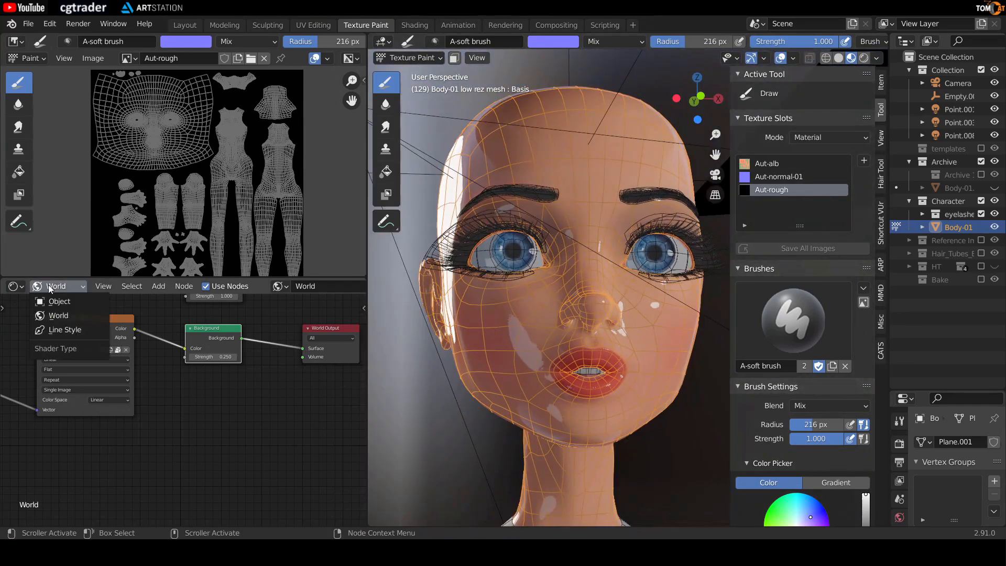
{"action": "left_click", "coordinate": [52, 305]}
Step: Disconnect the Aut-rough image from the Principled BSDF's Roughness and raise the Roughness value to 1.000
{"action": "mouse_move", "coordinate": [520, 360]}
{"action": "middle_mouse_down"}
{"action": "mouse_move", "coordinate": [553, 354]}
{"action": "mouse_move", "coordinate": [469, 355]}
{"action": "mouse_move", "coordinate": [515, 307]}
{"action": "mouse_move", "coordinate": [529, 199]}
{"action": "mouse_move", "coordinate": [528, 336]}
{"action": "mouse_move", "coordinate": [514, 340]}
{"action": "middle_mouse_up"}
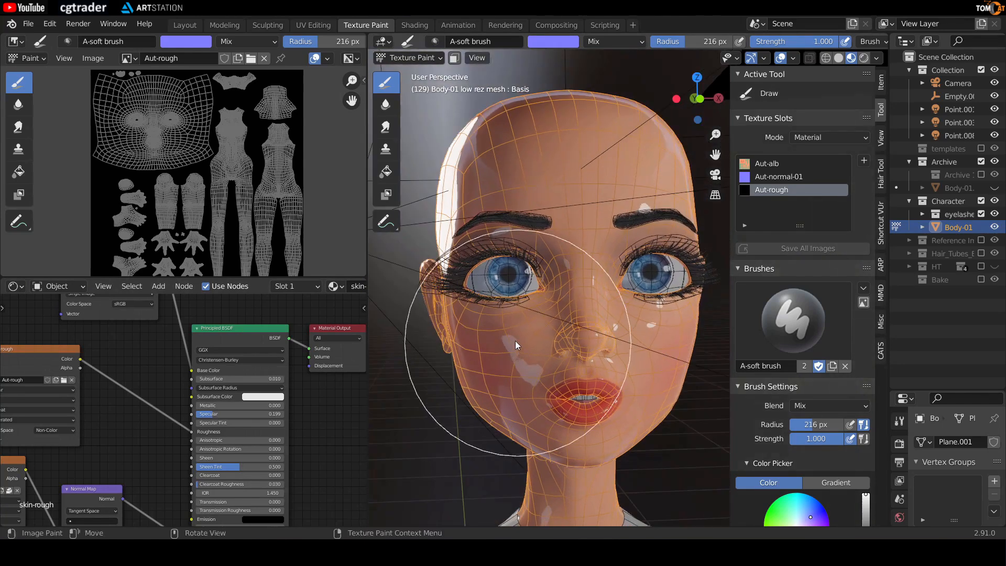
{"action": "middle_click_drag", "start_coordinate": [482, 306], "coordinate": [519, 293]}
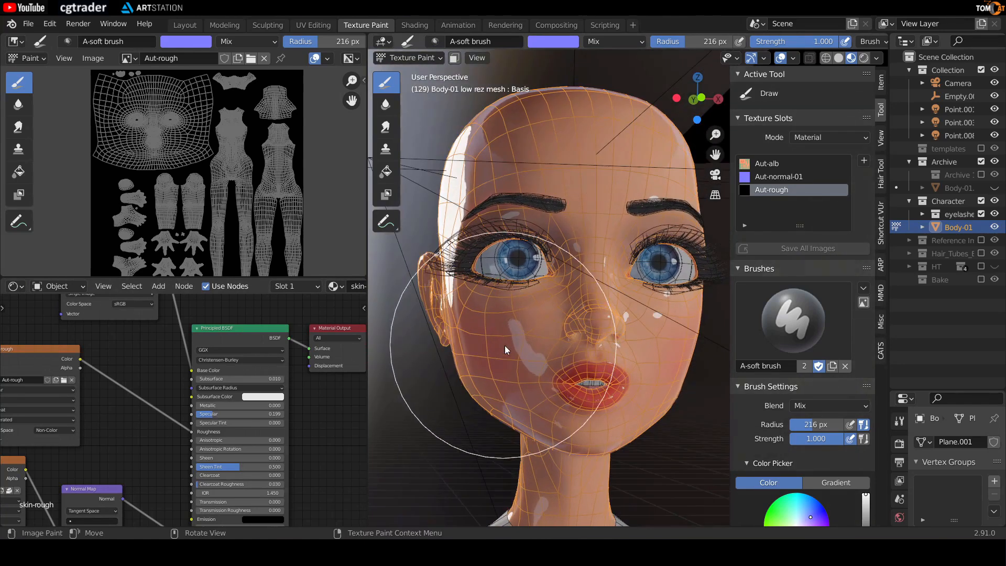
{"action": "scroll", "coordinate": [243, 404], "scroll_direction": "up", "scroll_amount": 3}
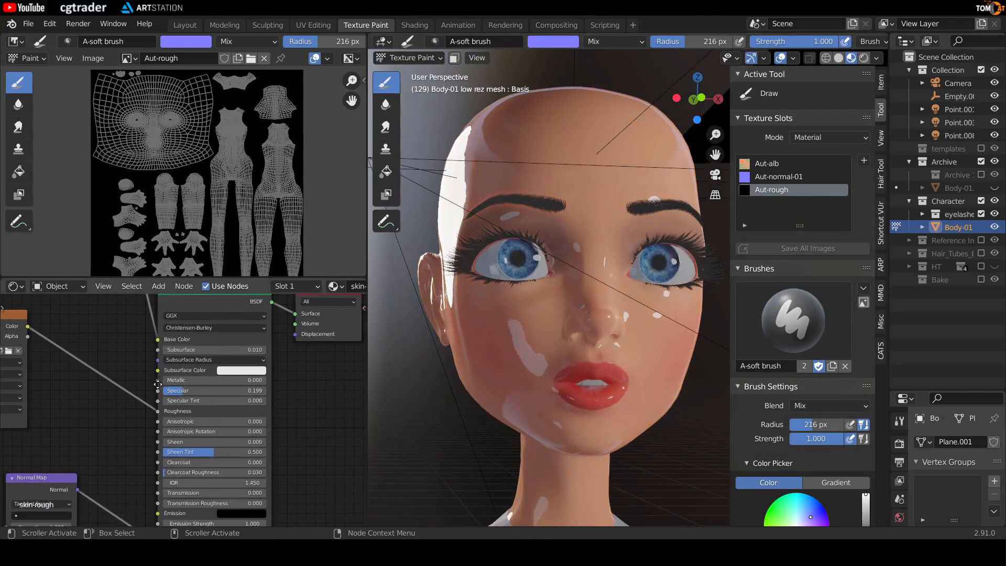
{"action": "middle_click_drag", "start_coordinate": [91, 427], "coordinate": [124, 438]}
{"action": "middle_click_drag", "start_coordinate": [184, 442], "coordinate": [178, 414]}
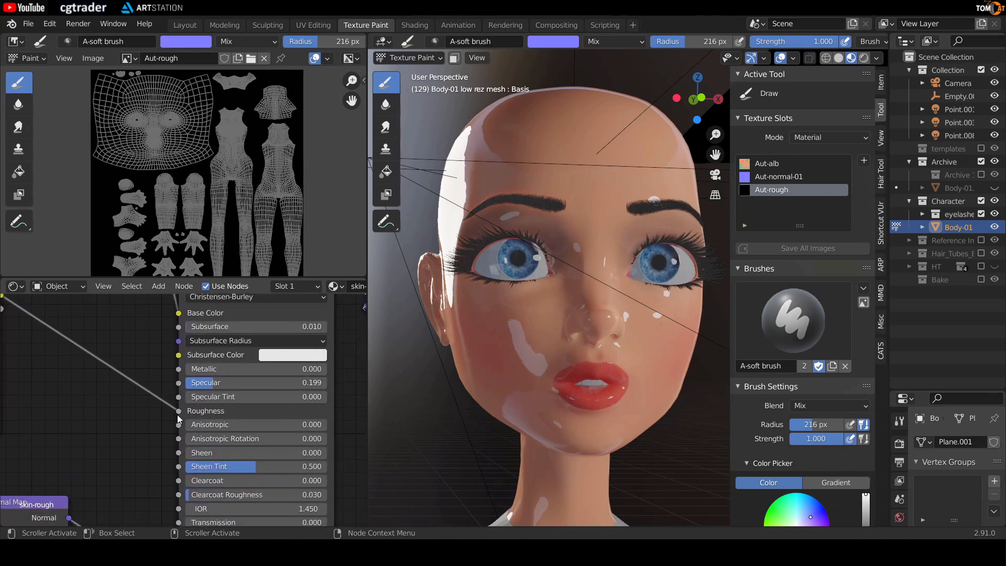
{"action": "left_click_drag", "start_coordinate": [182, 409], "coordinate": [161, 420]}
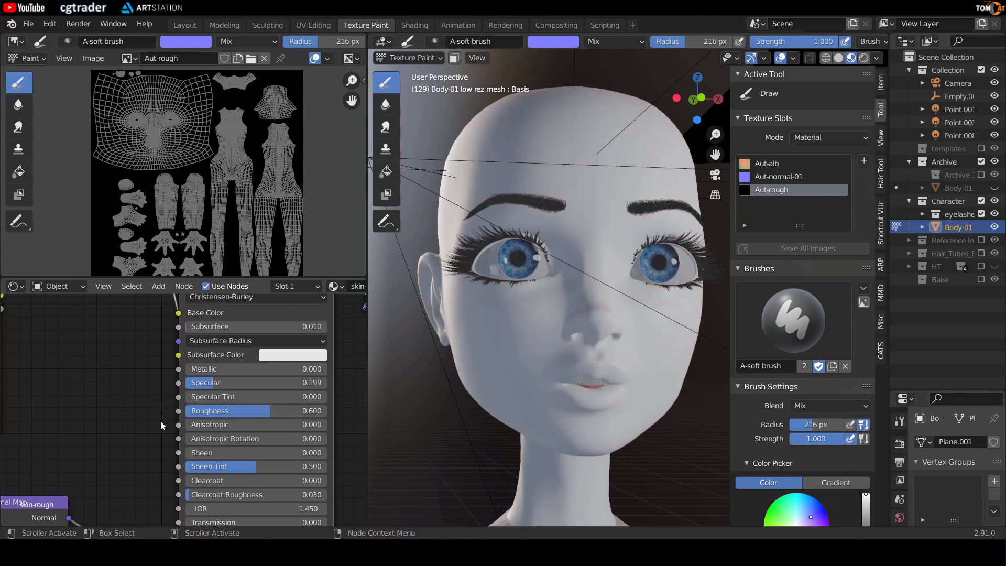
{"action": "left_click_drag", "start_coordinate": [252, 411], "coordinate": [325, 411]}
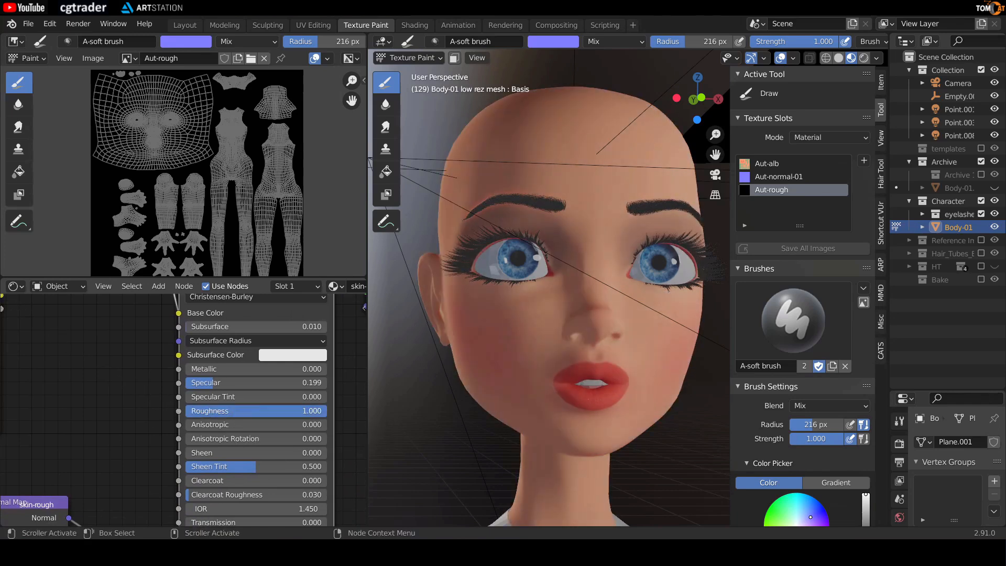
Step: Reconnect the Aut-rough node's Color output to the Principled BSDF's Roughness and check the face's shine
{"action": "scroll", "coordinate": [142, 392], "scroll_direction": "down", "scroll_amount": 3}
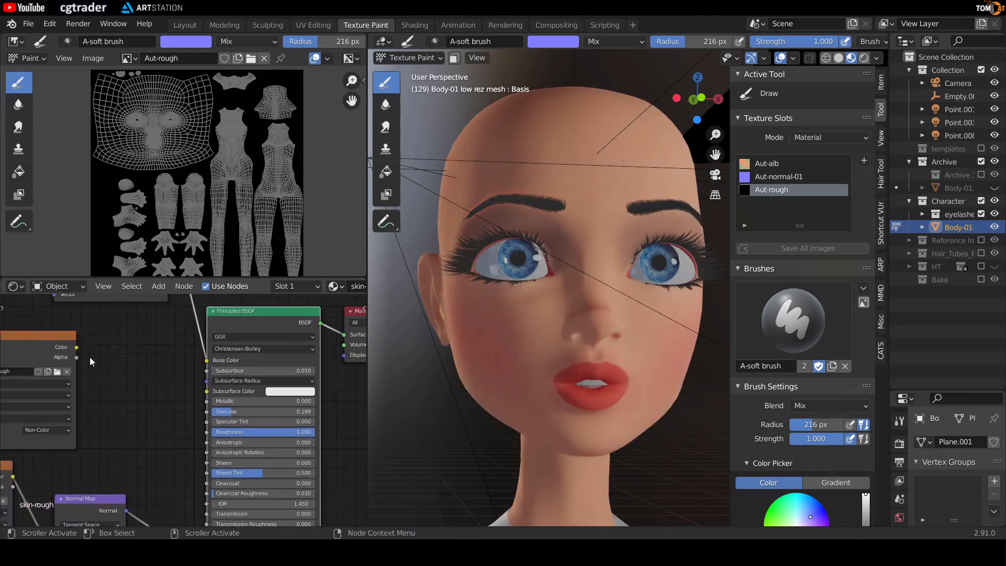
{"action": "left_click_drag", "start_coordinate": [76, 347], "coordinate": [199, 433]}
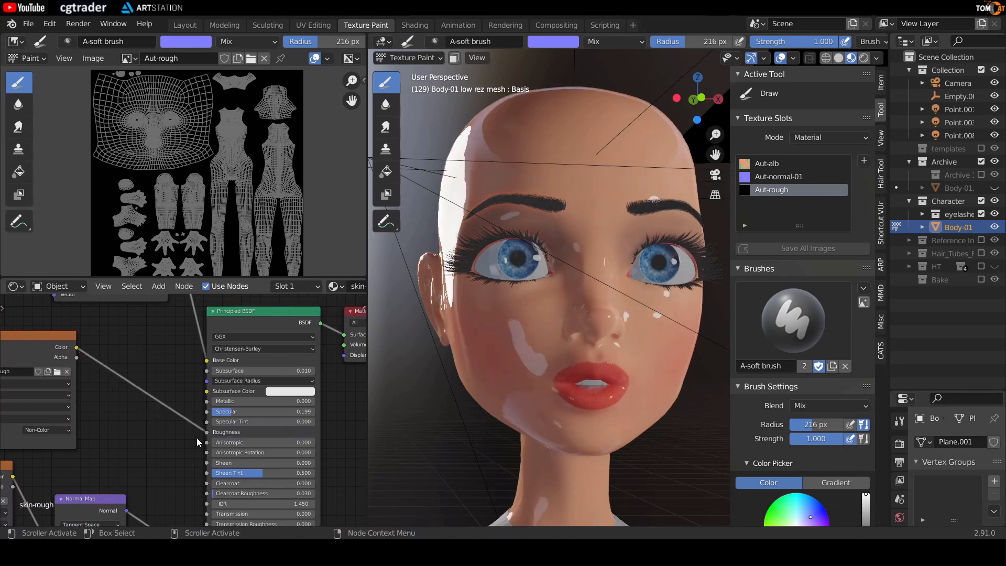
{"action": "scroll", "coordinate": [529, 384], "scroll_direction": "up", "scroll_amount": 2}
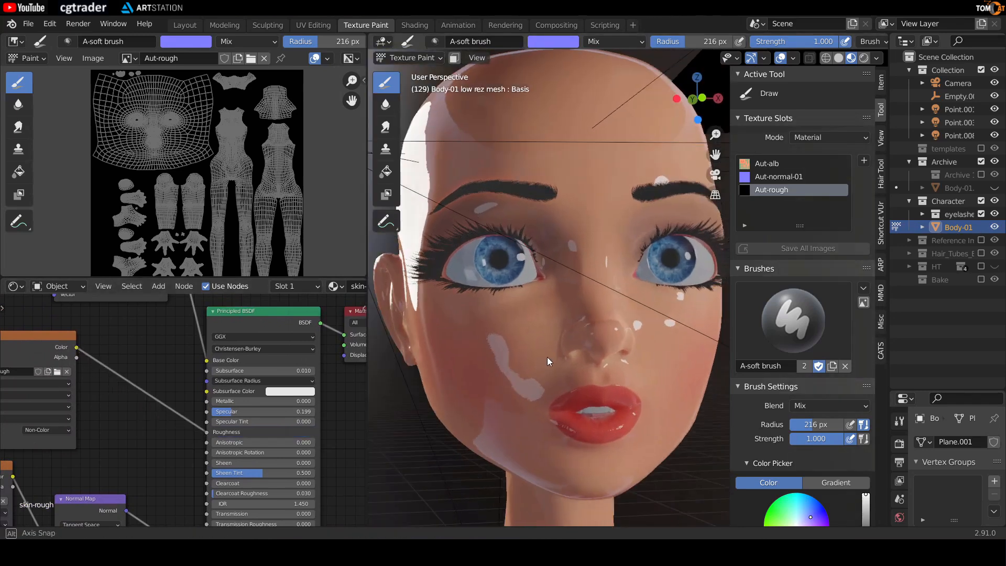
Step: Try different Specular strengths on the skin's Principled BSDF and settle on 0.691
{"action": "mouse_move", "coordinate": [262, 411]}
{"action": "left_mouse_down"}
{"action": "mouse_move", "coordinate": [315, 411]}
{"action": "mouse_move", "coordinate": [211, 411]}
{"action": "mouse_move", "coordinate": [316, 412]}
{"action": "left_mouse_up"}
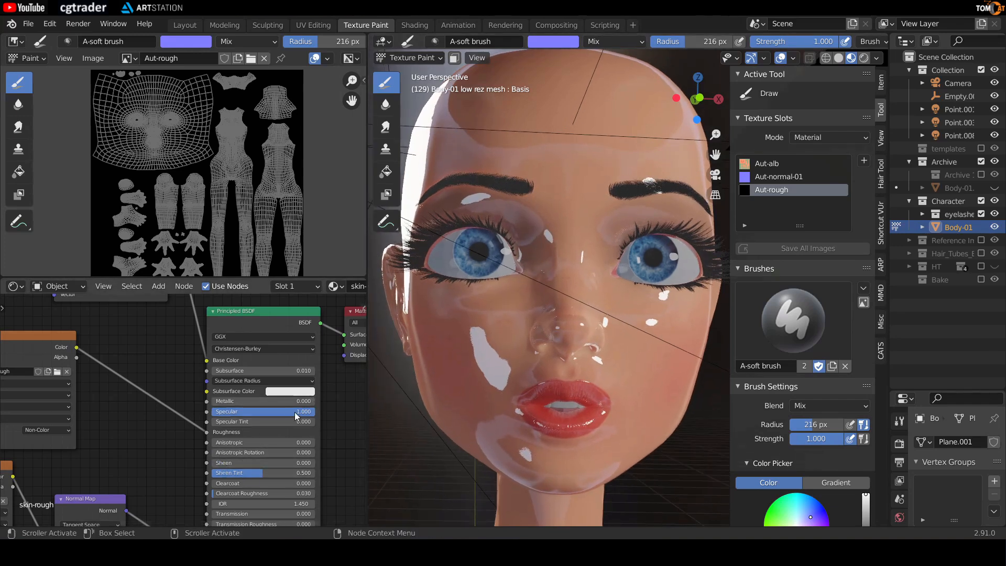
{"action": "left_click_drag", "start_coordinate": [291, 412], "coordinate": [243, 411]}
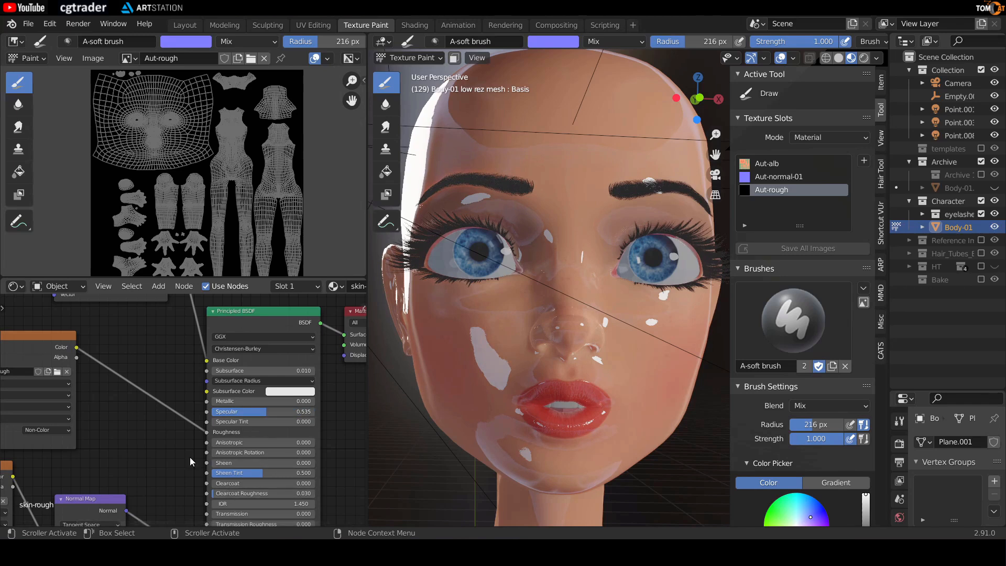
{"action": "middle_click_drag", "start_coordinate": [482, 369], "coordinate": [455, 373]}
{"action": "left_click_drag", "start_coordinate": [301, 411], "coordinate": [317, 411]}
{"action": "mouse_move", "coordinate": [466, 338]}
{"action": "middle_mouse_down"}
{"action": "mouse_move", "coordinate": [479, 337]}
{"action": "mouse_move", "coordinate": [468, 336]}
{"action": "middle_mouse_up"}
Step: Show the image editor's sidebar with the brush settings and switch the paint tool to Fill
{"action": "middle_click_drag", "start_coordinate": [183, 132], "coordinate": [175, 113]}
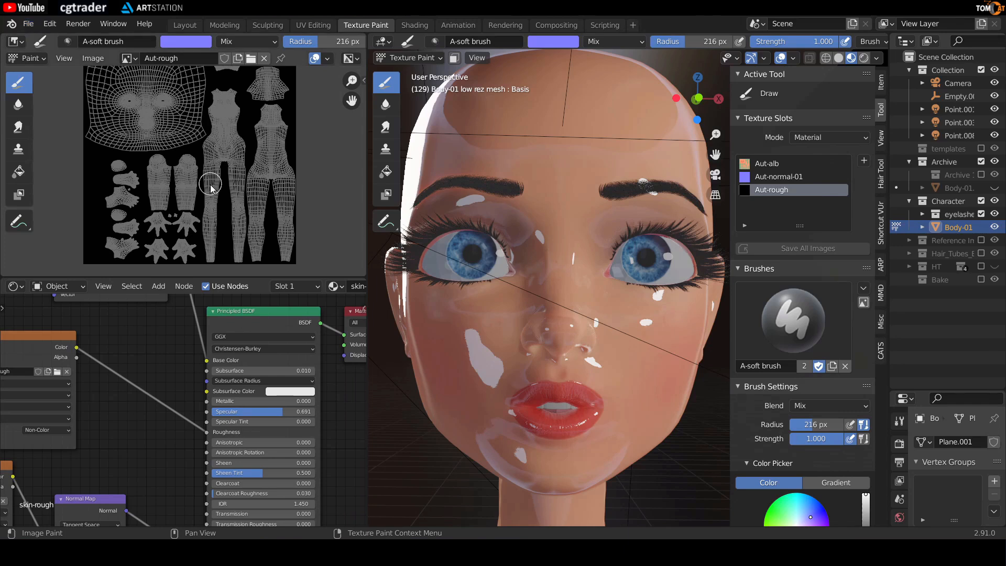
{"action": "middle_click_drag", "start_coordinate": [211, 189], "coordinate": [210, 205]}
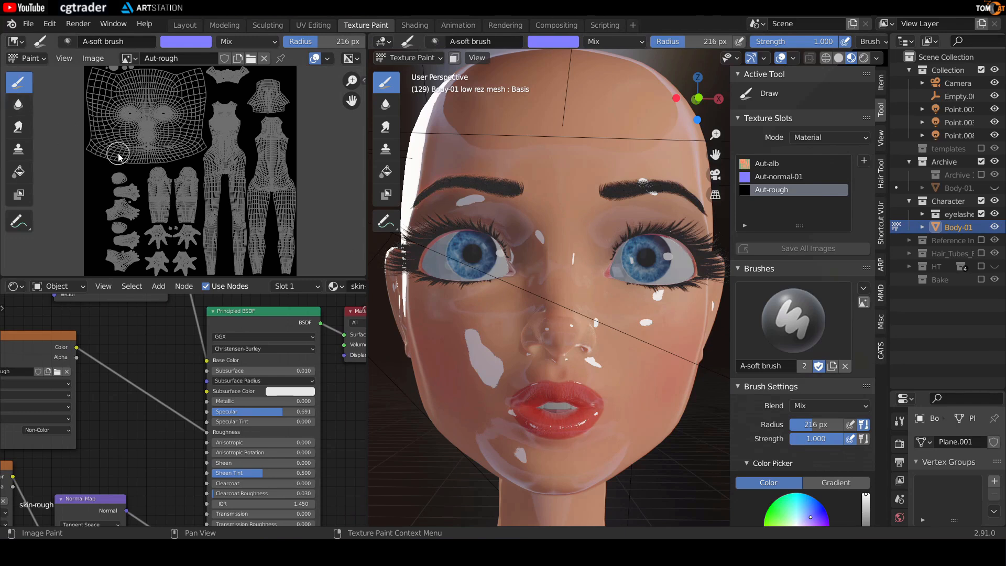
{"action": "key", "text": "n"}
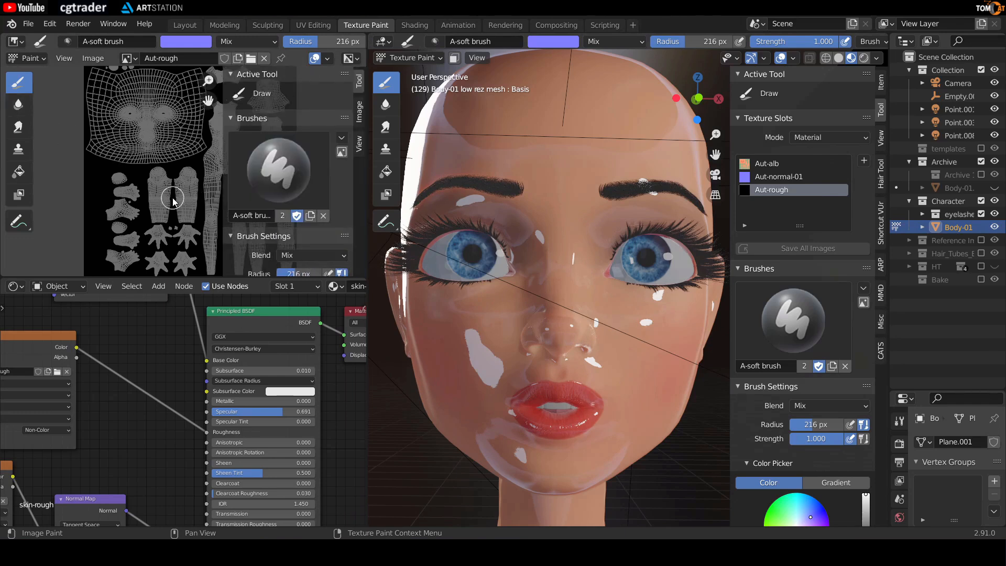
{"action": "scroll", "coordinate": [294, 231], "scroll_direction": "down", "scroll_amount": 4}
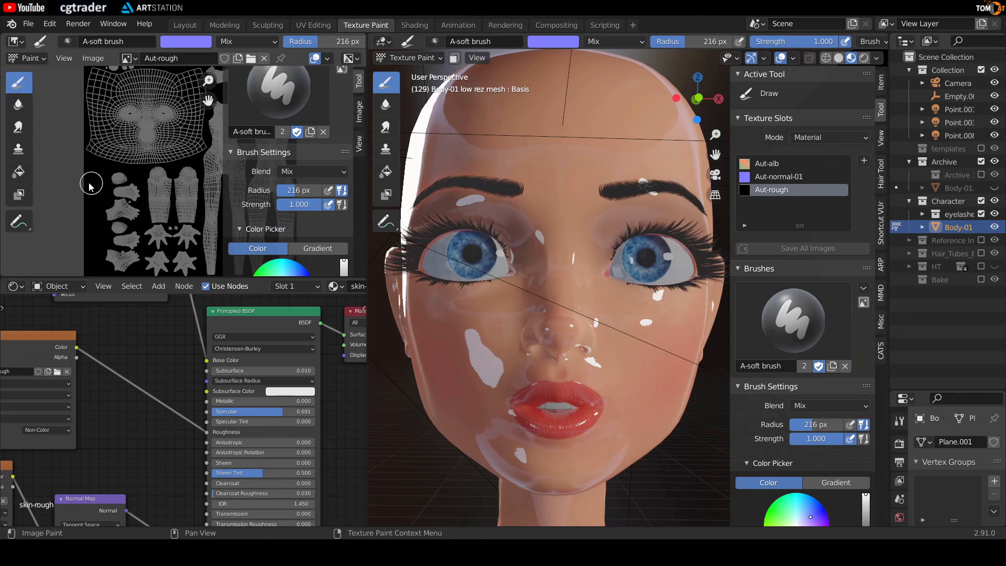
{"action": "left_click", "coordinate": [20, 180]}
Step: Fully desaturate the fill color to a light grey and fill the Aut-rough image with it
{"action": "scroll", "coordinate": [257, 236], "scroll_direction": "down", "scroll_amount": 6}
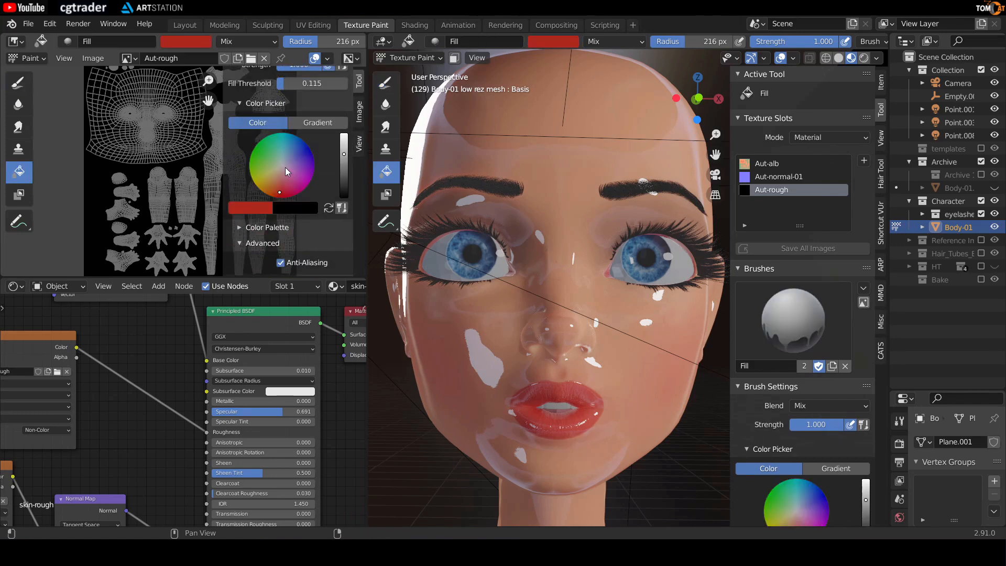
{"action": "scroll", "coordinate": [262, 221], "scroll_direction": "down", "scroll_amount": 2}
{"action": "left_click", "coordinate": [237, 168]}
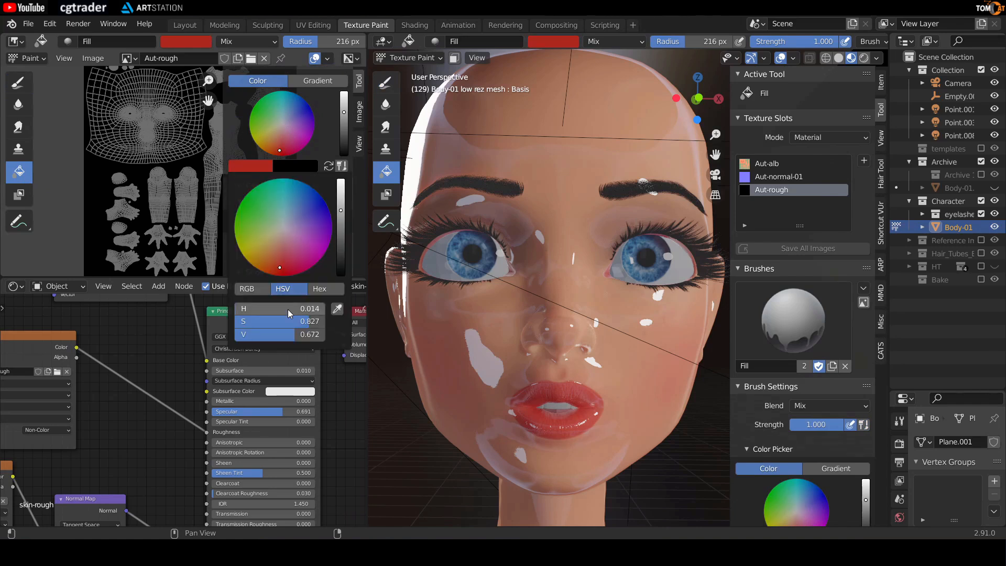
{"action": "left_click_drag", "start_coordinate": [265, 324], "coordinate": [189, 322]}
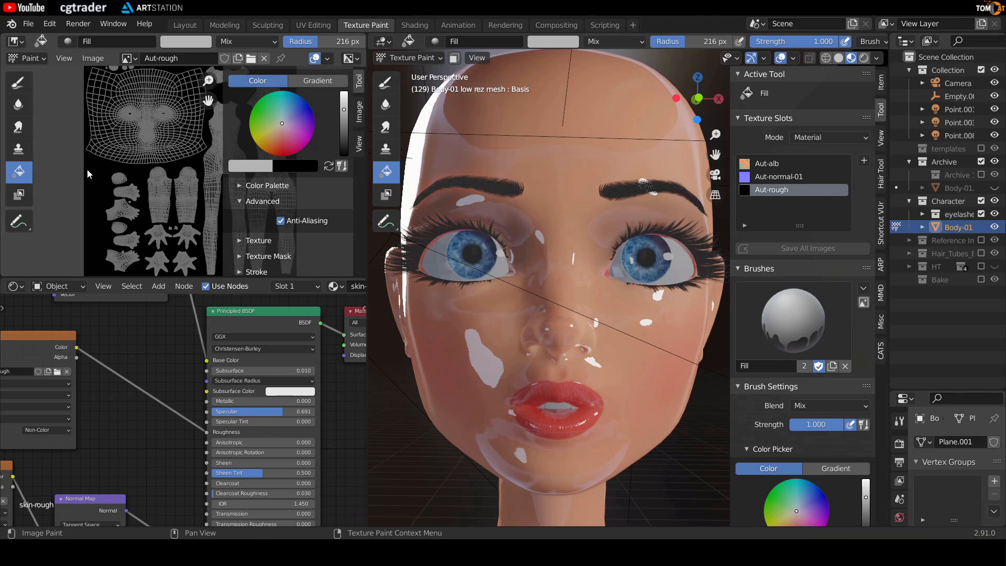
{"action": "left_click", "coordinate": [115, 187]}
Step: Examine the nose and lips up close, unplugging Aut-rough from Roughness for comparison and plugging it back in
{"action": "middle_click_drag", "start_coordinate": [556, 305], "coordinate": [597, 365]}
{"action": "scroll", "coordinate": [561, 319], "scroll_direction": "up", "scroll_amount": 5}
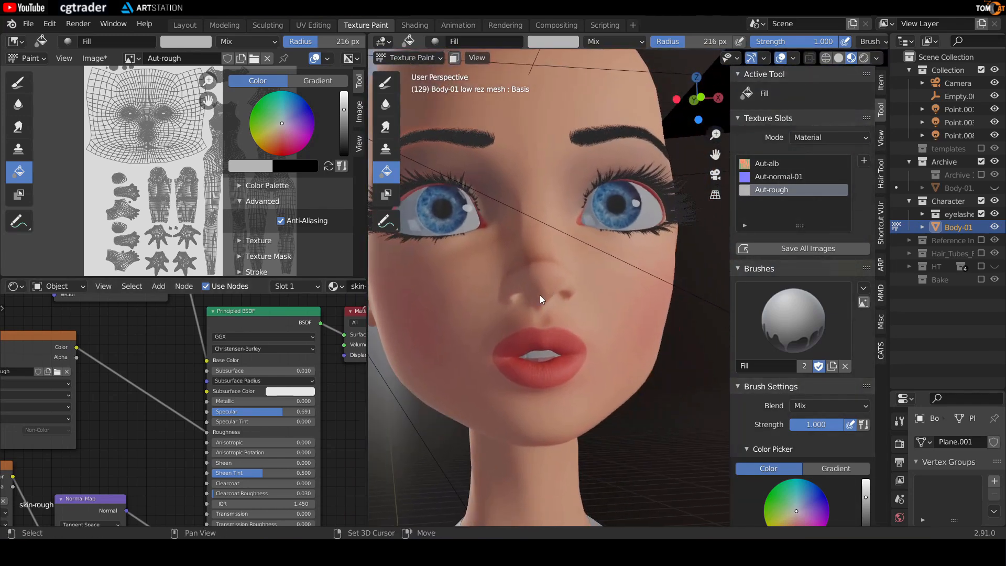
{"action": "scroll", "coordinate": [550, 324], "scroll_direction": "up", "scroll_amount": 2}
{"action": "middle_click_drag", "start_coordinate": [554, 314], "coordinate": [500, 335]}
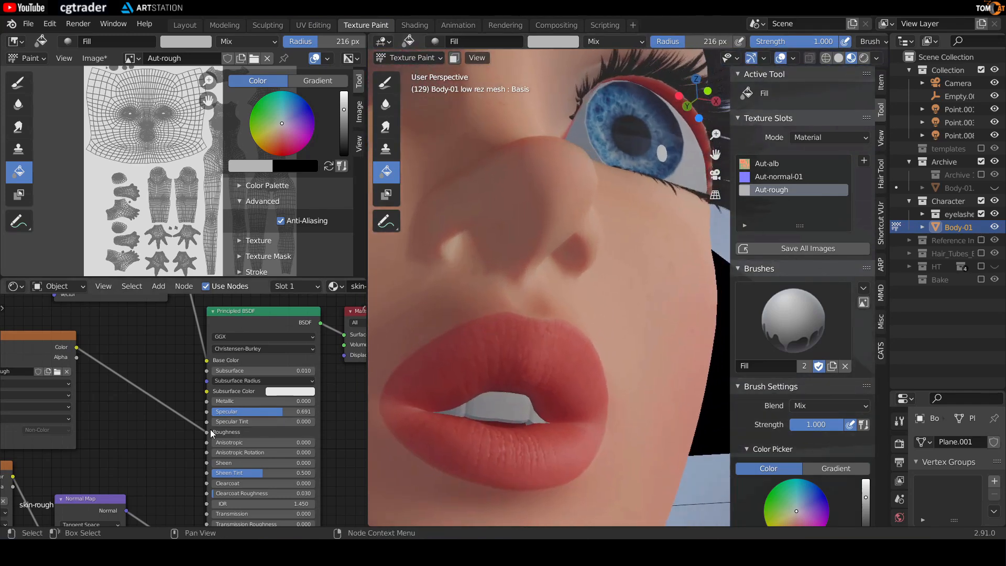
{"action": "left_click_drag", "start_coordinate": [208, 433], "coordinate": [173, 420]}
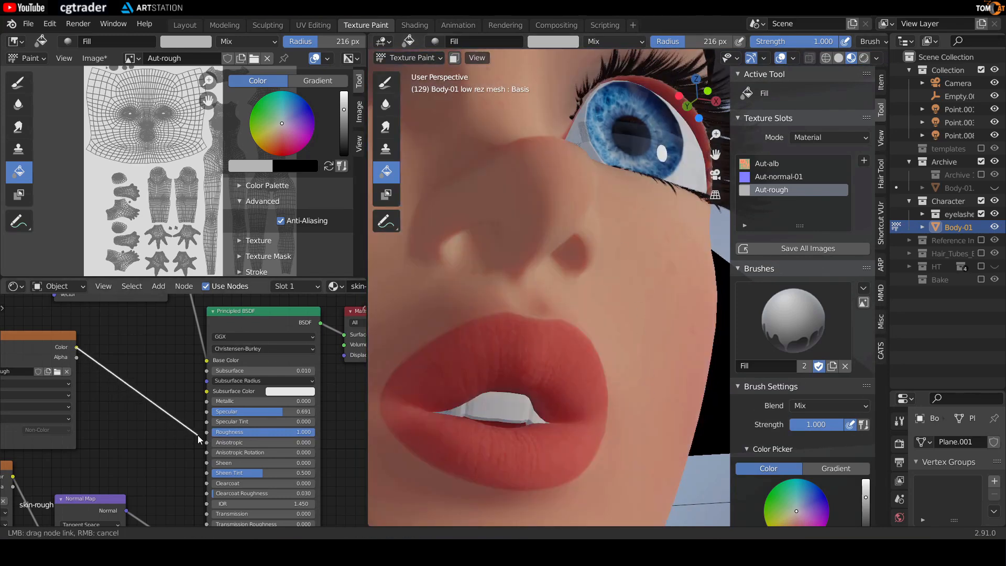
{"action": "left_click_drag", "start_coordinate": [203, 439], "coordinate": [207, 432]}
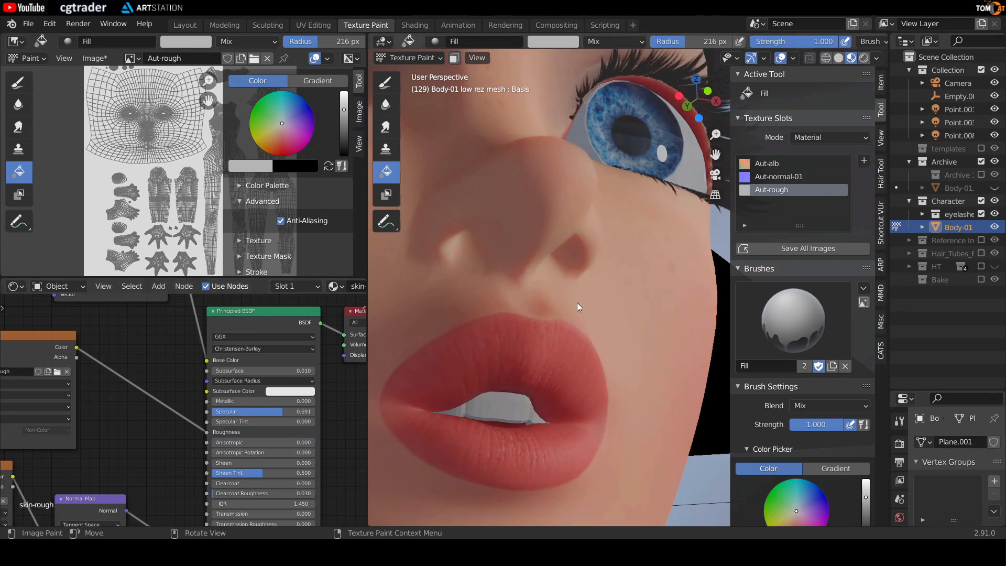
Step: Save the filled Aut-rough image to disk as an image file
{"action": "scroll", "coordinate": [572, 300], "scroll_direction": "down", "scroll_amount": 4}
{"action": "middle_click_drag", "start_coordinate": [572, 300], "coordinate": [488, 338]}
{"action": "scroll", "coordinate": [456, 299], "scroll_direction": "down", "scroll_amount": 1}
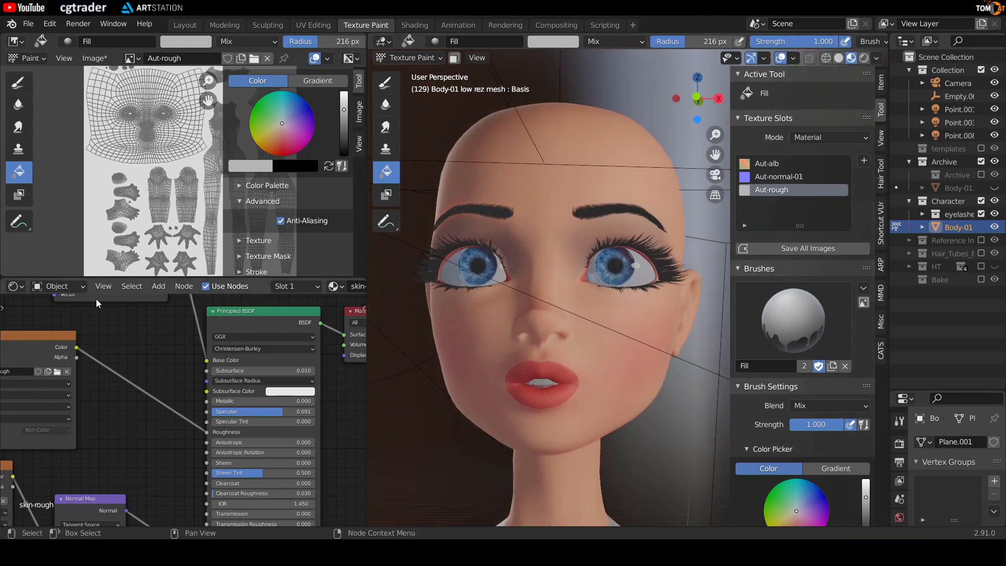
{"action": "left_click", "coordinate": [94, 58]}
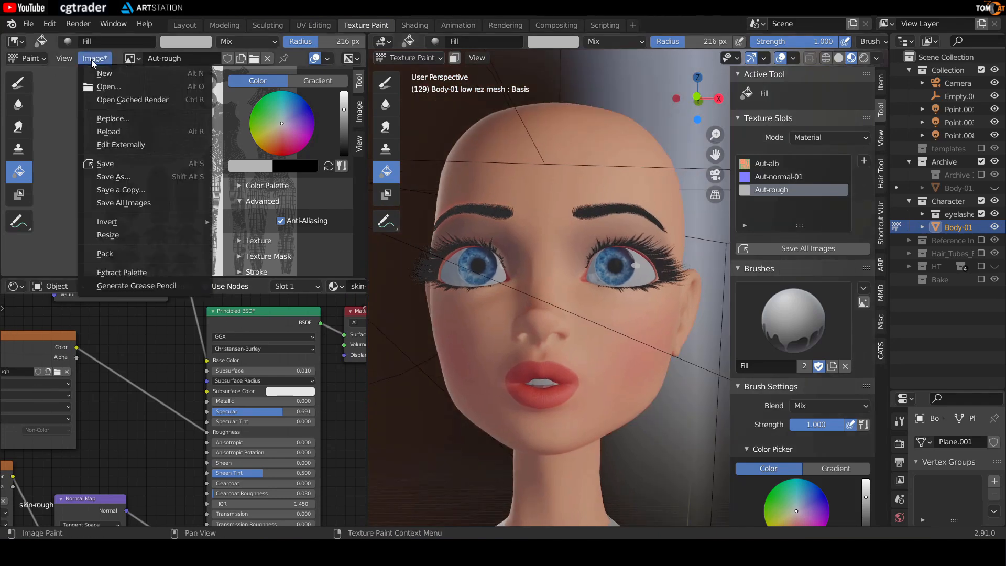
{"action": "left_click", "coordinate": [114, 178]}
{"action": "left_click", "coordinate": [425, 318]}
{"action": "left_click", "coordinate": [659, 396]}
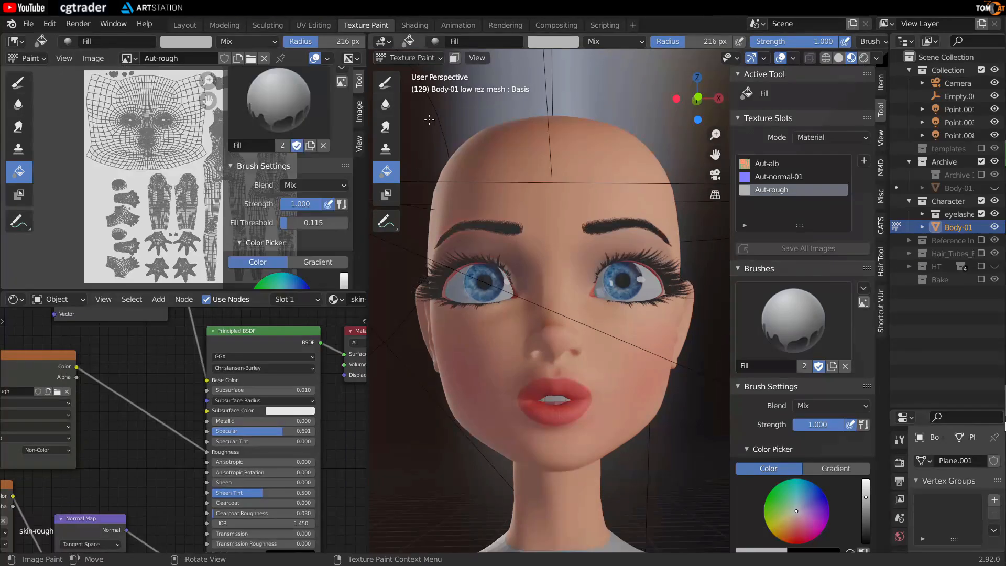
Step: Switch to the Draw tool with A-soft brush and set its color to black
{"action": "left_click", "coordinate": [385, 83]}
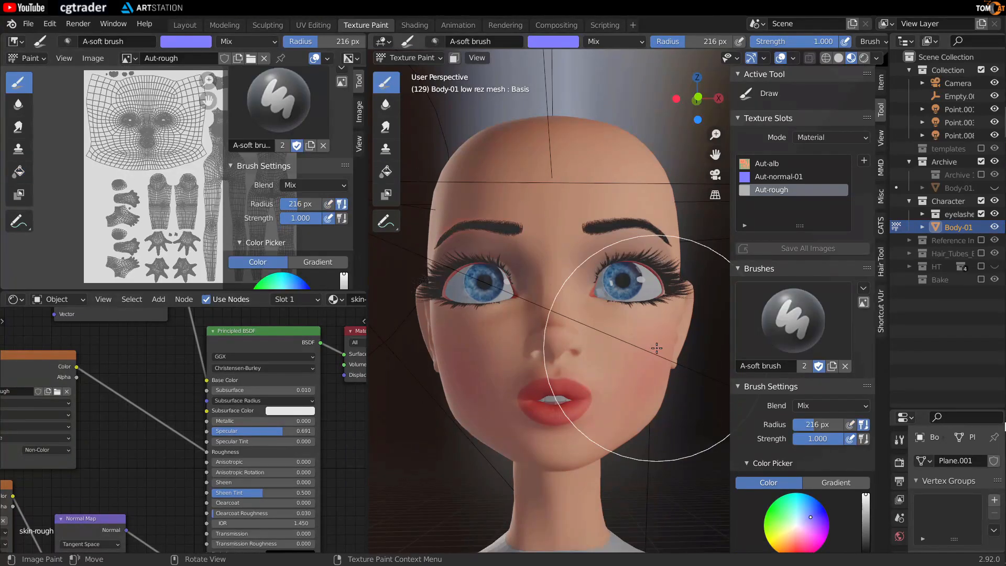
{"action": "scroll", "coordinate": [768, 430], "scroll_direction": "down", "scroll_amount": 5}
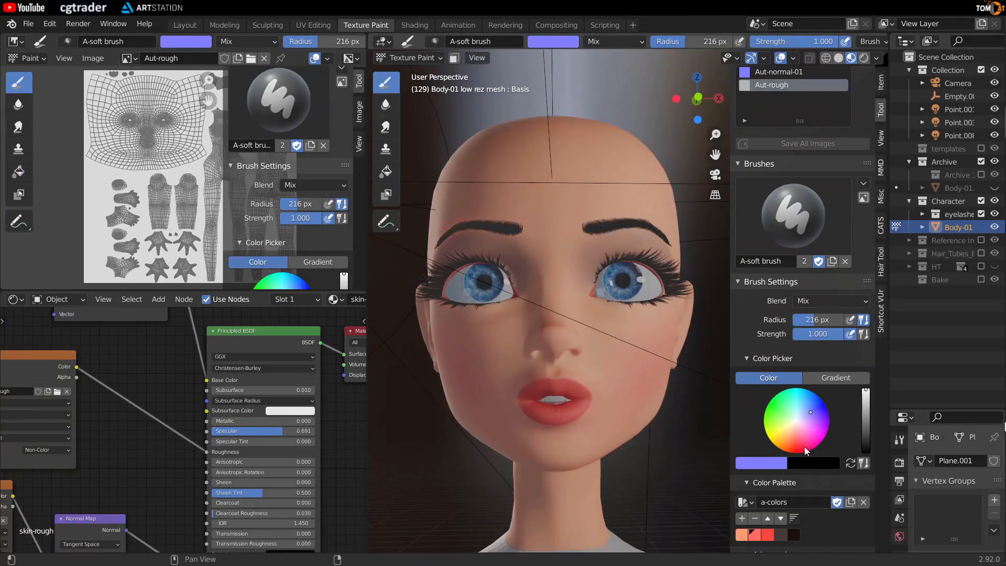
{"action": "left_click", "coordinate": [771, 463]}
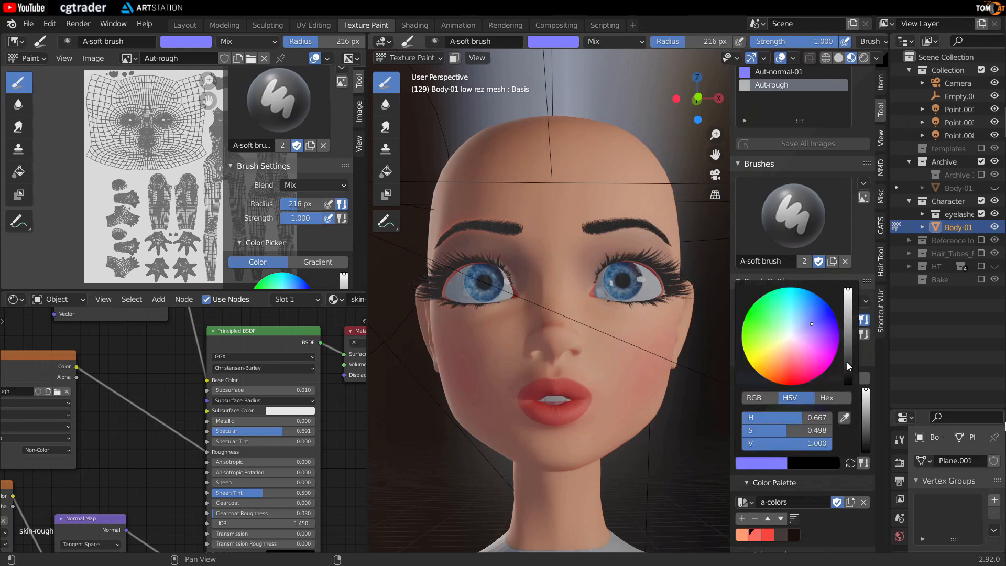
{"action": "left_click_drag", "start_coordinate": [849, 365], "coordinate": [848, 387]}
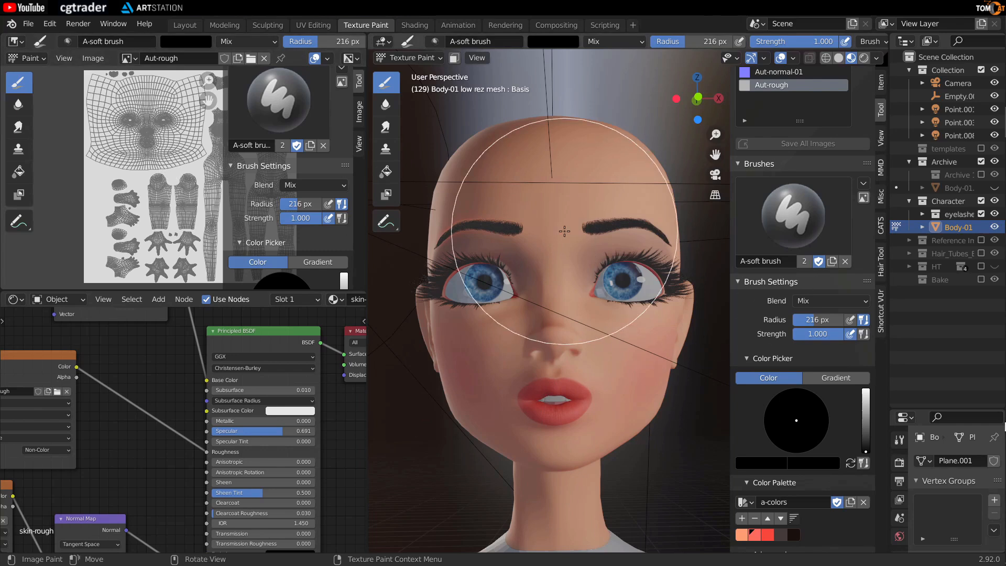
Step: Hide the image editor's sidebar, enlarge the image editor and 3D viewport, and frame the face UVs in the image editor
{"action": "key", "text": "n"}
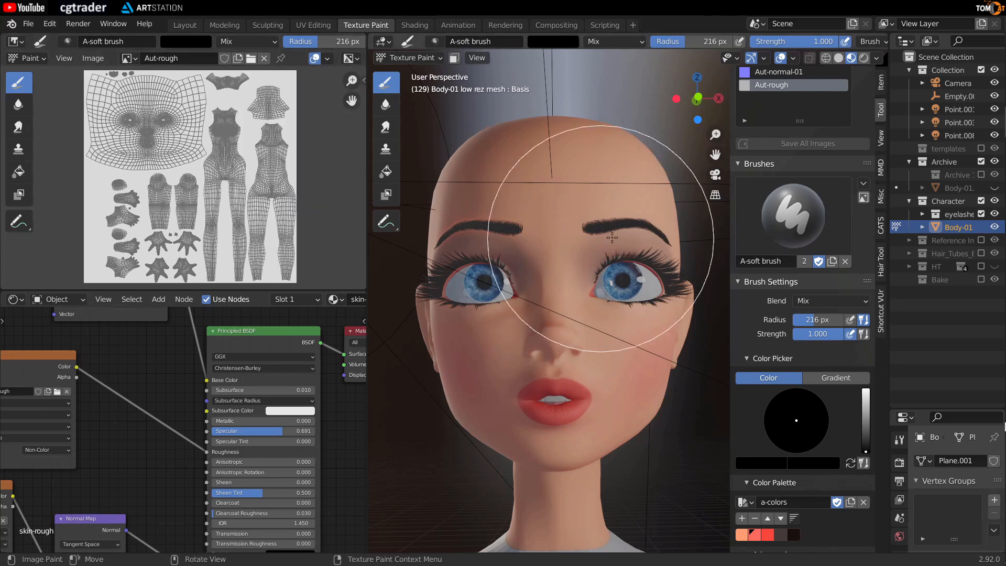
{"action": "left_click_drag", "start_coordinate": [889, 196], "coordinate": [903, 196]}
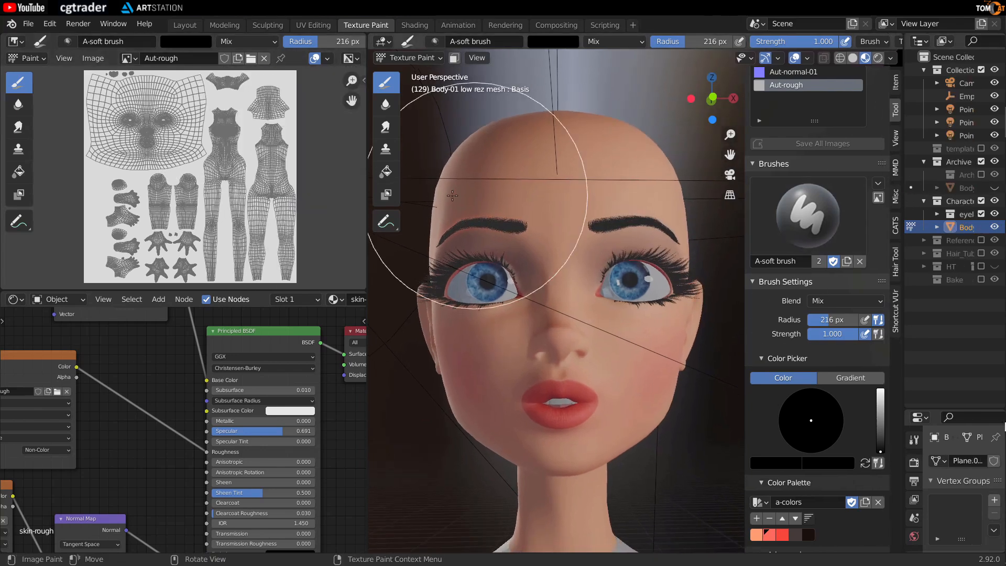
{"action": "scroll", "coordinate": [201, 181], "scroll_direction": "up", "scroll_amount": 4}
{"action": "scroll", "coordinate": [200, 181], "scroll_direction": "up", "scroll_amount": 2}
{"action": "middle_click_drag", "start_coordinate": [178, 147], "coordinate": [211, 218]}
{"action": "scroll", "coordinate": [180, 183], "scroll_direction": "up", "scroll_amount": 1}
{"action": "middle_click_drag", "start_coordinate": [178, 185], "coordinate": [202, 251]}
{"action": "scroll", "coordinate": [169, 188], "scroll_direction": "up", "scroll_amount": 1}
{"action": "middle_click_drag", "start_coordinate": [168, 187], "coordinate": [153, 198]}
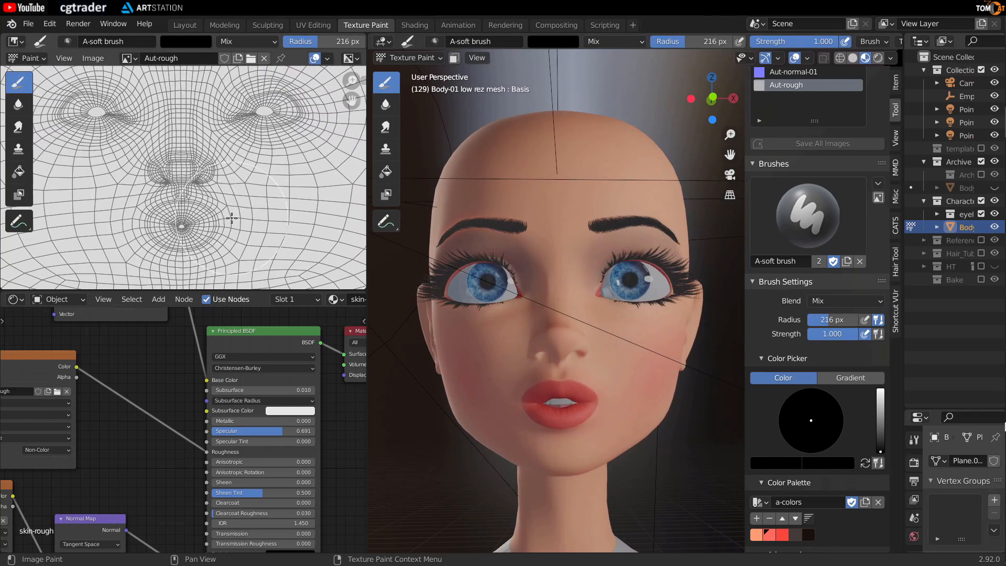
{"action": "left_click_drag", "start_coordinate": [144, 289], "coordinate": [145, 430]}
{"action": "scroll", "coordinate": [582, 347], "scroll_direction": "down", "scroll_amount": 3}
{"action": "scroll", "coordinate": [521, 404], "scroll_direction": "up", "scroll_amount": 3}
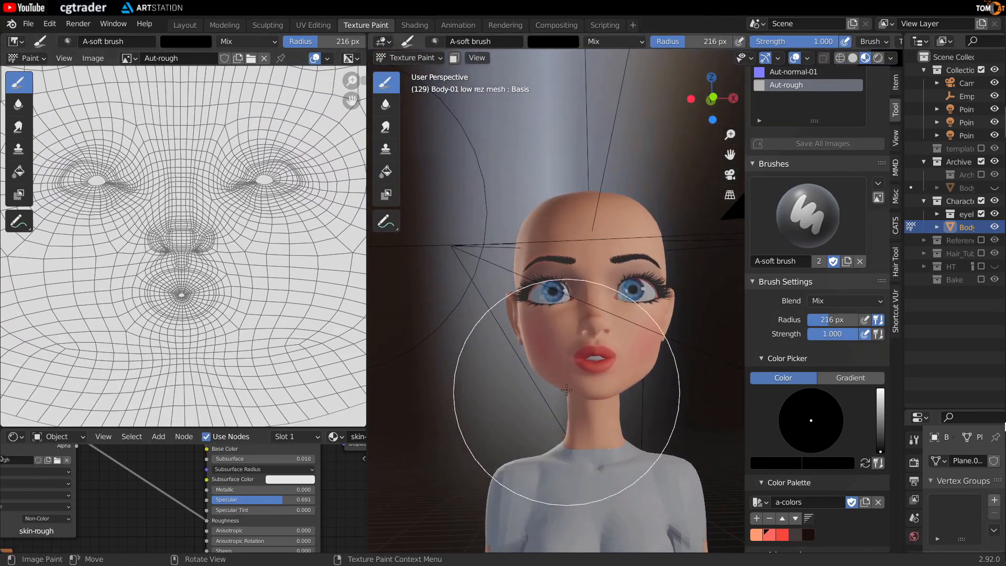
Step: Enable X mirror symmetry for texture painting and hide the 3D viewport's sidebar
{"action": "scroll", "coordinate": [806, 406], "scroll_direction": "down", "scroll_amount": 5}
{"action": "scroll", "coordinate": [806, 414], "scroll_direction": "down", "scroll_amount": 20}
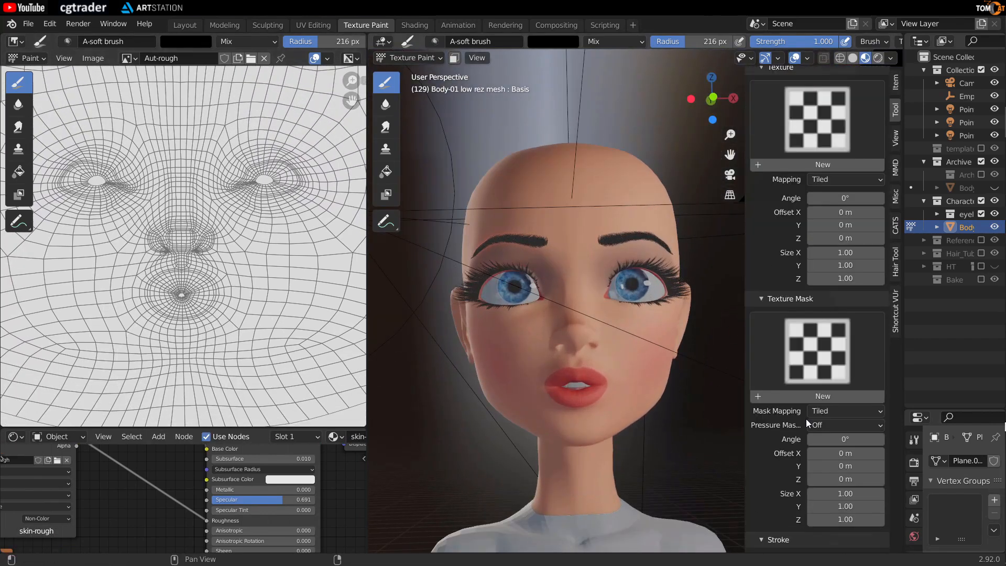
{"action": "scroll", "coordinate": [805, 418], "scroll_direction": "down", "scroll_amount": 6}
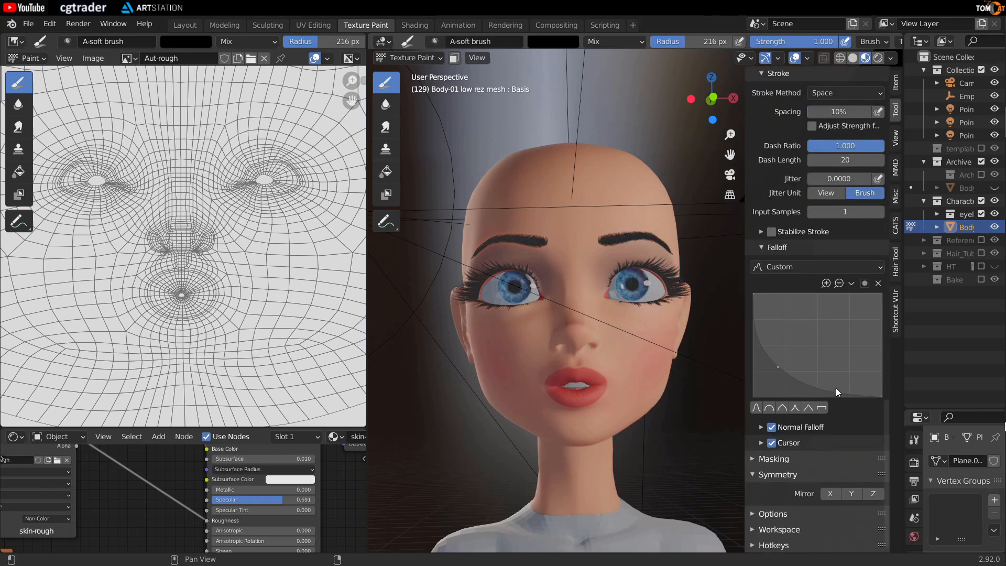
{"action": "left_click", "coordinate": [829, 493]}
{"action": "middle_click_drag", "start_coordinate": [550, 382], "coordinate": [588, 346]}
{"action": "scroll", "coordinate": [557, 265], "scroll_direction": "up", "scroll_amount": 5}
{"action": "key", "text": "n"}
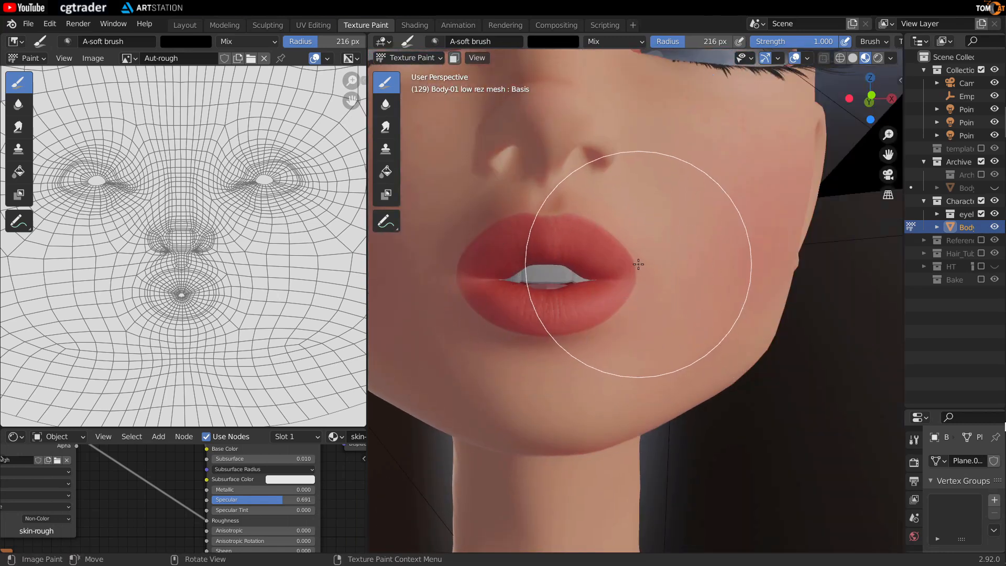
Step: Reduce the brush radius to 83 px for painting the lips up close
{"action": "scroll", "coordinate": [524, 286], "scroll_direction": "up", "scroll_amount": 3}
{"action": "middle_click_drag", "start_coordinate": [514, 287], "coordinate": [614, 302], "text": "shift"}
{"action": "key", "text": "f"}
{"action": "left_click", "coordinate": [616, 262]}
{"action": "mouse_move", "coordinate": [637, 251]}
{"action": "middle_mouse_down"}
{"action": "mouse_move", "coordinate": [624, 261]}
{"action": "mouse_move", "coordinate": [625, 298]}
{"action": "middle_mouse_up"}
{"action": "key", "text": "f"}
{"action": "left_click", "coordinate": [622, 287]}
Step: Paint the upper and lower lips black on the Aut-rough image to make them glossy
{"action": "scroll", "coordinate": [631, 335], "scroll_direction": "up", "scroll_amount": 1}
{"action": "mouse_move", "coordinate": [739, 338]}
{"action": "left_mouse_down"}
{"action": "mouse_move", "coordinate": [696, 348]}
{"action": "mouse_move", "coordinate": [680, 314]}
{"action": "mouse_move", "coordinate": [702, 261]}
{"action": "left_mouse_up"}
{"action": "left_click_drag", "start_coordinate": [728, 322], "coordinate": [622, 375]}
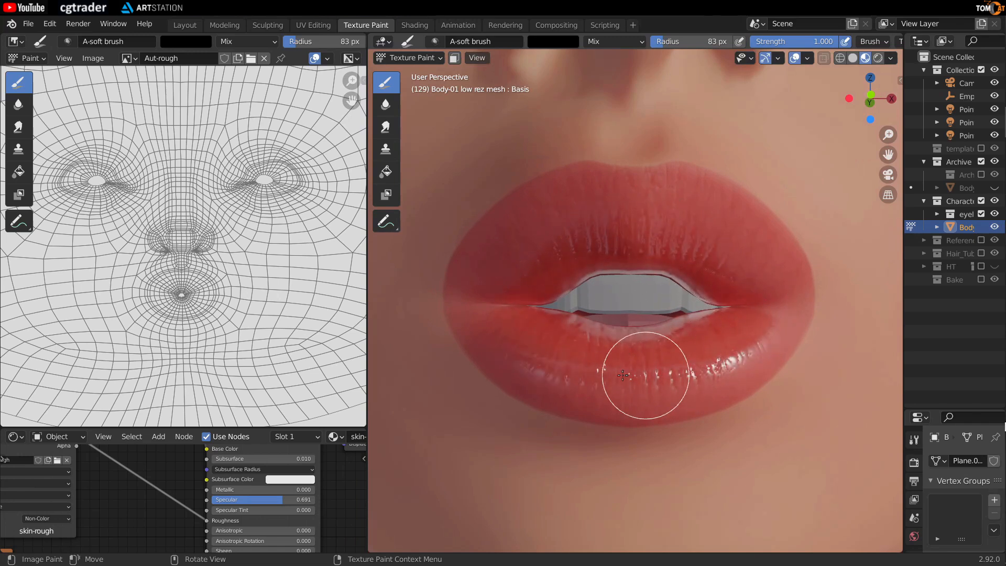
{"action": "left_click_drag", "start_coordinate": [727, 263], "coordinate": [758, 289]}
{"action": "mouse_move", "coordinate": [607, 215]}
{"action": "left_mouse_down"}
{"action": "mouse_move", "coordinate": [764, 325]}
{"action": "mouse_move", "coordinate": [676, 370]}
{"action": "mouse_move", "coordinate": [760, 299]}
{"action": "left_mouse_up"}
{"action": "left_click_drag", "start_coordinate": [553, 234], "coordinate": [584, 336]}
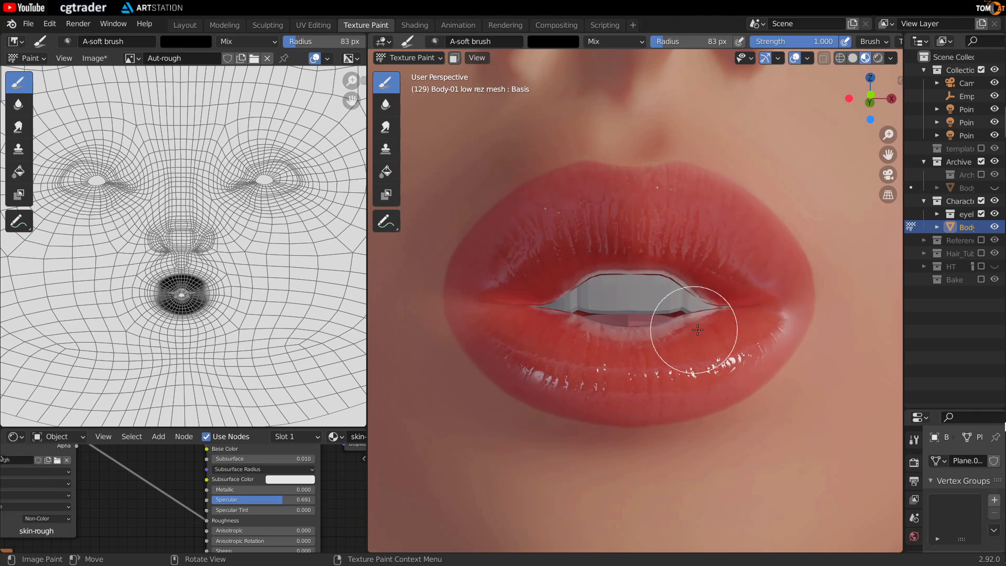
{"action": "left_click_drag", "start_coordinate": [703, 371], "coordinate": [753, 288]}
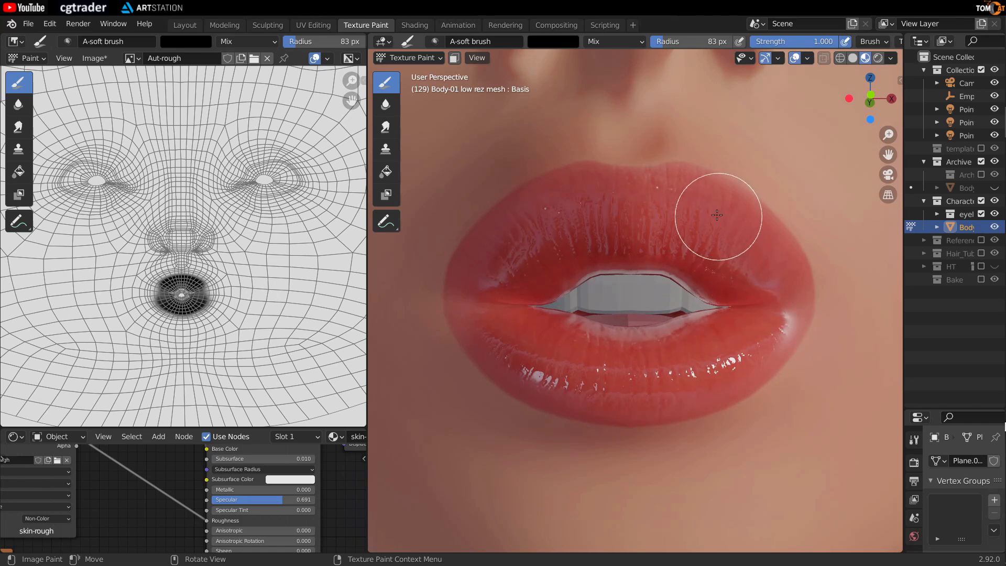
{"action": "middle_click_drag", "start_coordinate": [693, 285], "coordinate": [595, 291]}
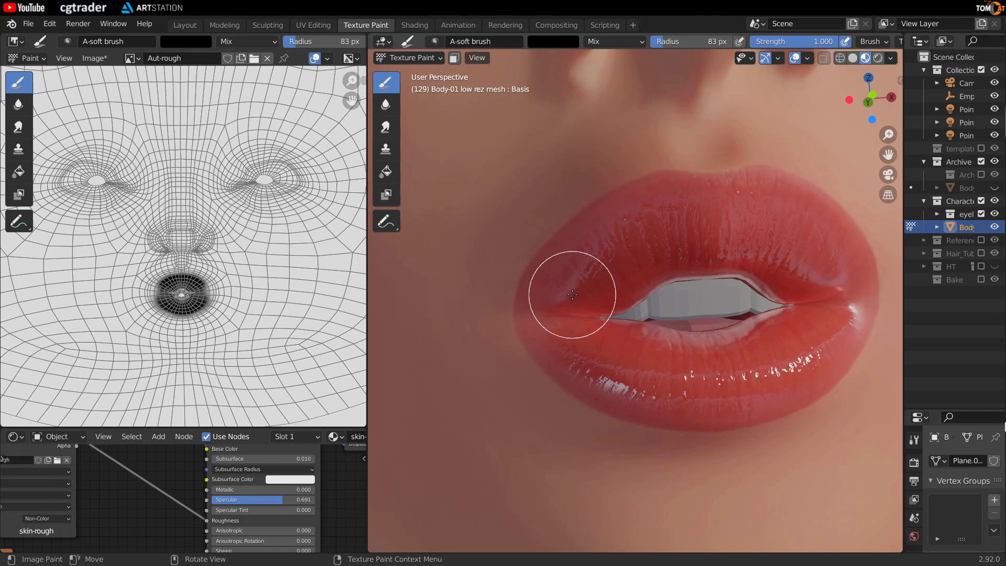
Step: Start the Shortcut VUr key display and hide the sidebar again
{"action": "key", "text": "n"}
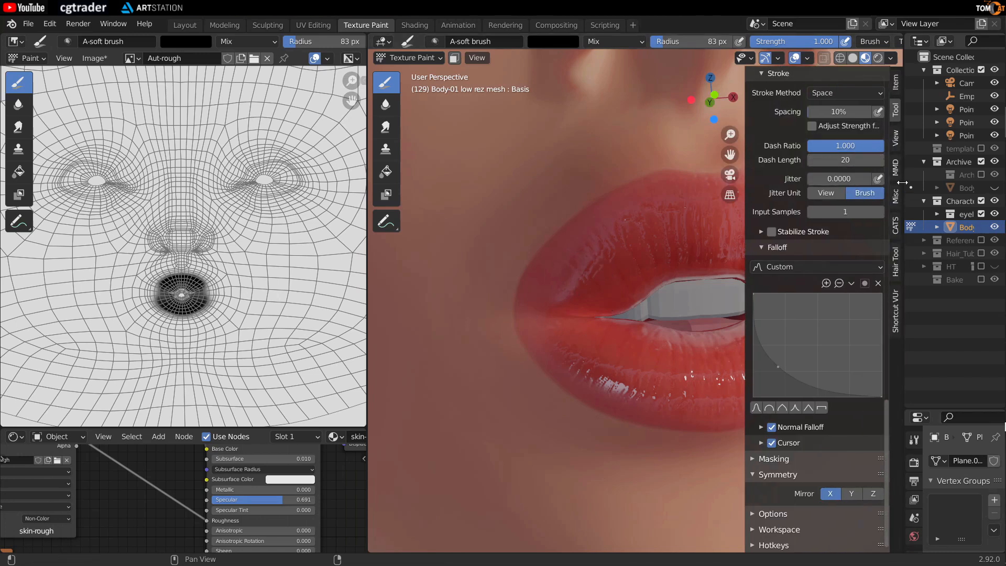
{"action": "left_click", "coordinate": [896, 304]}
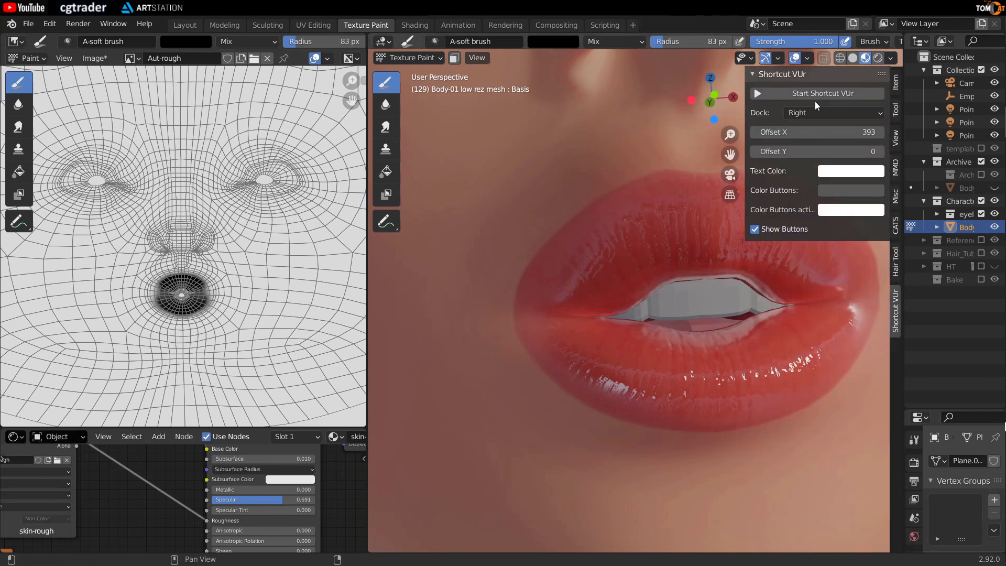
{"action": "key", "text": "n"}
Step: Center the view on a face near the corner of the lips in Edit Mode and return to Texture Paint
{"action": "middle_click_drag", "start_coordinate": [630, 231], "coordinate": [674, 292]}
{"action": "key", "text": "Tab"}
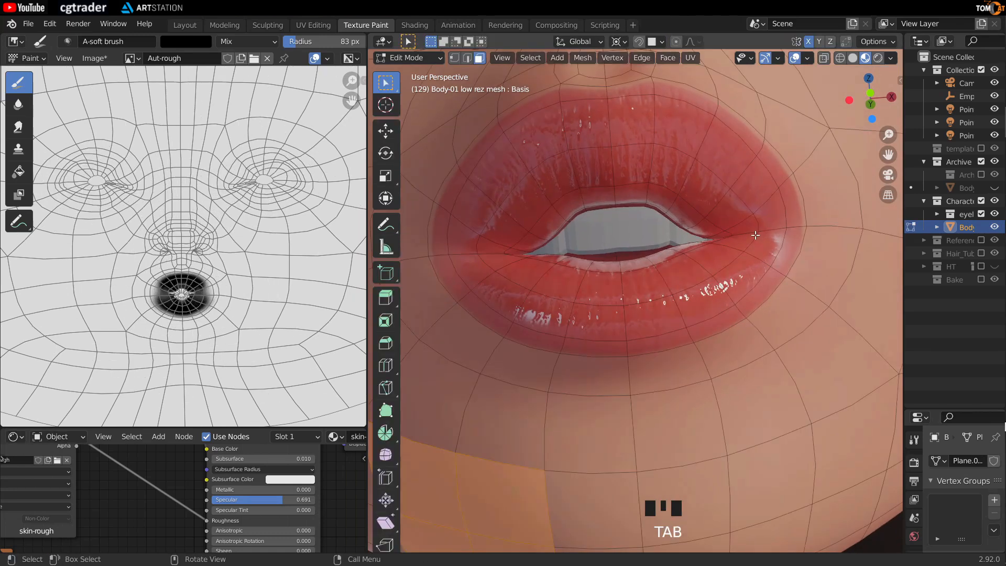
{"action": "left_click", "coordinate": [765, 214]}
{"action": "key", "text": "KP_Decimal"}
{"action": "key", "text": "Tab"}
{"action": "scroll", "coordinate": [710, 238], "scroll_direction": "down", "scroll_amount": 11}
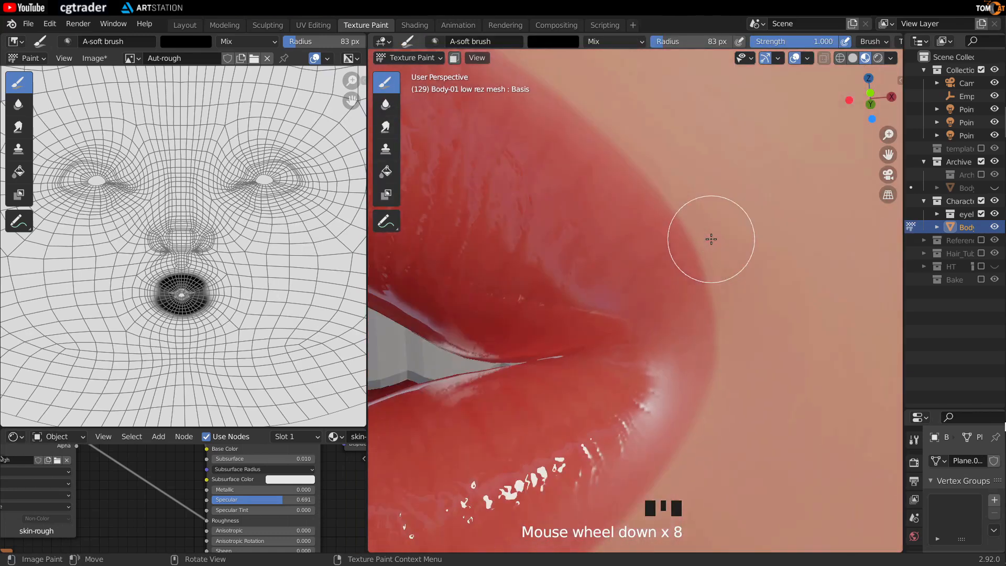
Step: Extend the black roughness paint over the lip corners and outer lip edges at full strength, working from several angles
{"action": "mouse_move", "coordinate": [673, 254]}
{"action": "middle_mouse_down"}
{"action": "mouse_move", "coordinate": [518, 306]}
{"action": "mouse_move", "coordinate": [718, 287]}
{"action": "middle_mouse_up"}
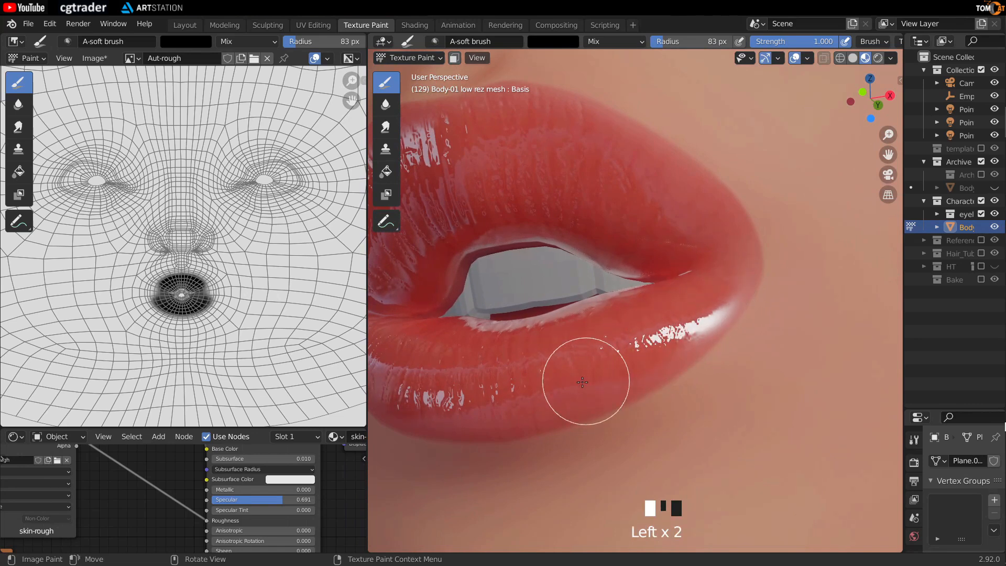
{"action": "middle_click_drag", "start_coordinate": [582, 382], "coordinate": [716, 280]}
{"action": "left_click_drag", "start_coordinate": [697, 250], "coordinate": [543, 147]}
{"action": "middle_click_drag", "start_coordinate": [544, 147], "coordinate": [488, 167]}
{"action": "mouse_move", "coordinate": [502, 194]}
{"action": "left_mouse_down"}
{"action": "mouse_move", "coordinate": [587, 182]}
{"action": "mouse_move", "coordinate": [624, 199]}
{"action": "left_mouse_up"}
{"action": "middle_click_drag", "start_coordinate": [624, 199], "coordinate": [699, 264]}
{"action": "left_click_drag", "start_coordinate": [529, 223], "coordinate": [550, 230]}
{"action": "mouse_move", "coordinate": [550, 230]}
{"action": "middle_mouse_down"}
{"action": "mouse_move", "coordinate": [675, 215]}
{"action": "mouse_move", "coordinate": [649, 231]}
{"action": "middle_mouse_up"}
{"action": "mouse_move", "coordinate": [715, 241]}
{"action": "left_mouse_down"}
{"action": "mouse_move", "coordinate": [725, 247]}
{"action": "mouse_move", "coordinate": [705, 257]}
{"action": "left_mouse_up"}
{"action": "middle_click_drag", "start_coordinate": [681, 252], "coordinate": [624, 205]}
{"action": "left_click_drag", "start_coordinate": [626, 183], "coordinate": [632, 180]}
{"action": "middle_click_drag", "start_coordinate": [631, 180], "coordinate": [661, 194]}
{"action": "mouse_move", "coordinate": [692, 201]}
{"action": "left_mouse_down"}
{"action": "mouse_move", "coordinate": [705, 206]}
{"action": "mouse_move", "coordinate": [700, 263]}
{"action": "left_mouse_up"}
{"action": "mouse_move", "coordinate": [701, 263]}
{"action": "middle_mouse_down"}
{"action": "mouse_move", "coordinate": [617, 342]}
{"action": "mouse_move", "coordinate": [597, 291]}
{"action": "mouse_move", "coordinate": [586, 294]}
{"action": "middle_mouse_up"}
{"action": "mouse_move", "coordinate": [619, 356]}
{"action": "left_mouse_down"}
{"action": "mouse_move", "coordinate": [648, 366]}
{"action": "mouse_move", "coordinate": [623, 367]}
{"action": "left_mouse_up"}
{"action": "mouse_move", "coordinate": [613, 364]}
{"action": "middle_mouse_down"}
{"action": "mouse_move", "coordinate": [524, 356]}
{"action": "mouse_move", "coordinate": [594, 364]}
{"action": "mouse_move", "coordinate": [739, 271]}
{"action": "mouse_move", "coordinate": [583, 276]}
{"action": "mouse_move", "coordinate": [637, 311]}
{"action": "middle_mouse_up"}
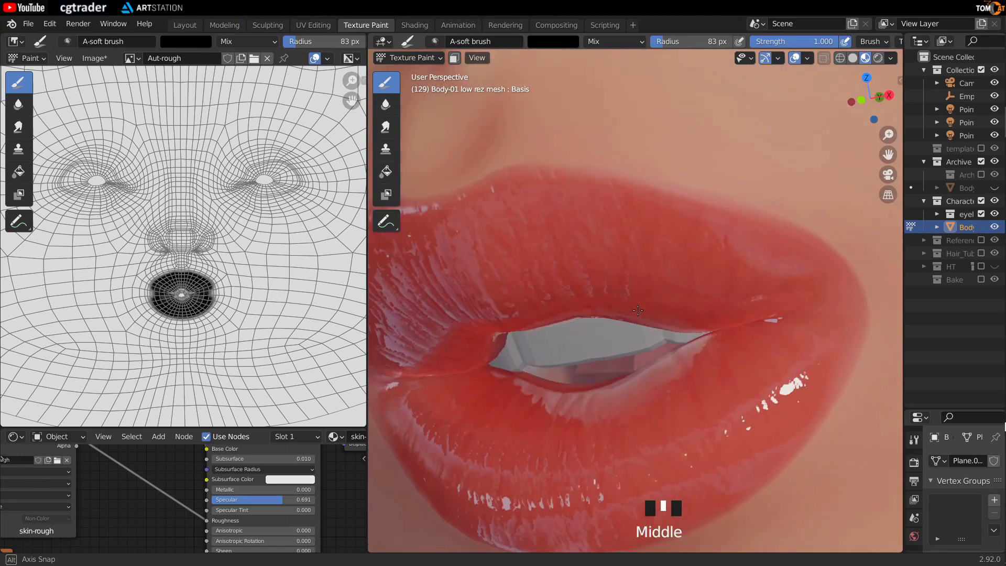
{"action": "middle_click_drag", "start_coordinate": [571, 295], "coordinate": [702, 223]}
{"action": "mouse_move", "coordinate": [597, 238]}
{"action": "middle_mouse_down"}
{"action": "mouse_move", "coordinate": [650, 220]}
{"action": "mouse_move", "coordinate": [667, 299]}
{"action": "mouse_move", "coordinate": [623, 215]}
{"action": "mouse_move", "coordinate": [583, 281]}
{"action": "mouse_move", "coordinate": [706, 297]}
{"action": "mouse_move", "coordinate": [603, 265]}
{"action": "middle_mouse_up"}
{"action": "mouse_move", "coordinate": [521, 262]}
{"action": "middle_mouse_down"}
{"action": "mouse_move", "coordinate": [529, 283]}
{"action": "mouse_move", "coordinate": [603, 236]}
{"action": "mouse_move", "coordinate": [723, 221]}
{"action": "mouse_move", "coordinate": [740, 150]}
{"action": "mouse_move", "coordinate": [773, 331]}
{"action": "mouse_move", "coordinate": [824, 313]}
{"action": "mouse_move", "coordinate": [797, 301]}
{"action": "middle_mouse_up"}
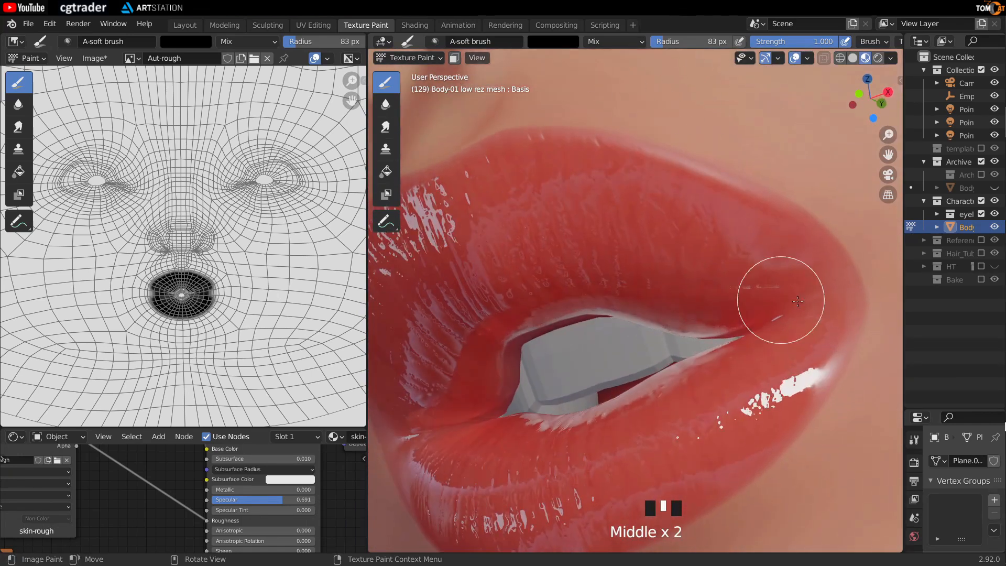
{"action": "mouse_move", "coordinate": [663, 268]}
{"action": "middle_mouse_down"}
{"action": "mouse_move", "coordinate": [673, 257]}
{"action": "mouse_move", "coordinate": [665, 252]}
{"action": "mouse_move", "coordinate": [606, 254]}
{"action": "mouse_move", "coordinate": [659, 292]}
{"action": "mouse_move", "coordinate": [608, 231]}
{"action": "middle_mouse_up"}
{"action": "scroll", "coordinate": [606, 253], "scroll_direction": "up", "scroll_amount": 1}
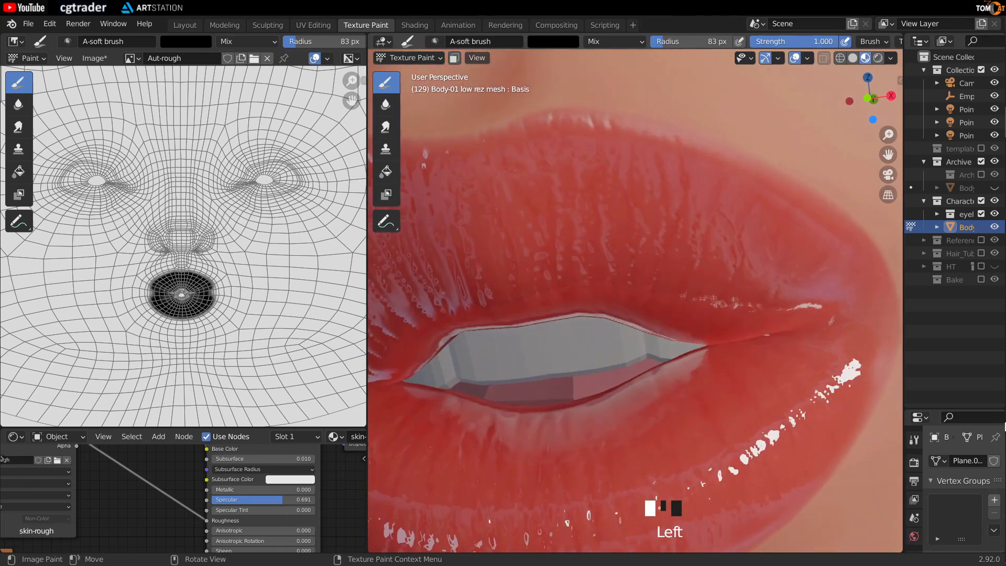
Step: Lower the brush strength to 0.339 and softly touch up the roughness along the lip edges
{"action": "middle_click_drag", "start_coordinate": [774, 246], "coordinate": [708, 262]}
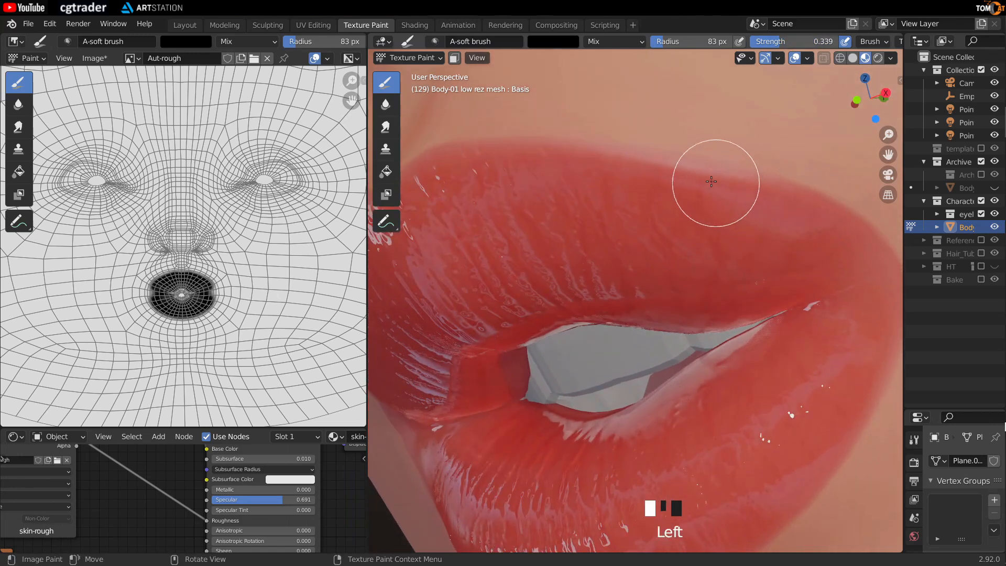
{"action": "middle_click_drag", "start_coordinate": [461, 226], "coordinate": [598, 178], "text": "shift"}
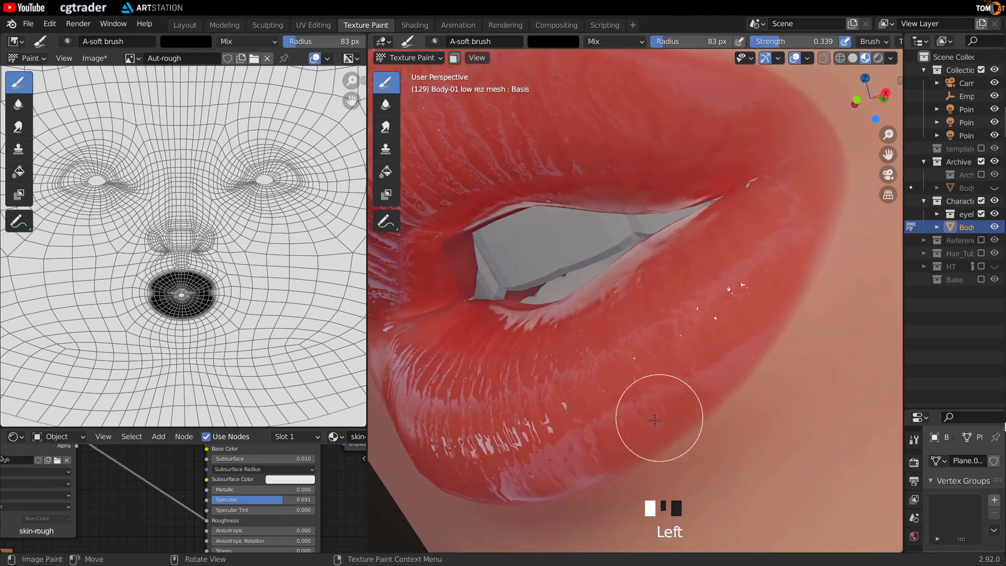
{"action": "middle_click_drag", "start_coordinate": [581, 406], "coordinate": [732, 197]}
{"action": "mouse_move", "coordinate": [627, 288]}
{"action": "middle_mouse_down"}
{"action": "mouse_move", "coordinate": [548, 254]}
{"action": "mouse_move", "coordinate": [569, 232]}
{"action": "mouse_move", "coordinate": [625, 284]}
{"action": "mouse_move", "coordinate": [669, 169]}
{"action": "middle_mouse_up"}
{"action": "scroll", "coordinate": [548, 254], "scroll_direction": "down", "scroll_amount": 2}
{"action": "left_click", "coordinate": [757, 168]}
{"action": "middle_click_drag", "start_coordinate": [750, 151], "coordinate": [673, 287]}
{"action": "scroll", "coordinate": [696, 175], "scroll_direction": "up", "scroll_amount": 2}
{"action": "left_click", "coordinate": [722, 192]}
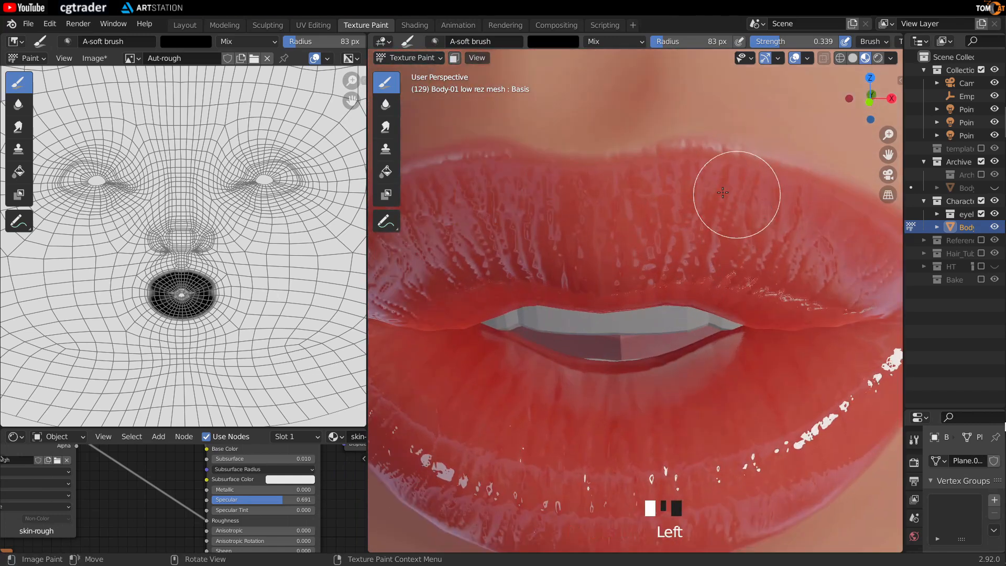
{"action": "middle_click_drag", "start_coordinate": [496, 232], "coordinate": [576, 229]}
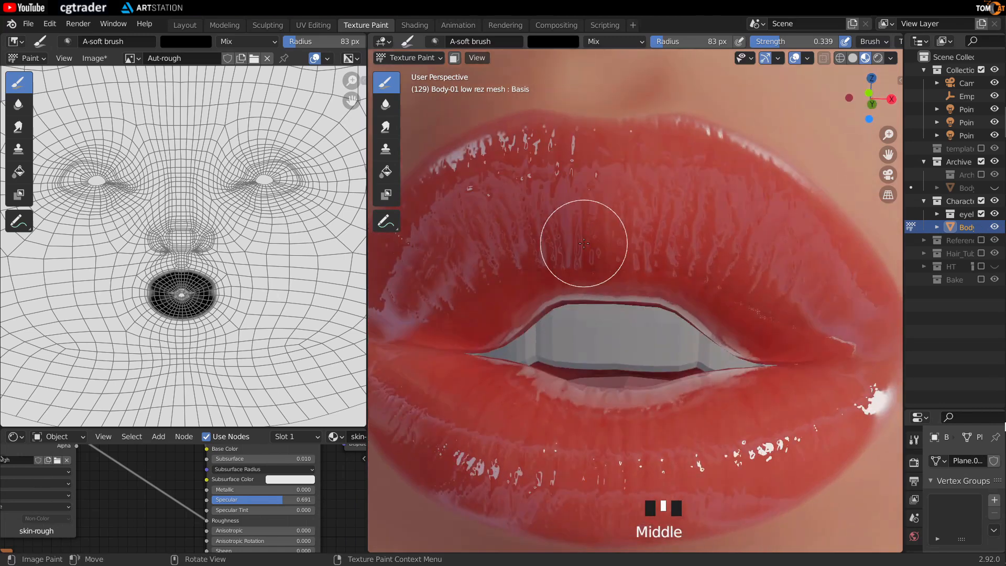
Step: Set the brush radius to 28 px and strength to 1.000 for painting the mouth area in the image editor
{"action": "scroll", "coordinate": [579, 246], "scroll_direction": "down", "scroll_amount": 1}
{"action": "scroll", "coordinate": [233, 309], "scroll_direction": "up", "scroll_amount": 3}
{"action": "middle_click_drag", "start_coordinate": [234, 309], "coordinate": [231, 283], "text": "shift"}
{"action": "scroll", "coordinate": [227, 231], "scroll_direction": "up", "scroll_amount": 3}
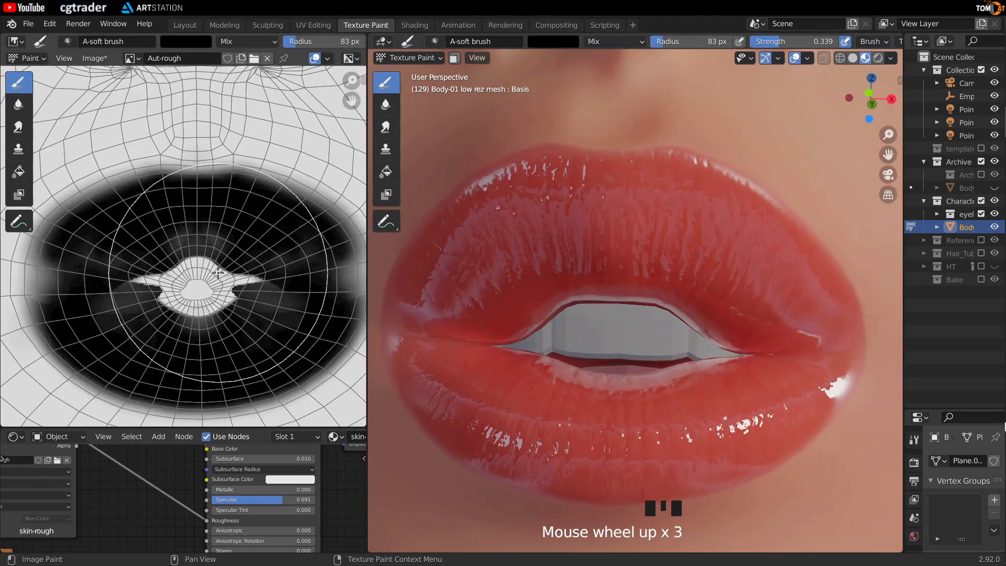
{"action": "key", "text": "f"}
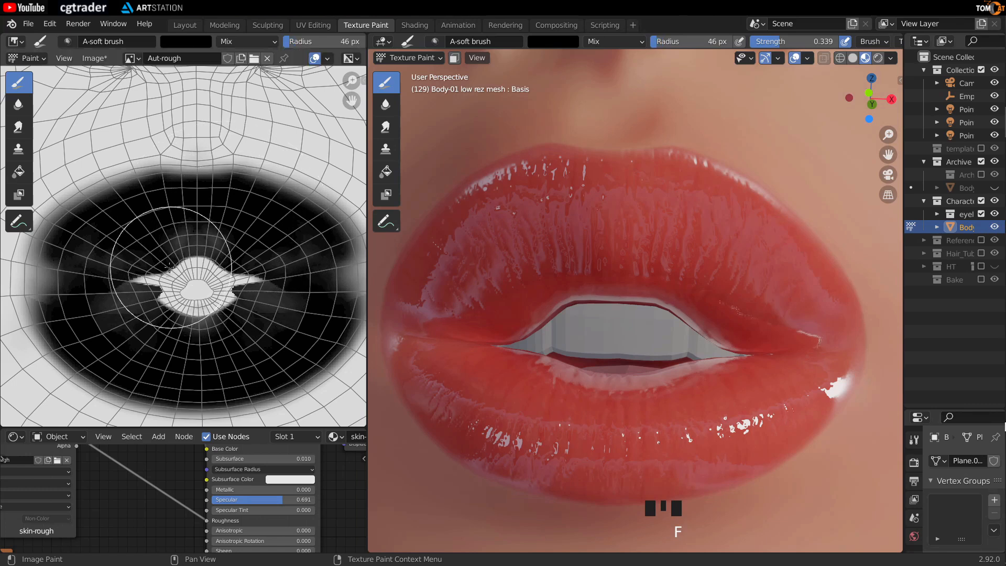
{"action": "left_click", "coordinate": [189, 277]}
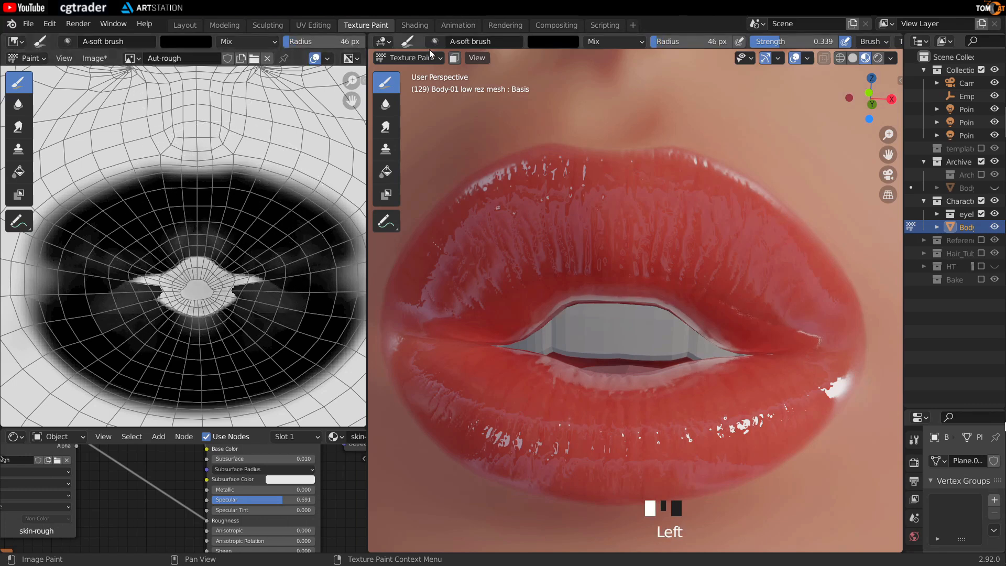
{"action": "key", "text": "f"}
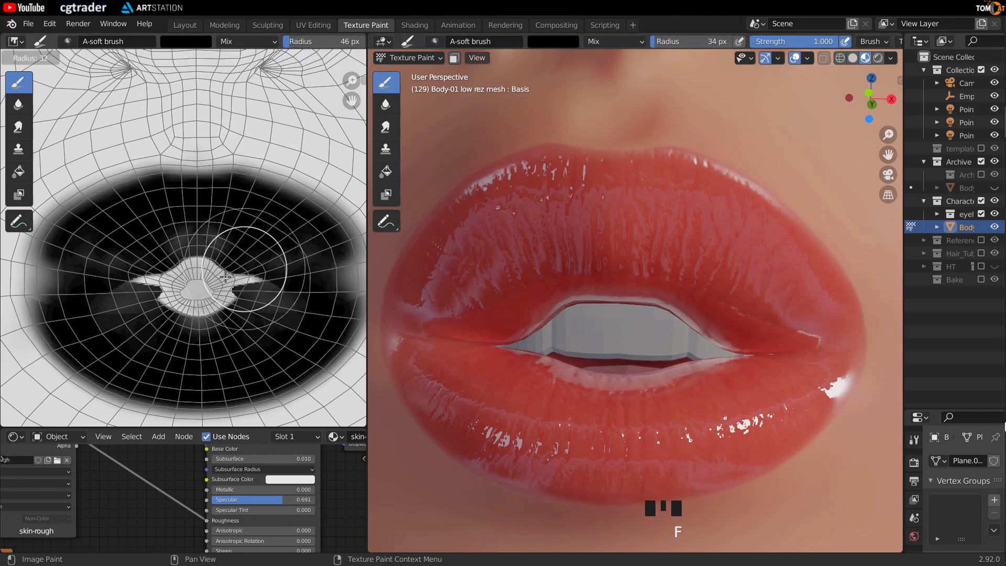
{"action": "left_click", "coordinate": [220, 294]}
{"action": "left_click", "coordinate": [219, 295]}
Step: Paint the remaining light area in the center of the mouth UVs black in the image editor
{"action": "left_click_drag", "start_coordinate": [186, 277], "coordinate": [170, 291]}
{"action": "left_click_drag", "start_coordinate": [195, 290], "coordinate": [157, 285]}
{"action": "mouse_move", "coordinate": [181, 293]}
{"action": "left_mouse_down"}
{"action": "mouse_move", "coordinate": [169, 302]}
{"action": "mouse_move", "coordinate": [141, 281]}
{"action": "left_mouse_up"}
{"action": "left_click_drag", "start_coordinate": [141, 280], "coordinate": [256, 299]}
{"action": "mouse_move", "coordinate": [231, 272]}
{"action": "left_mouse_down"}
{"action": "mouse_move", "coordinate": [124, 292]}
{"action": "mouse_move", "coordinate": [235, 306]}
{"action": "left_mouse_up"}
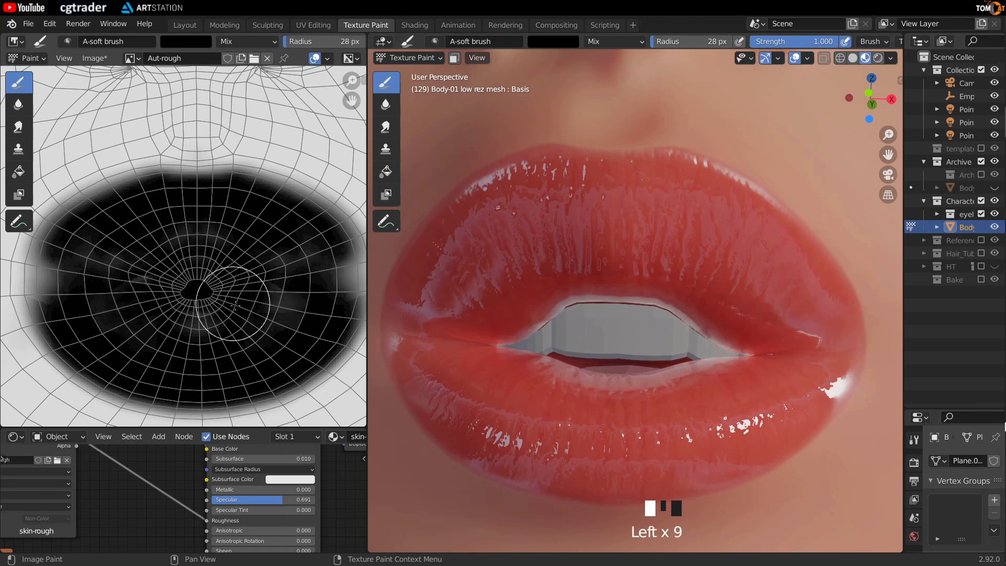
Step: Save the painted roughness image as Aut-rough.png and examine the glossy lips on the whole face
{"action": "scroll", "coordinate": [236, 305], "scroll_direction": "down", "scroll_amount": 4}
{"action": "middle_click_drag", "start_coordinate": [613, 314], "coordinate": [537, 307]}
{"action": "scroll", "coordinate": [584, 233], "scroll_direction": "down", "scroll_amount": 4}
{"action": "scroll", "coordinate": [583, 246], "scroll_direction": "down", "scroll_amount": 2}
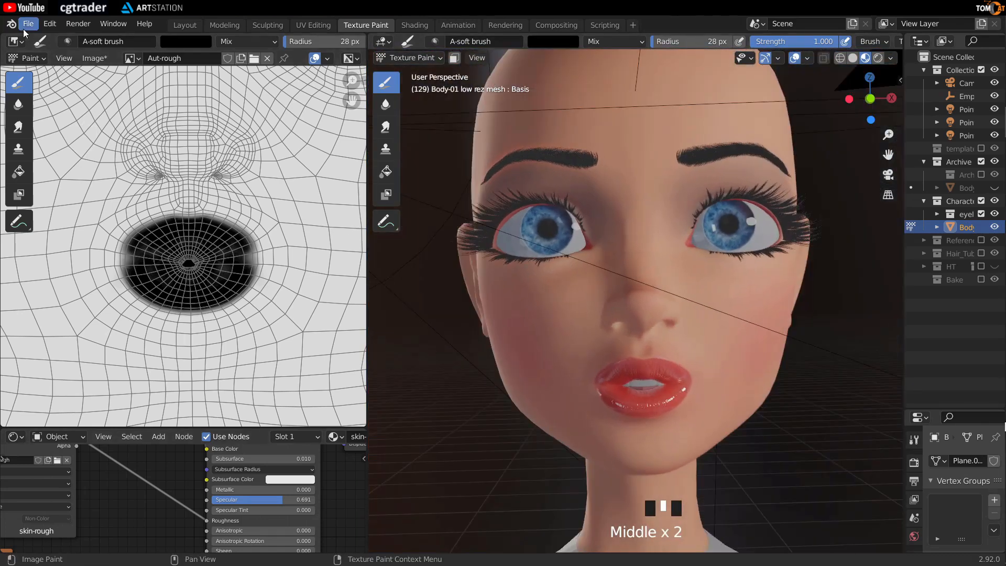
{"action": "middle_click_drag", "start_coordinate": [725, 382], "coordinate": [729, 341]}
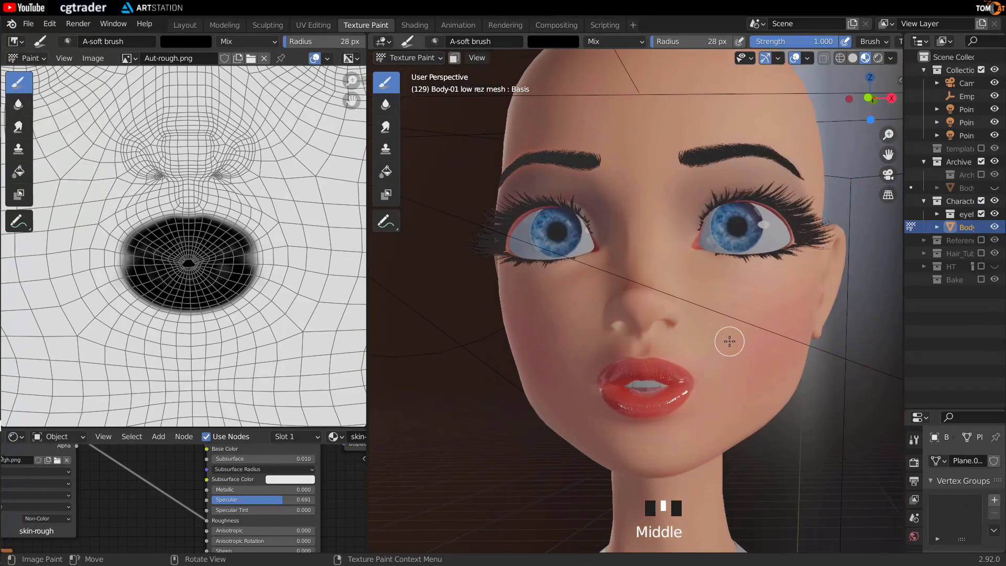
{"action": "scroll", "coordinate": [730, 321], "scroll_direction": "up", "scroll_amount": 1}
{"action": "middle_click_drag", "start_coordinate": [731, 321], "coordinate": [644, 326]}
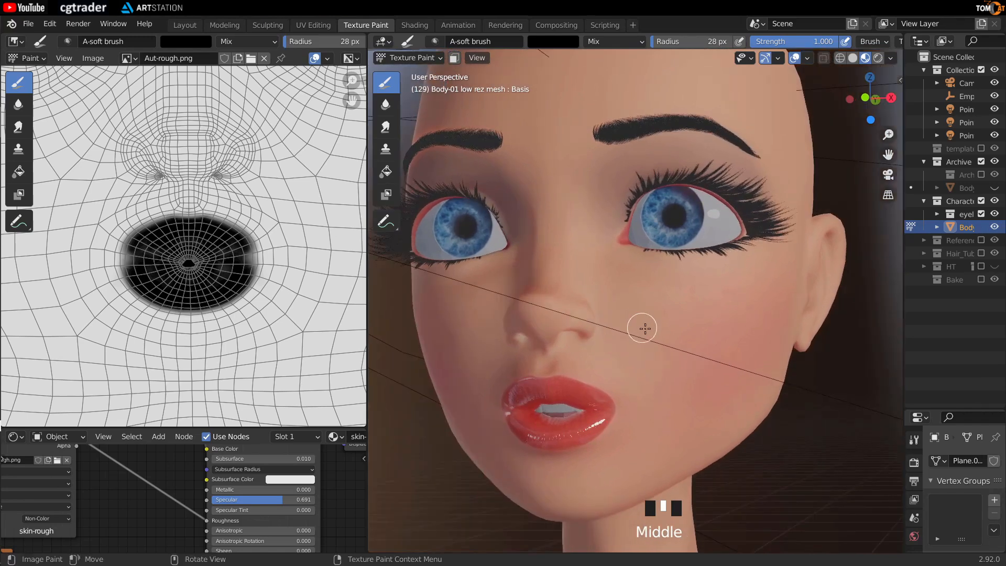
Step: Duplicate the A-soft brush and name the copy A-skin rough
{"action": "scroll", "coordinate": [651, 330], "scroll_direction": "up", "scroll_amount": 1}
{"action": "key", "text": "n"}
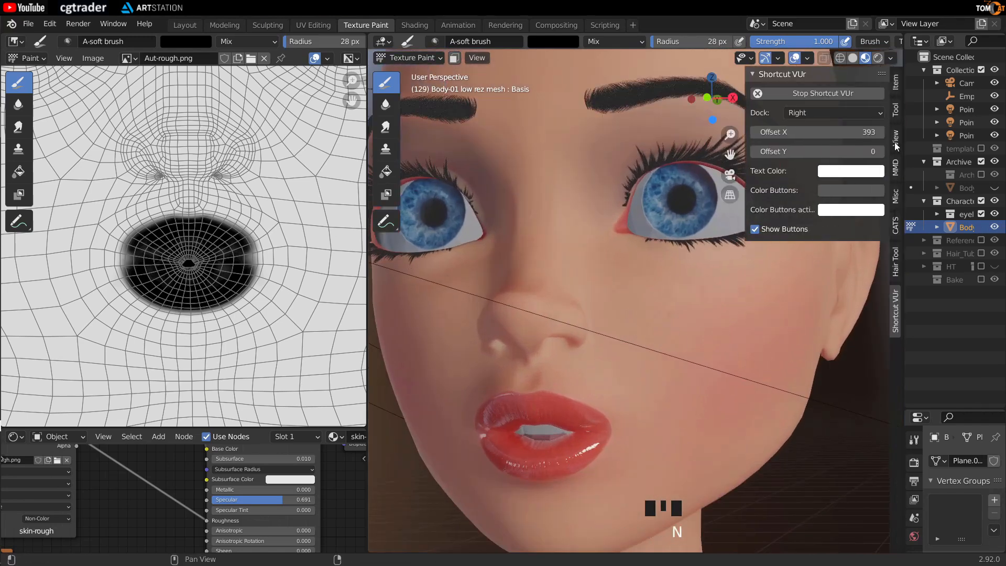
{"action": "left_click", "coordinate": [896, 109]}
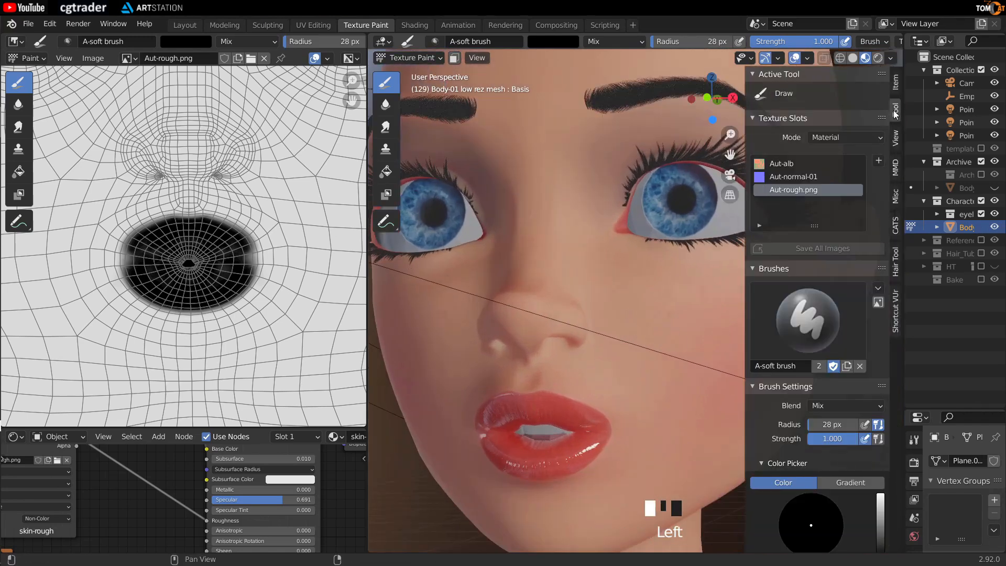
{"action": "left_click", "coordinate": [846, 366]}
{"action": "double_click", "coordinate": [777, 369]}
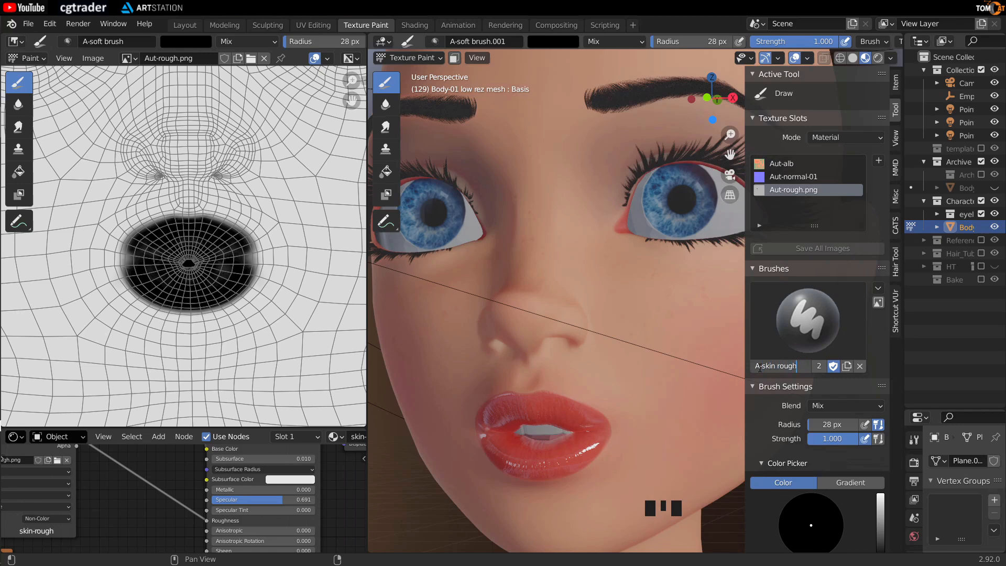
{"action": "type", "text": "A-skin rough"}
{"action": "key", "text": "Return"}
Step: Add a new texture to the brush and name it A-skin rough
{"action": "scroll", "coordinate": [794, 385], "scroll_direction": "down", "scroll_amount": 14}
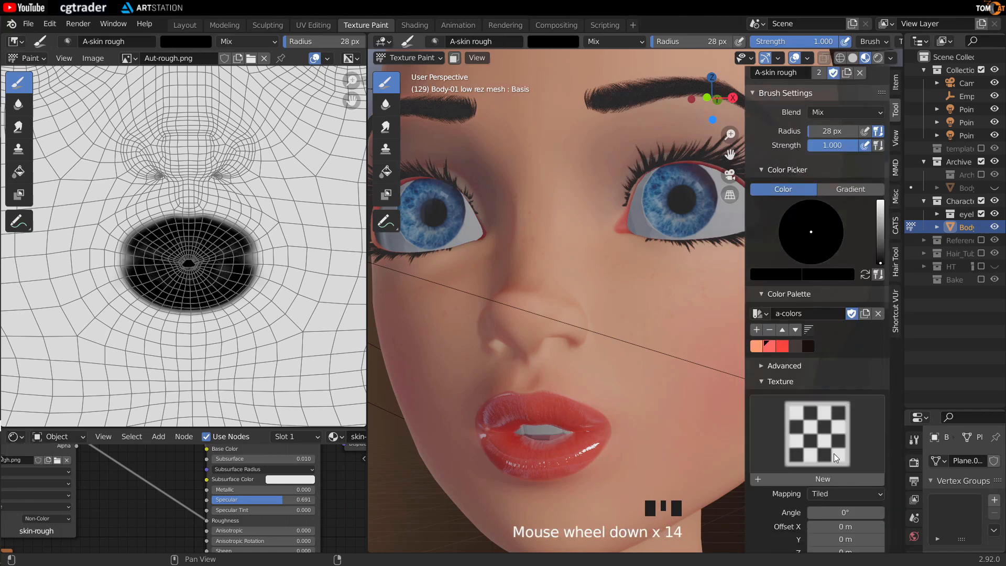
{"action": "left_click", "coordinate": [820, 482]}
{"action": "left_click", "coordinate": [804, 482]}
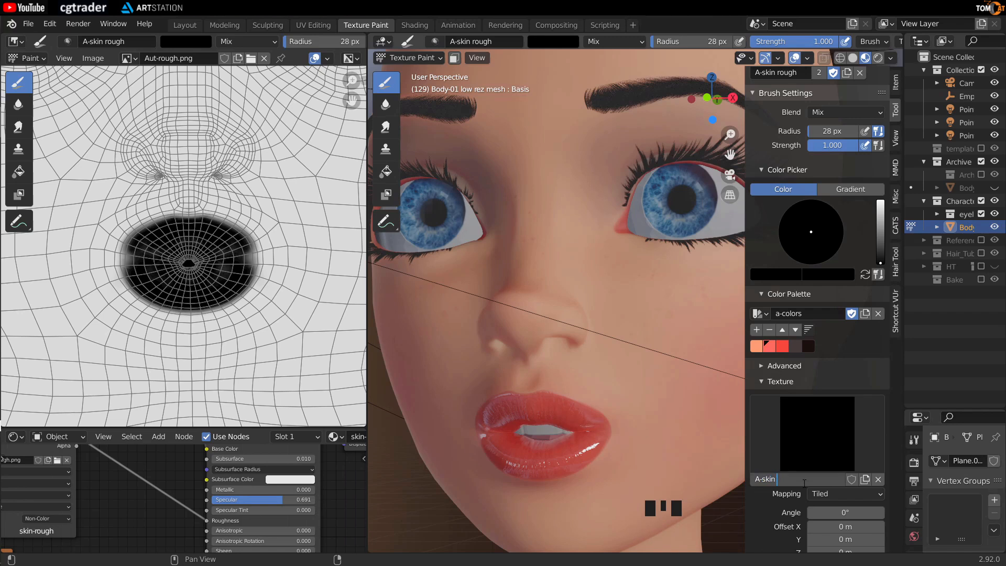
{"action": "scroll", "coordinate": [798, 428], "scroll_direction": "down", "scroll_amount": 6}
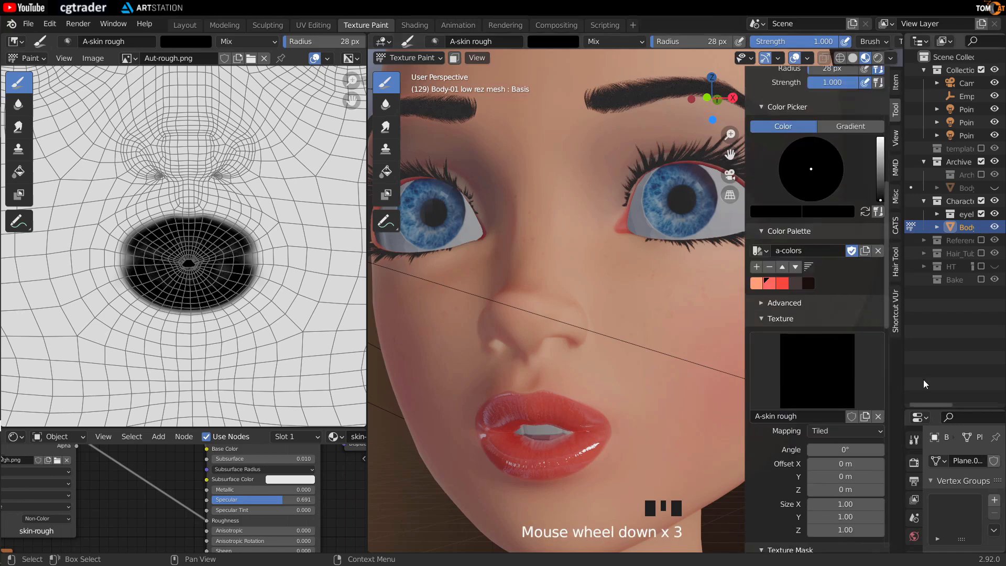
Step: Load Skin Main Face-roughness2-i.png from the Textures folder as the image of the A-skin rough brush texture
{"action": "left_click_drag", "start_coordinate": [903, 350], "coordinate": [700, 350]}
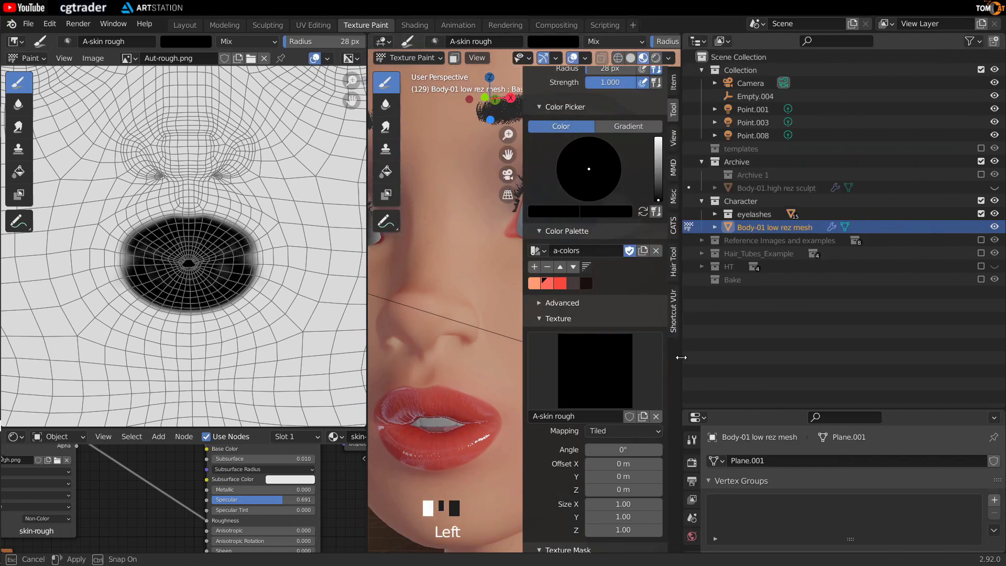
{"action": "scroll", "coordinate": [796, 367], "scroll_direction": "down", "scroll_amount": 3}
{"action": "left_click_drag", "start_coordinate": [797, 412], "coordinate": [797, 184]}
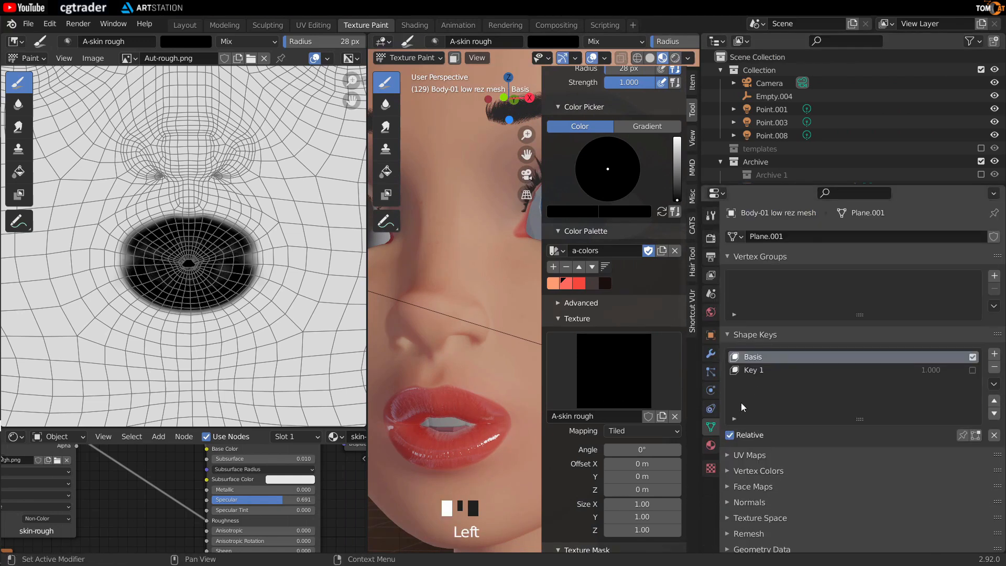
{"action": "left_click", "coordinate": [711, 469]}
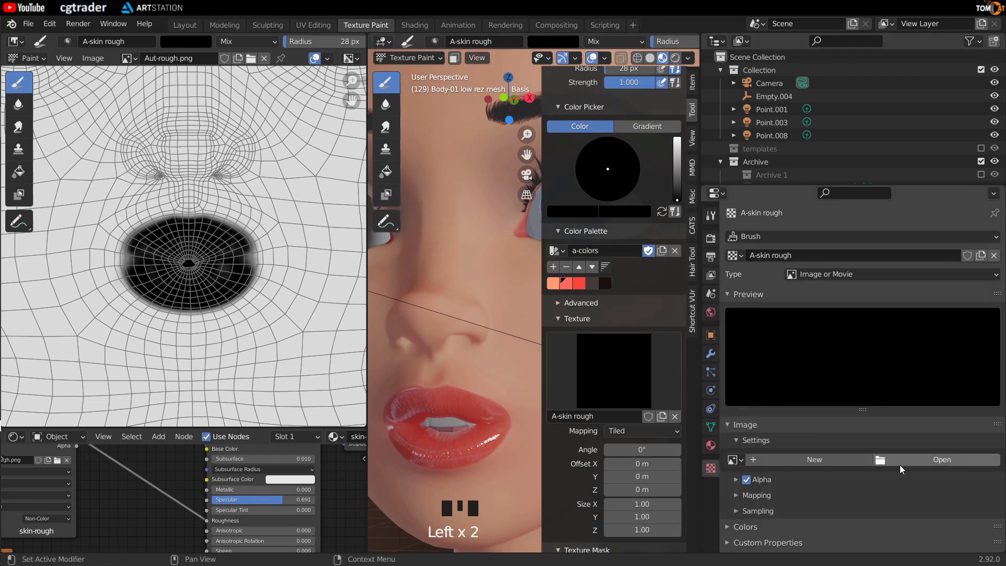
{"action": "left_click", "coordinate": [922, 463]}
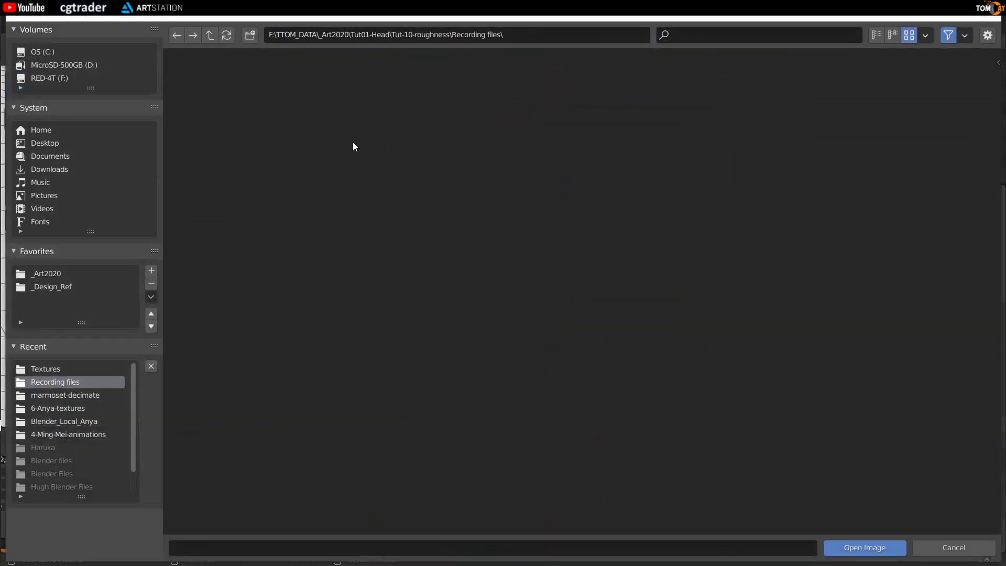
{"action": "left_click", "coordinate": [210, 35]}
{"action": "double_click", "coordinate": [206, 128]}
{"action": "left_click", "coordinate": [300, 128]}
{"action": "double_click", "coordinate": [302, 132]}
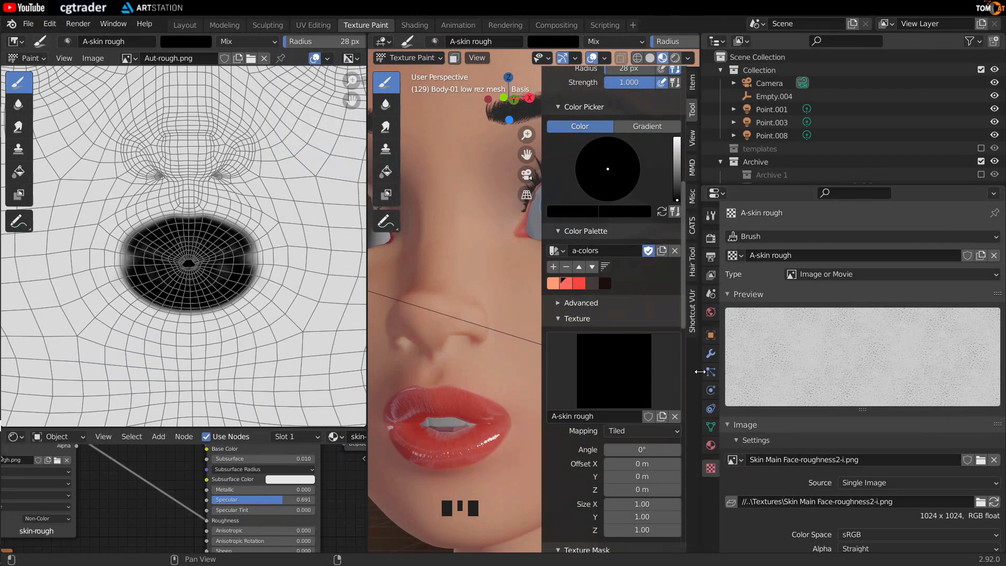
{"action": "left_click_drag", "start_coordinate": [727, 377], "coordinate": [826, 385]}
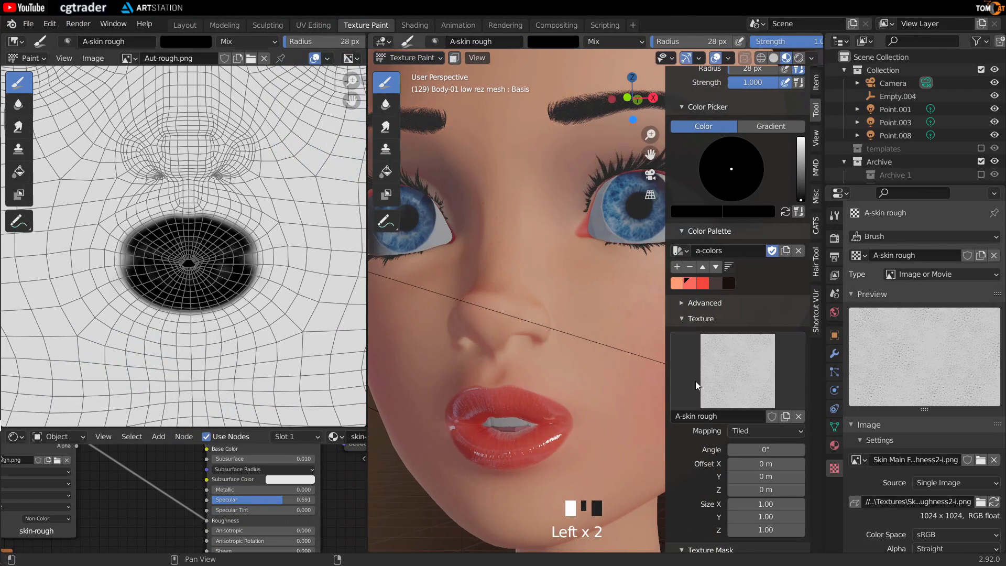
Step: Sample the light gray of the roughness image beside the mouth UVs as the brush color
{"action": "scroll", "coordinate": [683, 322], "scroll_direction": "up", "scroll_amount": 8}
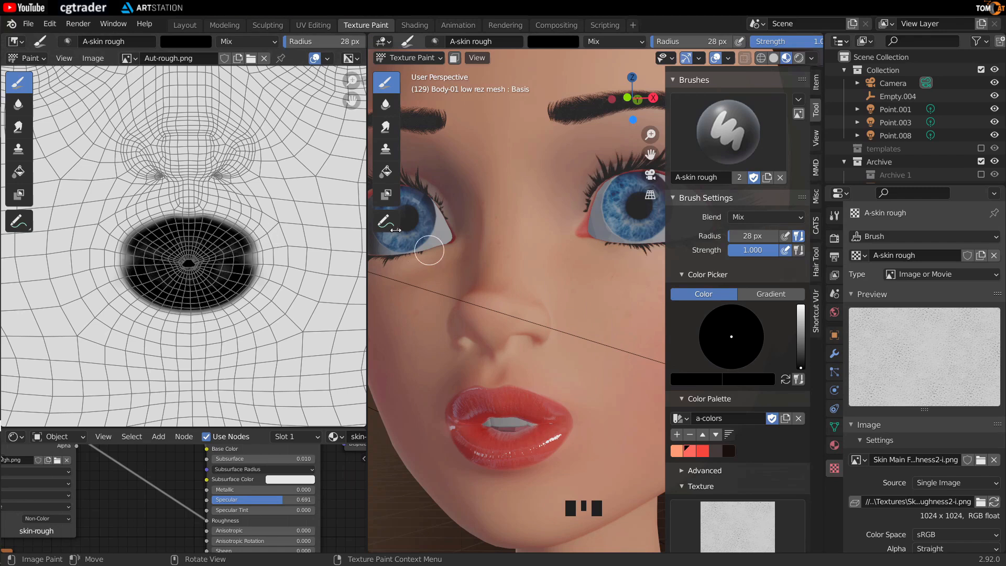
{"action": "middle_click_drag", "start_coordinate": [334, 114], "coordinate": [301, 197]}
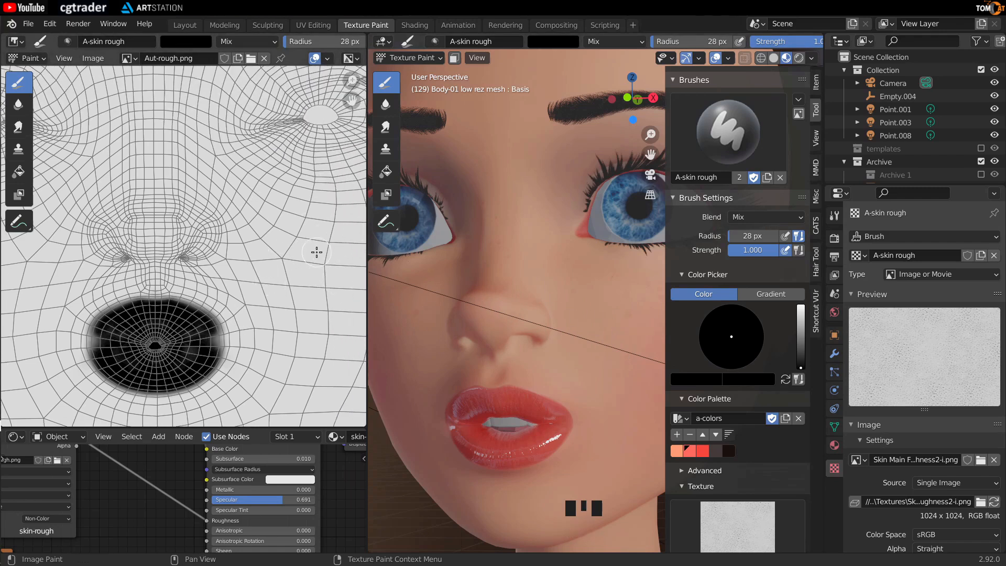
{"action": "key", "text": "s"}
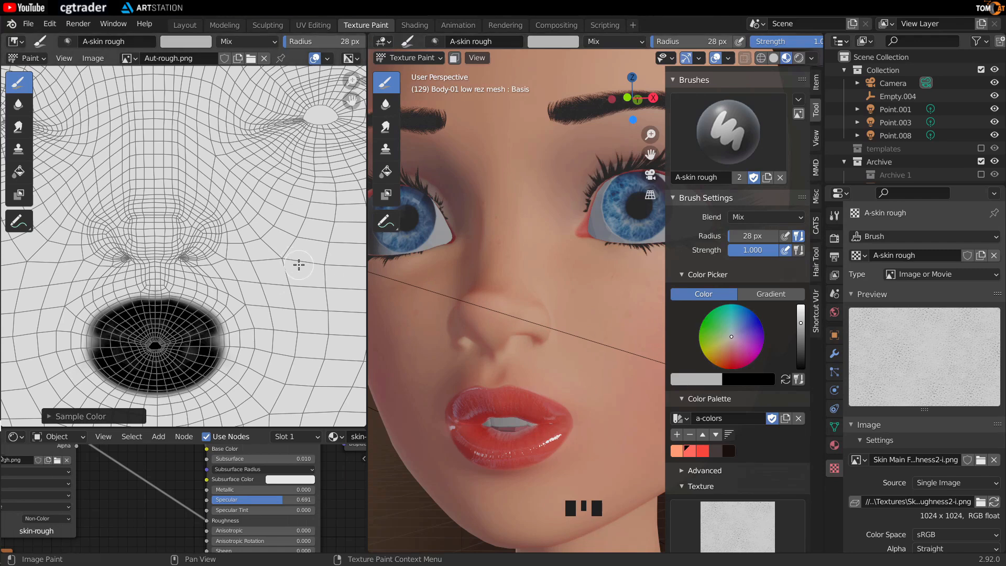
Step: Review the brush's texture mapping, stroke, falloff and symmetry settings, collapsing the texture mask options
{"action": "scroll", "coordinate": [726, 335], "scroll_direction": "down", "scroll_amount": 6}
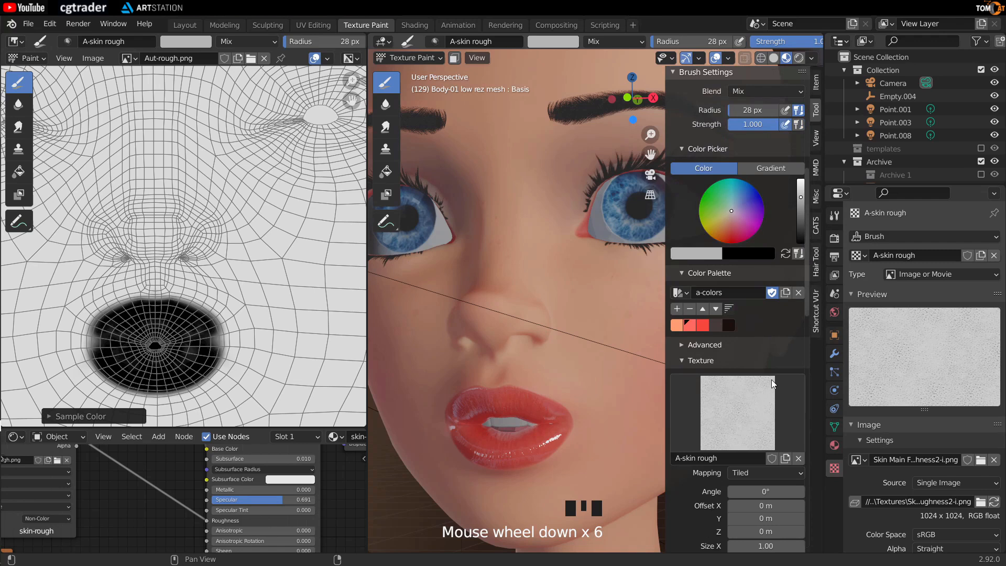
{"action": "scroll", "coordinate": [771, 381], "scroll_direction": "down", "scroll_amount": 4}
{"action": "scroll", "coordinate": [746, 392], "scroll_direction": "down", "scroll_amount": 9}
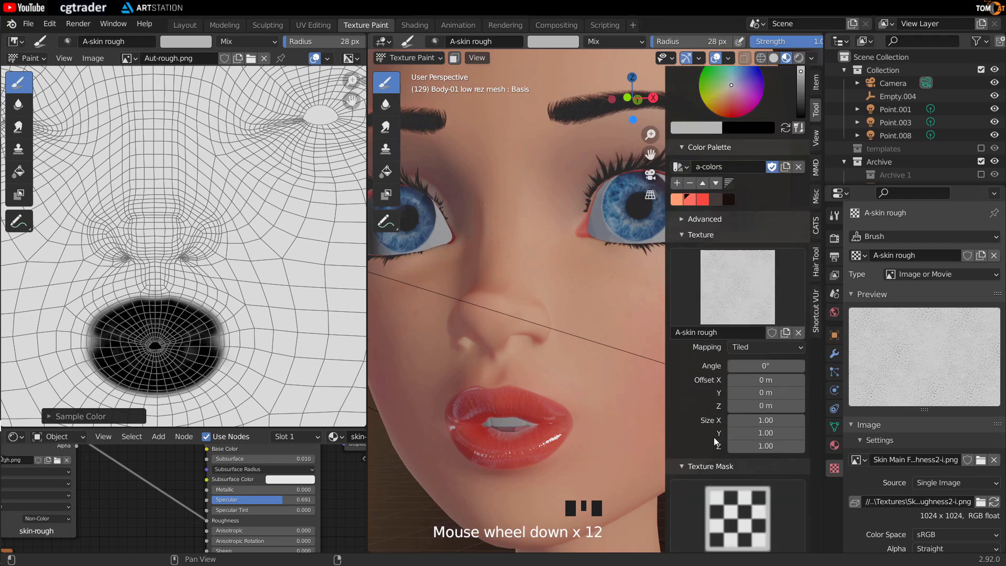
{"action": "scroll", "coordinate": [761, 432], "scroll_direction": "down", "scroll_amount": 3}
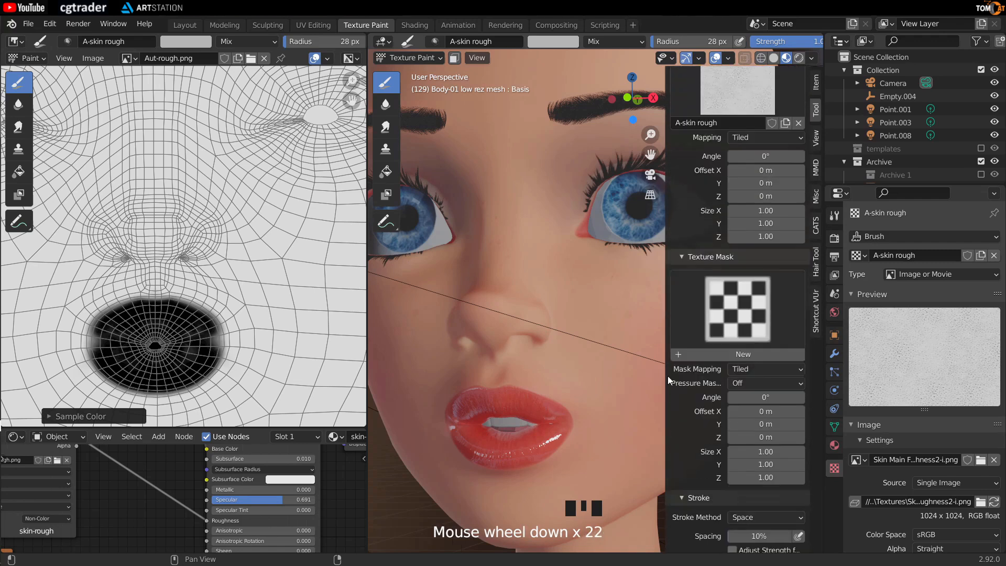
{"action": "left_click", "coordinate": [683, 256]}
{"action": "scroll", "coordinate": [718, 325], "scroll_direction": "down", "scroll_amount": 3}
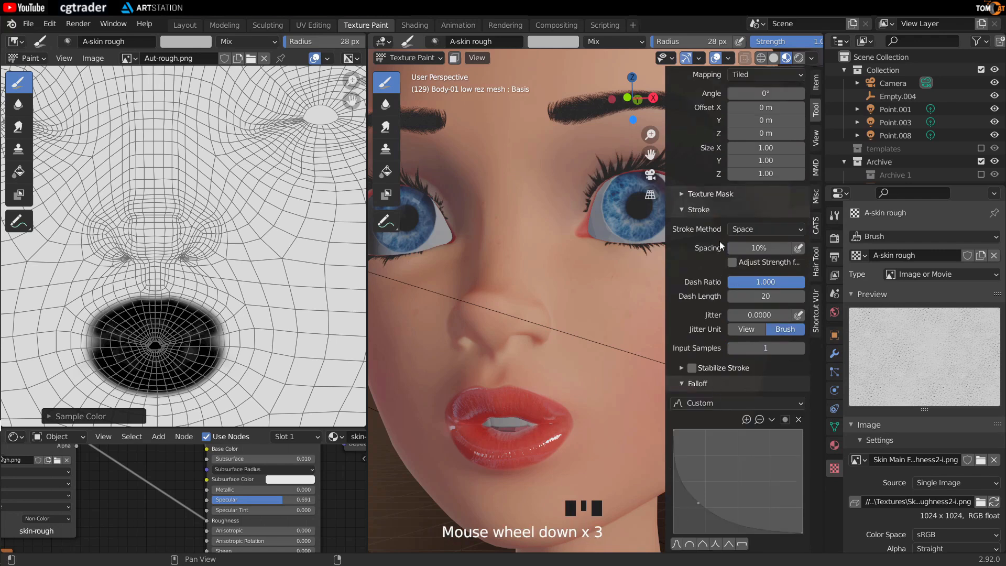
{"action": "scroll", "coordinate": [703, 385], "scroll_direction": "down", "scroll_amount": 8}
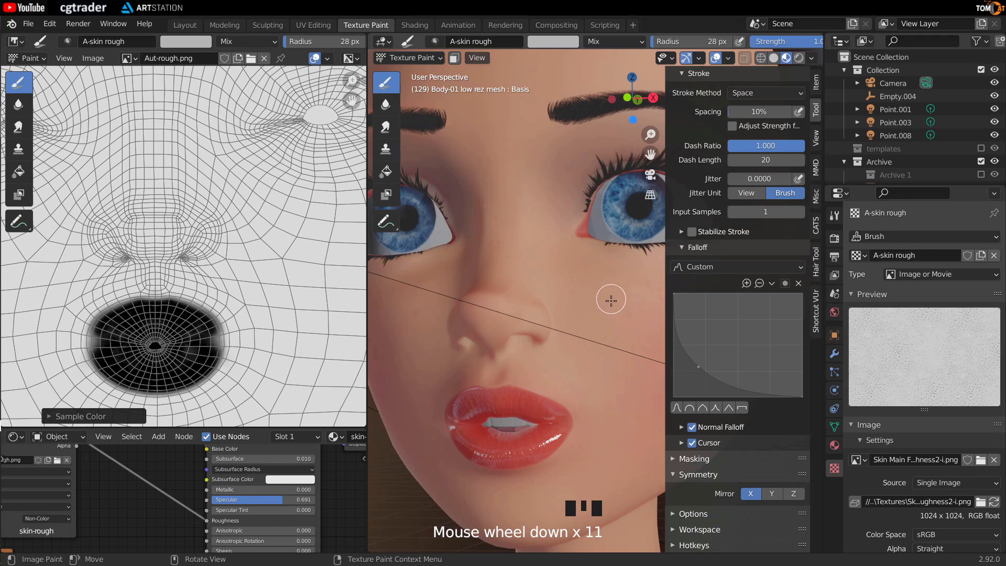
{"action": "key", "text": "n"}
Step: Set the brush radius to 125 px and paint the skin texture onto the cheek below the eye
{"action": "scroll", "coordinate": [624, 334], "scroll_direction": "up", "scroll_amount": 2}
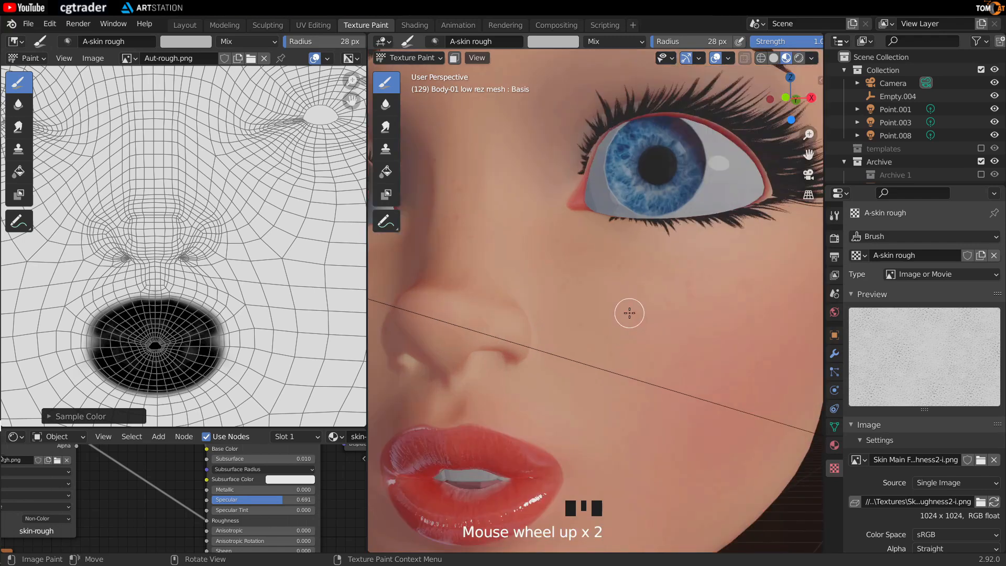
{"action": "key", "text": "f"}
{"action": "left_click", "coordinate": [674, 284]}
{"action": "middle_click_drag", "start_coordinate": [642, 314], "coordinate": [680, 316]}
{"action": "mouse_move", "coordinate": [672, 359]}
{"action": "middle_mouse_down"}
{"action": "mouse_move", "coordinate": [680, 375]}
{"action": "mouse_move", "coordinate": [627, 353]}
{"action": "middle_mouse_up"}
{"action": "left_click", "coordinate": [652, 308]}
{"action": "mouse_move", "coordinate": [651, 308]}
{"action": "left_mouse_down"}
{"action": "mouse_move", "coordinate": [642, 364]}
{"action": "mouse_move", "coordinate": [665, 364]}
{"action": "mouse_move", "coordinate": [659, 326]}
{"action": "mouse_move", "coordinate": [663, 425]}
{"action": "left_mouse_up"}
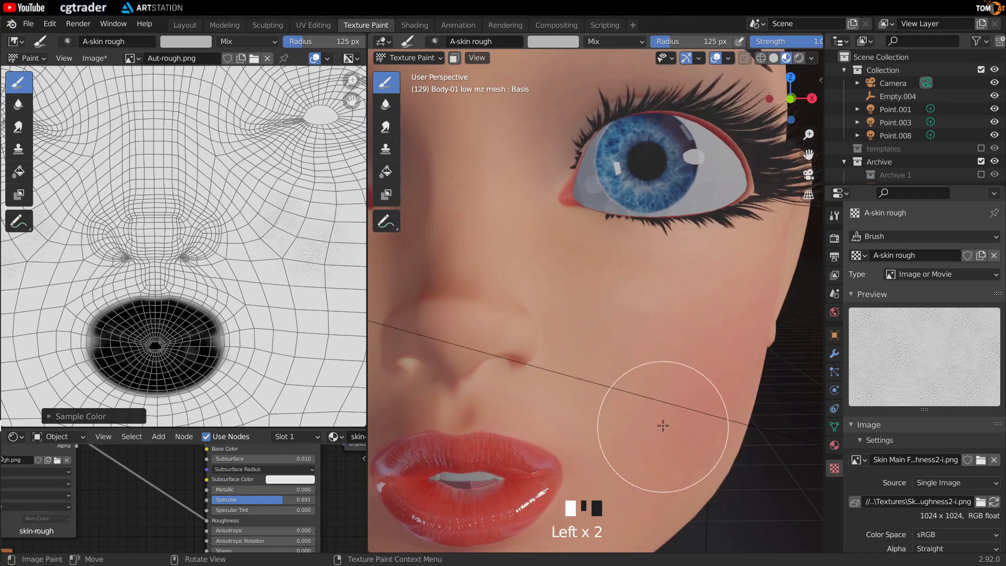
Step: Paint more fine skin roughness onto the upper cheek under the eye in close-up
{"action": "scroll", "coordinate": [639, 406], "scroll_direction": "up", "scroll_amount": 4}
{"action": "middle_click_drag", "start_coordinate": [636, 408], "coordinate": [662, 386]}
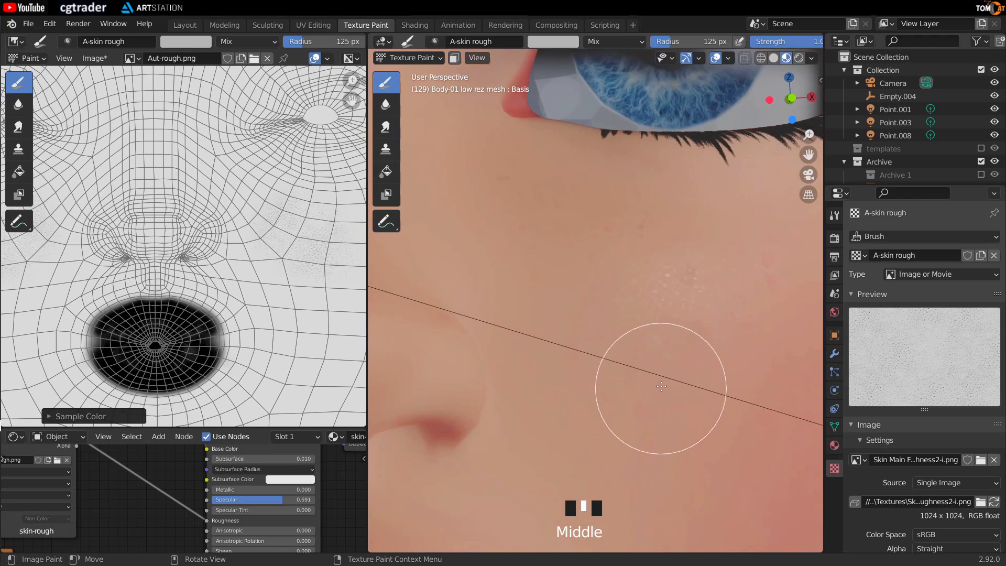
{"action": "scroll", "coordinate": [626, 411], "scroll_direction": "up", "scroll_amount": 2}
{"action": "mouse_move", "coordinate": [648, 299]}
{"action": "left_mouse_down"}
{"action": "mouse_move", "coordinate": [645, 251]}
{"action": "mouse_move", "coordinate": [658, 261]}
{"action": "mouse_move", "coordinate": [646, 329]}
{"action": "left_mouse_up"}
{"action": "mouse_move", "coordinate": [673, 299]}
{"action": "left_mouse_down"}
{"action": "mouse_move", "coordinate": [680, 287]}
{"action": "mouse_move", "coordinate": [627, 351]}
{"action": "mouse_move", "coordinate": [649, 377]}
{"action": "left_mouse_up"}
{"action": "left_click_drag", "start_coordinate": [548, 288], "coordinate": [579, 206]}
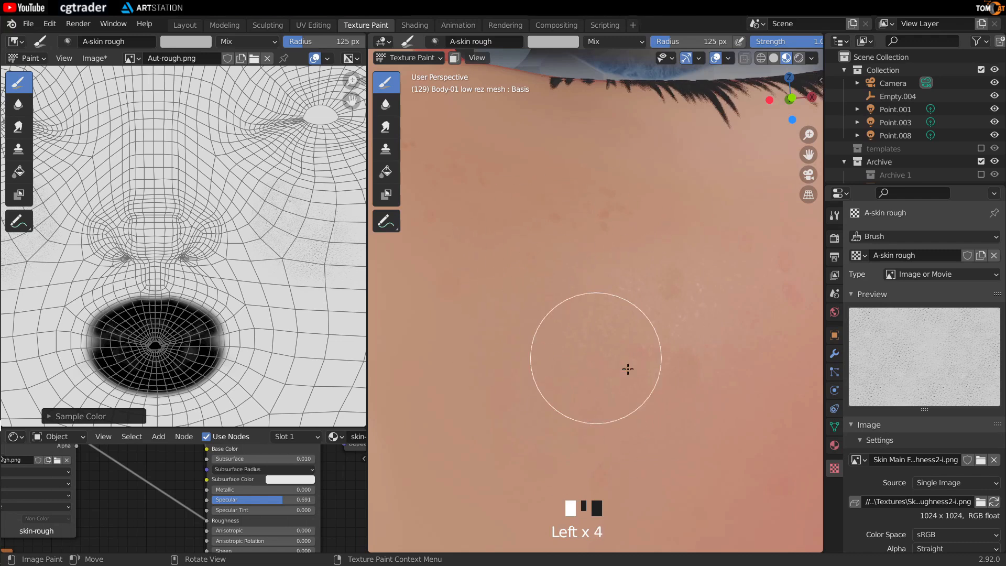
{"action": "scroll", "coordinate": [588, 238], "scroll_direction": "up", "scroll_amount": 1}
{"action": "scroll", "coordinate": [577, 319], "scroll_direction": "down", "scroll_amount": 3}
{"action": "left_click", "coordinate": [559, 314]}
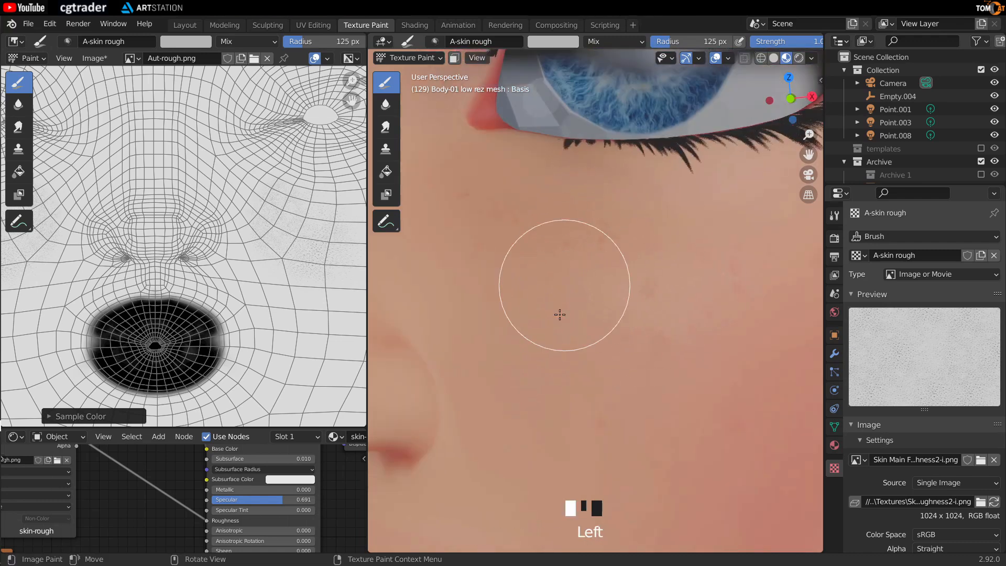
Step: Reduce the brush radius to 65 px and paint skin roughness broadly across the cheek
{"action": "scroll", "coordinate": [540, 342], "scroll_direction": "down", "scroll_amount": 2}
{"action": "mouse_move", "coordinate": [523, 339]}
{"action": "middle_mouse_down"}
{"action": "mouse_move", "coordinate": [557, 351]}
{"action": "mouse_move", "coordinate": [620, 346]}
{"action": "mouse_move", "coordinate": [628, 335]}
{"action": "mouse_move", "coordinate": [591, 357]}
{"action": "mouse_move", "coordinate": [602, 362]}
{"action": "mouse_move", "coordinate": [519, 348]}
{"action": "mouse_move", "coordinate": [664, 337]}
{"action": "mouse_move", "coordinate": [645, 361]}
{"action": "mouse_move", "coordinate": [587, 353]}
{"action": "mouse_move", "coordinate": [595, 332]}
{"action": "mouse_move", "coordinate": [574, 328]}
{"action": "mouse_move", "coordinate": [589, 341]}
{"action": "mouse_move", "coordinate": [588, 302]}
{"action": "mouse_move", "coordinate": [453, 319]}
{"action": "mouse_move", "coordinate": [616, 311]}
{"action": "mouse_move", "coordinate": [674, 332]}
{"action": "mouse_move", "coordinate": [654, 339]}
{"action": "mouse_move", "coordinate": [664, 318]}
{"action": "middle_mouse_up"}
{"action": "scroll", "coordinate": [568, 326], "scroll_direction": "down", "scroll_amount": 3}
{"action": "scroll", "coordinate": [629, 341], "scroll_direction": "down", "scroll_amount": 4}
{"action": "scroll", "coordinate": [588, 302], "scroll_direction": "up", "scroll_amount": 3}
{"action": "key", "text": "f"}
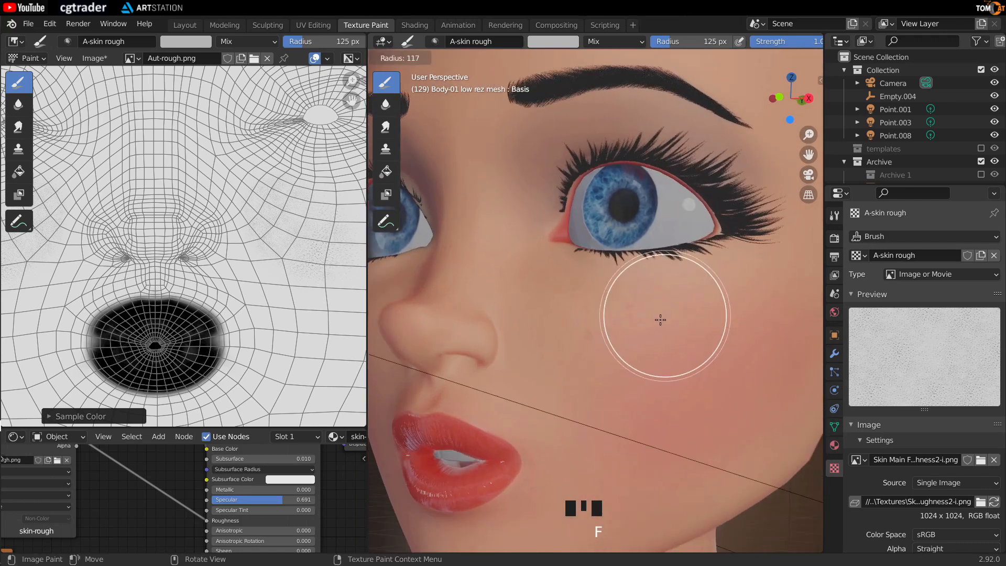
{"action": "left_click", "coordinate": [633, 341]}
{"action": "left_click_drag", "start_coordinate": [623, 310], "coordinate": [679, 350]}
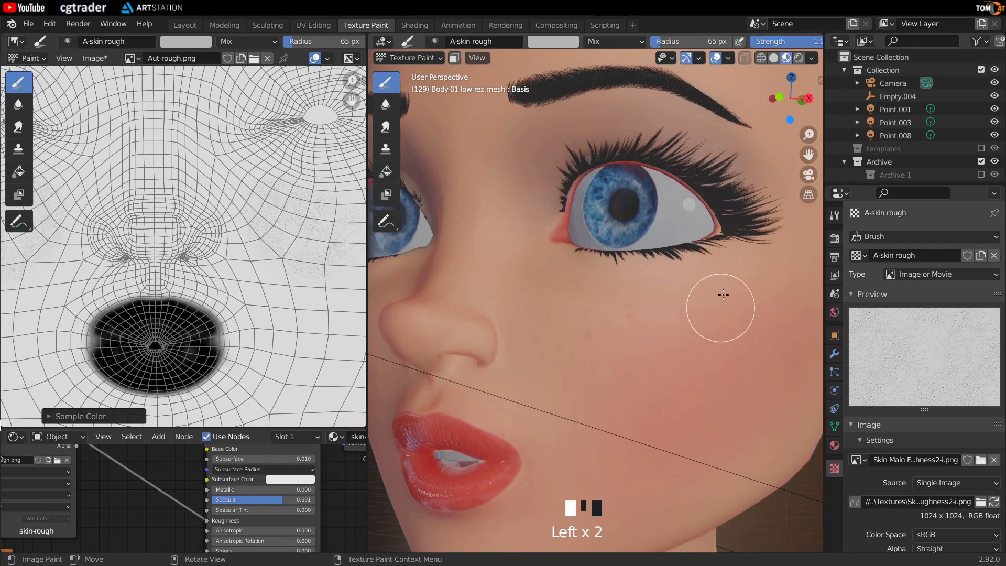
{"action": "left_click_drag", "start_coordinate": [704, 397], "coordinate": [571, 348]}
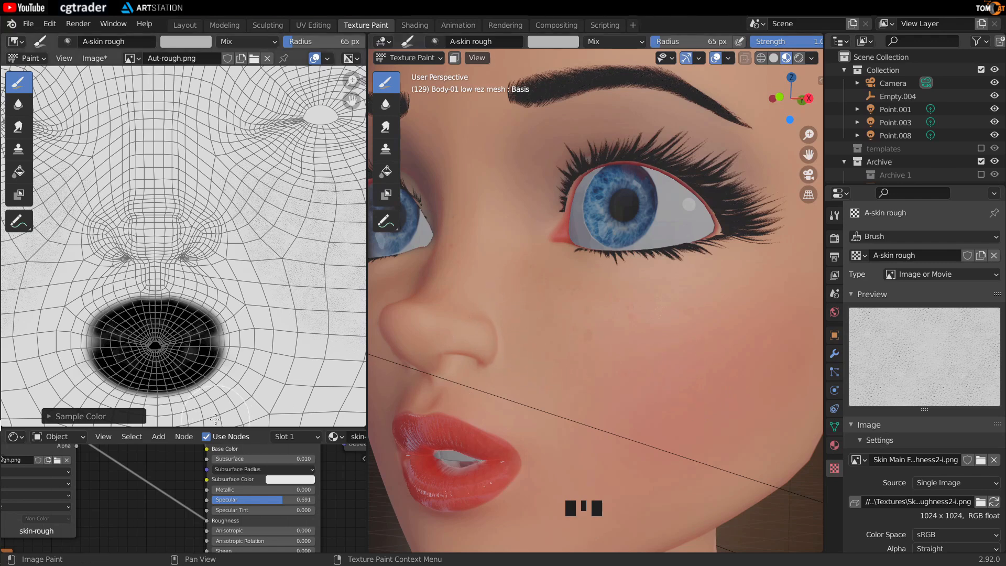
Step: Examine the painted skin texture around the face UVs in the image editor
{"action": "middle_click_drag", "start_coordinate": [244, 273], "coordinate": [252, 283]}
{"action": "scroll", "coordinate": [247, 307], "scroll_direction": "up", "scroll_amount": 3}
{"action": "middle_click_drag", "start_coordinate": [222, 340], "coordinate": [320, 309]}
{"action": "scroll", "coordinate": [187, 319], "scroll_direction": "down", "scroll_amount": 2}
{"action": "scroll", "coordinate": [187, 319], "scroll_direction": "down", "scroll_amount": 1}
{"action": "middle_click_drag", "start_coordinate": [107, 330], "coordinate": [199, 337]}
{"action": "middle_click_drag", "start_coordinate": [324, 345], "coordinate": [157, 246]}
Step: Enlarge the node editor, disconnect Aut-alb from the Principled BSDF's Base Color and darken the base color to near black
{"action": "left_click_drag", "start_coordinate": [160, 428], "coordinate": [161, 149]}
{"action": "middle_click_drag", "start_coordinate": [161, 280], "coordinate": [153, 384]}
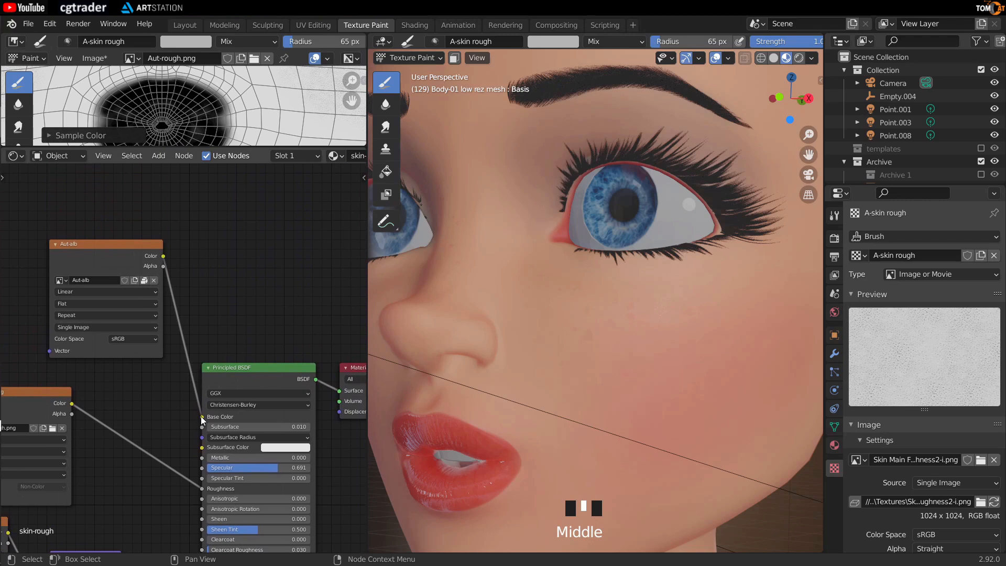
{"action": "left_click_drag", "start_coordinate": [200, 416], "coordinate": [160, 401]}
{"action": "left_click", "coordinate": [272, 417]}
{"action": "left_click_drag", "start_coordinate": [342, 332], "coordinate": [341, 345]}
Step: Paint the skin roughness texture over the cheek, nose and brow area of the darkened face
{"action": "mouse_move", "coordinate": [662, 355]}
{"action": "middle_mouse_down"}
{"action": "mouse_move", "coordinate": [718, 343]}
{"action": "mouse_move", "coordinate": [584, 322]}
{"action": "mouse_move", "coordinate": [563, 303]}
{"action": "middle_mouse_up"}
{"action": "left_click_drag", "start_coordinate": [673, 306], "coordinate": [731, 263]}
{"action": "mouse_move", "coordinate": [696, 293]}
{"action": "middle_mouse_down"}
{"action": "mouse_move", "coordinate": [644, 321]}
{"action": "mouse_move", "coordinate": [662, 348]}
{"action": "middle_mouse_up"}
{"action": "left_click", "coordinate": [559, 344]}
{"action": "mouse_move", "coordinate": [501, 375]}
{"action": "middle_mouse_down"}
{"action": "mouse_move", "coordinate": [513, 317]}
{"action": "mouse_move", "coordinate": [501, 348]}
{"action": "middle_mouse_up"}
{"action": "left_click", "coordinate": [514, 316]}
{"action": "left_click", "coordinate": [480, 220]}
{"action": "left_click_drag", "start_coordinate": [493, 195], "coordinate": [495, 310]}
{"action": "middle_click_drag", "start_coordinate": [495, 310], "coordinate": [502, 326]}
{"action": "mouse_move", "coordinate": [423, 356]}
{"action": "left_mouse_down"}
{"action": "mouse_move", "coordinate": [481, 156]}
{"action": "mouse_move", "coordinate": [569, 272]}
{"action": "left_mouse_up"}
{"action": "mouse_move", "coordinate": [531, 325]}
{"action": "middle_mouse_down", "text": "shift"}
{"action": "mouse_move", "coordinate": [547, 338]}
{"action": "mouse_move", "coordinate": [514, 164]}
{"action": "middle_mouse_up", "text": "shift"}
{"action": "left_click", "coordinate": [613, 140]}
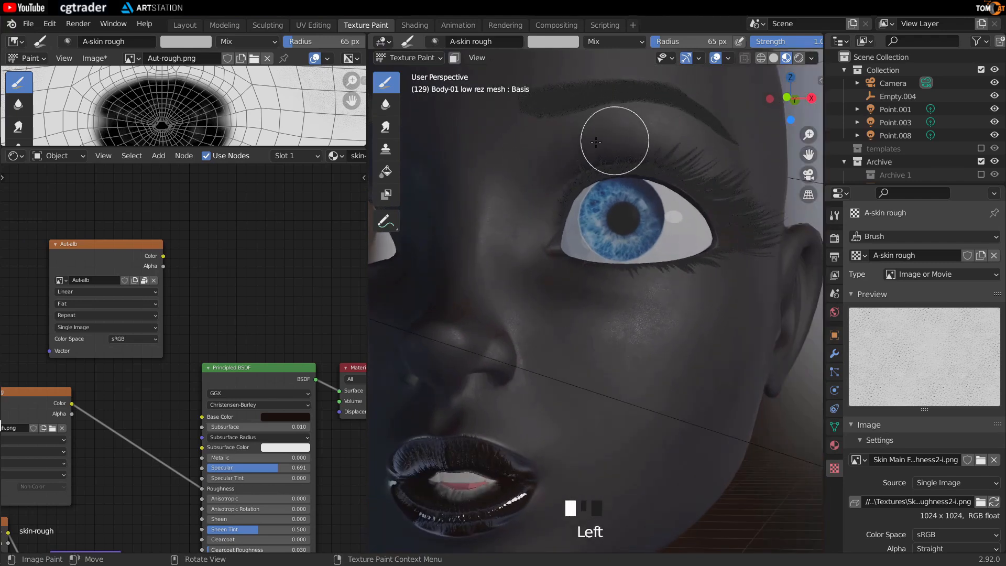
Step: Exclude the eyelashes collection from the view layer and paint skin roughness around the eyes and over the forehead
{"action": "scroll", "coordinate": [869, 155], "scroll_direction": "down", "scroll_amount": 4}
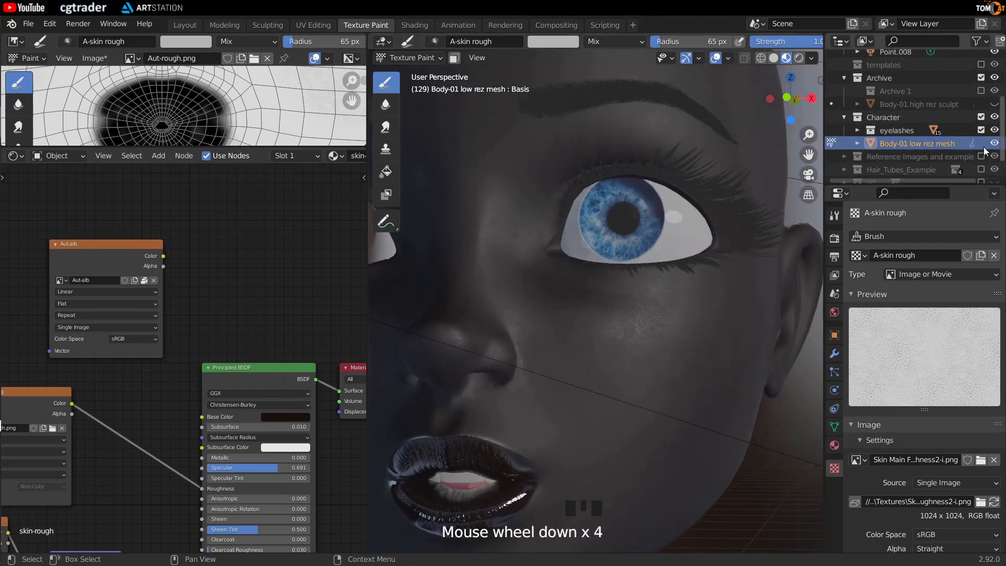
{"action": "left_click", "coordinate": [980, 131]}
{"action": "middle_click_drag", "start_coordinate": [577, 335], "coordinate": [593, 332]}
{"action": "left_click_drag", "start_coordinate": [599, 146], "coordinate": [614, 146]}
{"action": "mouse_move", "coordinate": [573, 293]}
{"action": "middle_mouse_down"}
{"action": "mouse_move", "coordinate": [581, 332]}
{"action": "mouse_move", "coordinate": [550, 315]}
{"action": "middle_mouse_up"}
{"action": "left_click_drag", "start_coordinate": [550, 315], "coordinate": [584, 237]}
{"action": "middle_click_drag", "start_coordinate": [584, 238], "coordinate": [524, 293]}
{"action": "mouse_move", "coordinate": [516, 193]}
{"action": "left_mouse_down"}
{"action": "mouse_move", "coordinate": [592, 148]}
{"action": "mouse_move", "coordinate": [564, 197]}
{"action": "left_mouse_up"}
{"action": "middle_click_drag", "start_coordinate": [564, 197], "coordinate": [613, 251]}
{"action": "mouse_move", "coordinate": [641, 190]}
{"action": "left_mouse_down"}
{"action": "mouse_move", "coordinate": [632, 149]}
{"action": "mouse_move", "coordinate": [564, 251]}
{"action": "left_mouse_up"}
{"action": "mouse_move", "coordinate": [565, 251]}
{"action": "left_mouse_down"}
{"action": "mouse_move", "coordinate": [503, 193]}
{"action": "mouse_move", "coordinate": [569, 138]}
{"action": "left_mouse_up"}
{"action": "middle_click_drag", "start_coordinate": [569, 138], "coordinate": [522, 300]}
{"action": "left_click_drag", "start_coordinate": [523, 301], "coordinate": [639, 247]}
{"action": "left_click_drag", "start_coordinate": [611, 293], "coordinate": [597, 308]}
{"action": "middle_click_drag", "start_coordinate": [597, 308], "coordinate": [550, 220]}
{"action": "mouse_move", "coordinate": [550, 220]}
{"action": "left_mouse_down"}
{"action": "mouse_move", "coordinate": [539, 164]}
{"action": "mouse_move", "coordinate": [556, 183]}
{"action": "left_mouse_up"}
{"action": "middle_click_drag", "start_coordinate": [555, 183], "coordinate": [676, 262]}
{"action": "left_click_drag", "start_coordinate": [676, 262], "coordinate": [690, 278]}
{"action": "middle_click_drag", "start_coordinate": [690, 279], "coordinate": [577, 273]}
{"action": "left_click_drag", "start_coordinate": [547, 210], "coordinate": [510, 135]}
{"action": "middle_click_drag", "start_coordinate": [510, 136], "coordinate": [586, 157]}
{"action": "mouse_move", "coordinate": [587, 157]}
{"action": "left_mouse_down"}
{"action": "mouse_move", "coordinate": [630, 195]}
{"action": "mouse_move", "coordinate": [696, 355]}
{"action": "left_mouse_up"}
{"action": "middle_click_drag", "start_coordinate": [696, 355], "coordinate": [511, 253]}
{"action": "mouse_move", "coordinate": [511, 253]}
{"action": "left_mouse_down"}
{"action": "mouse_move", "coordinate": [577, 281]}
{"action": "mouse_move", "coordinate": [569, 211]}
{"action": "left_mouse_up"}
{"action": "middle_click_drag", "start_coordinate": [569, 210], "coordinate": [565, 285]}
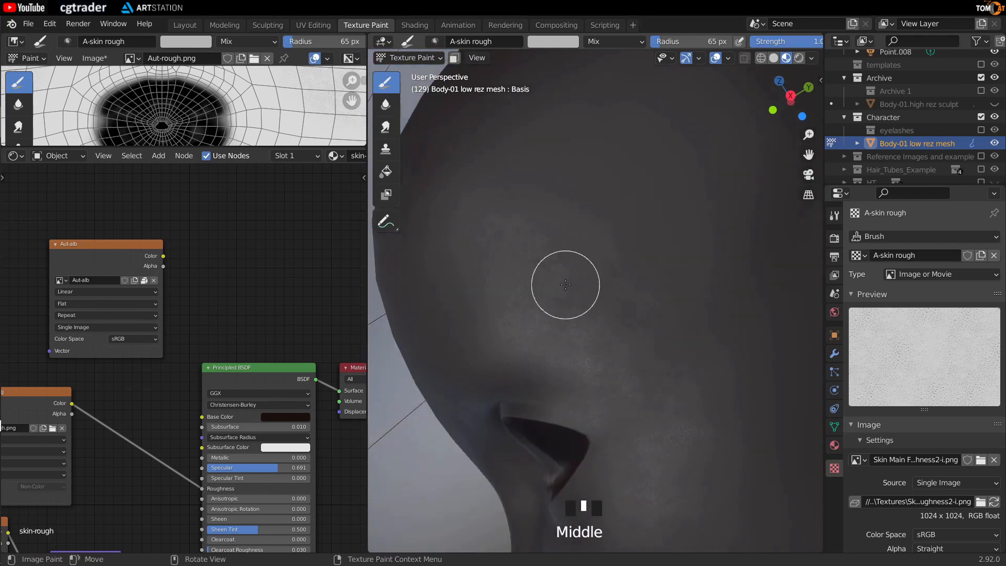
Step: Paint skin roughness with the A-skin rough brush over the cheek and the skin in front of the ear
{"action": "middle_click_drag", "start_coordinate": [669, 316], "coordinate": [606, 192]}
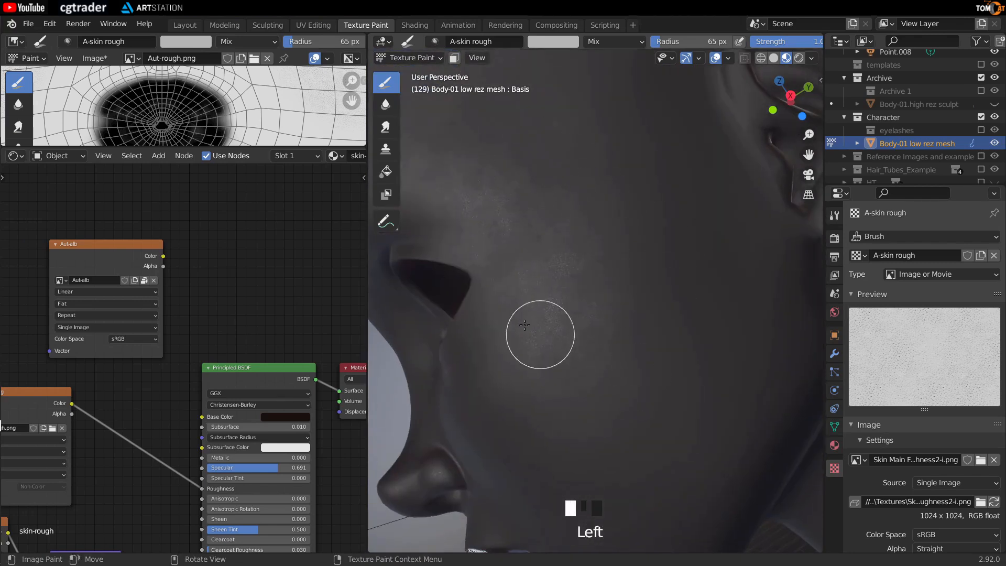
{"action": "middle_click_drag", "start_coordinate": [525, 324], "coordinate": [660, 218]}
{"action": "middle_click_drag", "start_coordinate": [601, 196], "coordinate": [650, 261]}
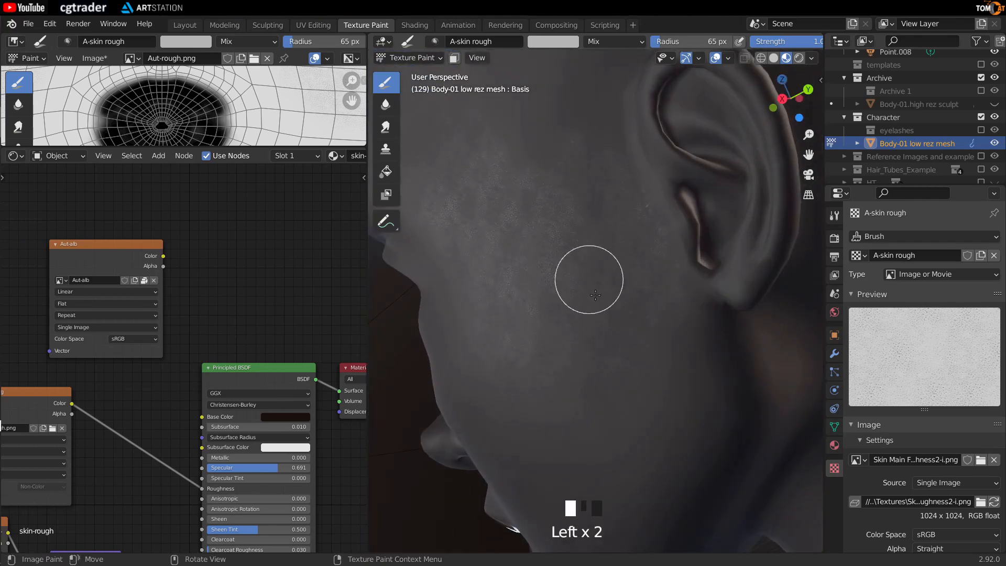
{"action": "mouse_move", "coordinate": [537, 249]}
{"action": "middle_mouse_down", "text": "shift"}
{"action": "mouse_move", "coordinate": [581, 299]}
{"action": "mouse_move", "coordinate": [567, 279]}
{"action": "mouse_move", "coordinate": [592, 270]}
{"action": "middle_mouse_up", "text": "shift"}
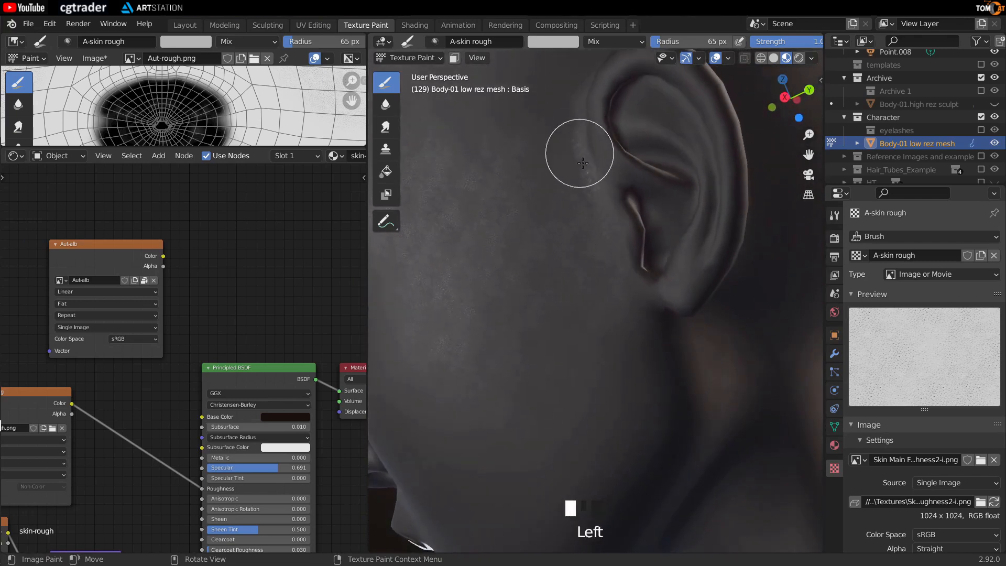
{"action": "middle_click_drag", "start_coordinate": [636, 327], "coordinate": [566, 278]}
{"action": "scroll", "coordinate": [569, 280], "scroll_direction": "up", "scroll_amount": 1}
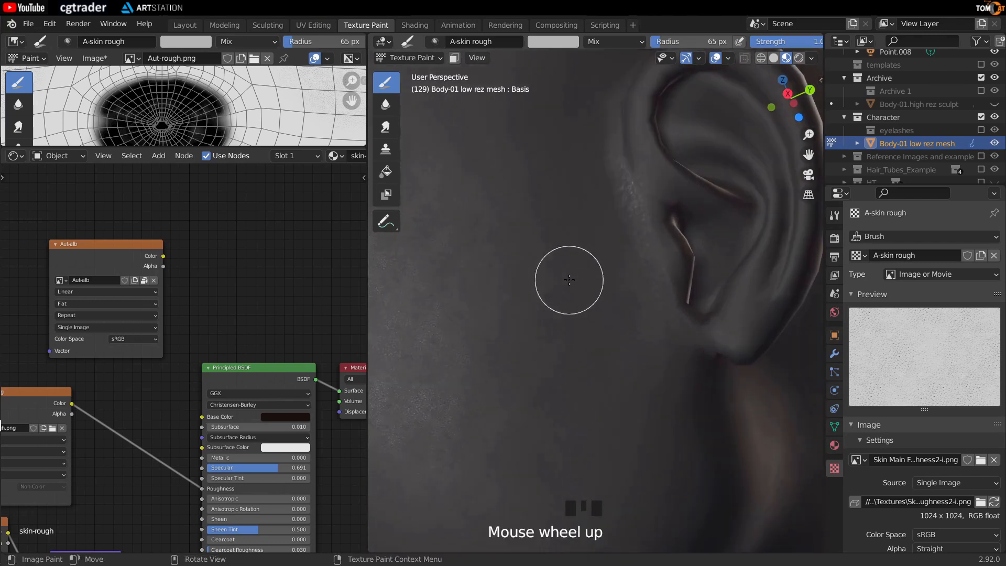
{"action": "middle_click_drag", "start_coordinate": [639, 215], "coordinate": [596, 261]}
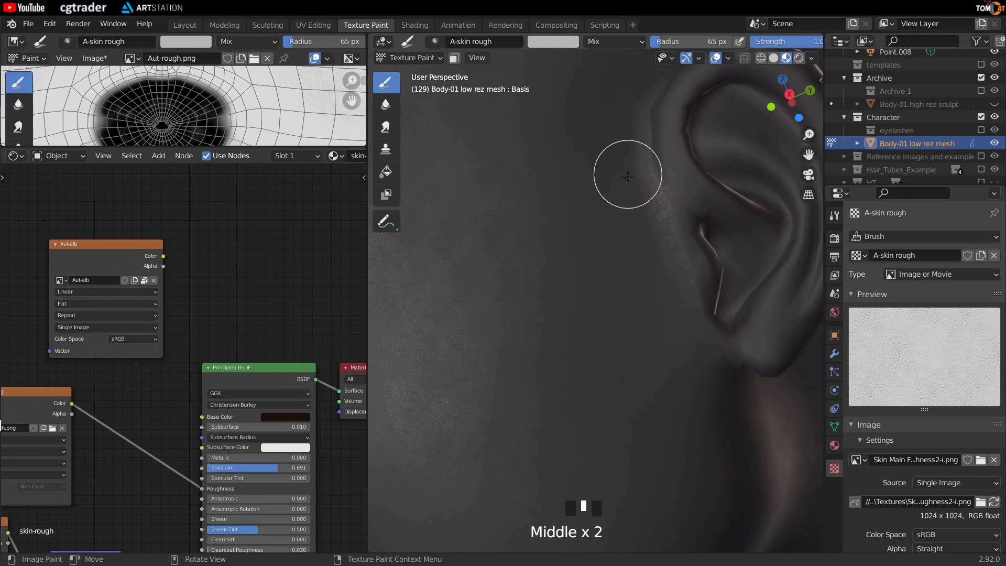
{"action": "middle_click_drag", "start_coordinate": [628, 177], "coordinate": [610, 199]}
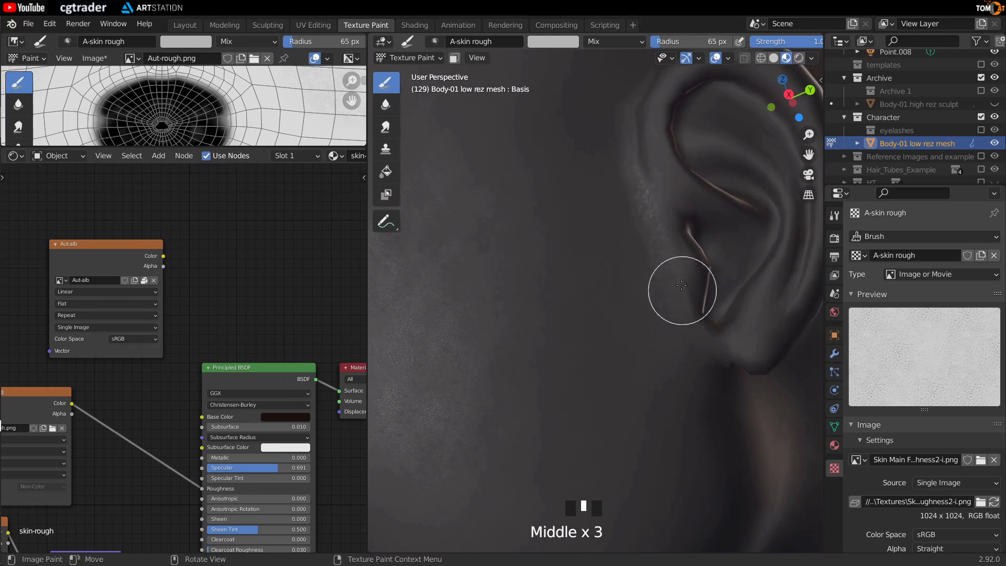
{"action": "middle_click_drag", "start_coordinate": [639, 269], "coordinate": [634, 163]}
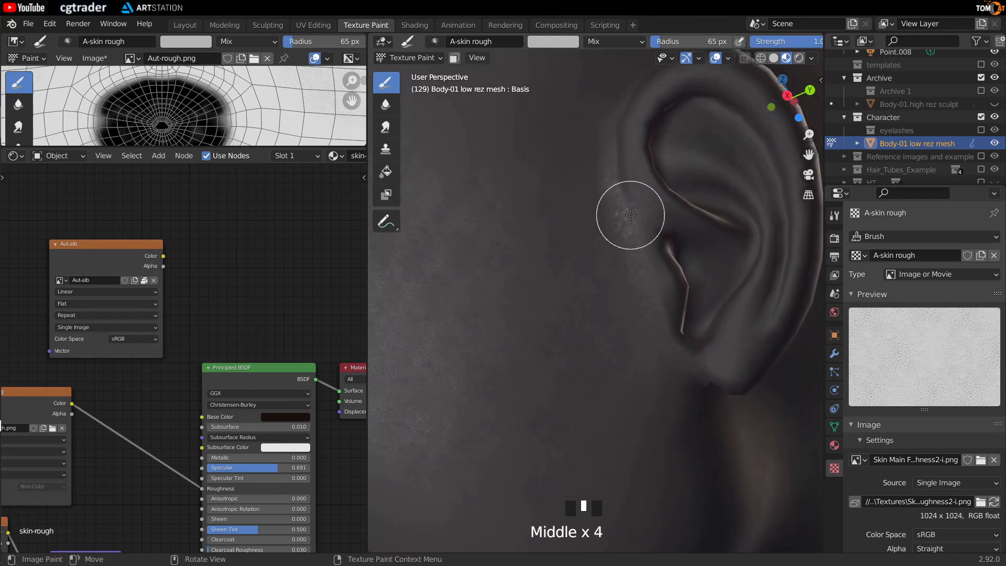
{"action": "middle_click_drag", "start_coordinate": [571, 192], "coordinate": [545, 249]}
{"action": "scroll", "coordinate": [514, 244], "scroll_direction": "down", "scroll_amount": 2}
Step: Paint skin roughness over the temple between the eye and the ear
{"action": "left_click", "coordinate": [498, 170]}
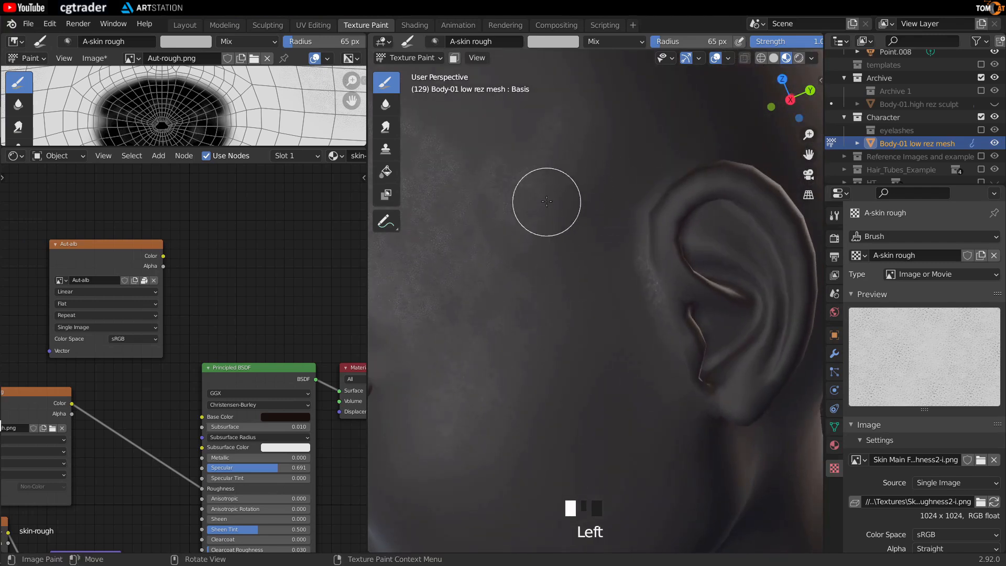
{"action": "middle_click_drag", "start_coordinate": [503, 152], "coordinate": [493, 174]}
{"action": "left_click_drag", "start_coordinate": [493, 175], "coordinate": [559, 259]}
{"action": "middle_click_drag", "start_coordinate": [543, 207], "coordinate": [603, 291], "text": "shift"}
{"action": "mouse_move", "coordinate": [570, 207]}
{"action": "left_mouse_down"}
{"action": "mouse_move", "coordinate": [514, 222]}
{"action": "mouse_move", "coordinate": [628, 254]}
{"action": "left_mouse_up"}
{"action": "mouse_move", "coordinate": [542, 268]}
{"action": "middle_mouse_down"}
{"action": "mouse_move", "coordinate": [532, 252]}
{"action": "mouse_move", "coordinate": [503, 260]}
{"action": "middle_mouse_up"}
{"action": "left_click_drag", "start_coordinate": [503, 260], "coordinate": [570, 288]}
{"action": "mouse_move", "coordinate": [571, 288]}
{"action": "middle_mouse_down"}
{"action": "mouse_move", "coordinate": [642, 297]}
{"action": "mouse_move", "coordinate": [565, 333]}
{"action": "middle_mouse_up"}
Step: Paint skin roughness across the side and top of the forehead
{"action": "mouse_move", "coordinate": [531, 315]}
{"action": "left_mouse_down"}
{"action": "mouse_move", "coordinate": [544, 213]}
{"action": "mouse_move", "coordinate": [582, 267]}
{"action": "left_mouse_up"}
{"action": "middle_click_drag", "start_coordinate": [582, 267], "coordinate": [538, 356]}
{"action": "left_click_drag", "start_coordinate": [642, 279], "coordinate": [586, 269]}
{"action": "middle_click_drag", "start_coordinate": [587, 269], "coordinate": [547, 395]}
{"action": "mouse_move", "coordinate": [546, 395]}
{"action": "left_mouse_down"}
{"action": "mouse_move", "coordinate": [580, 451]}
{"action": "mouse_move", "coordinate": [487, 336]}
{"action": "left_mouse_up"}
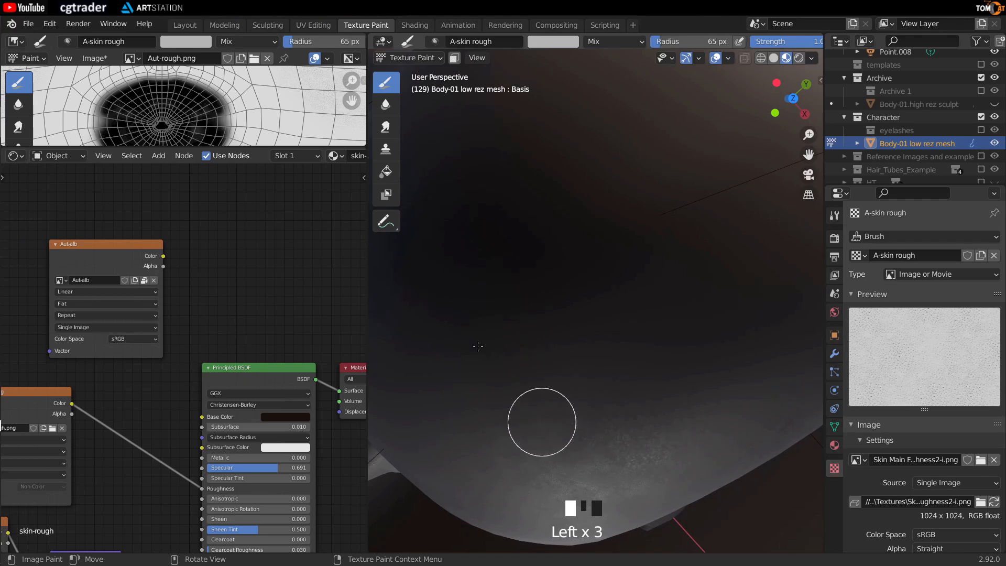
{"action": "middle_click_drag", "start_coordinate": [480, 296], "coordinate": [503, 314]}
{"action": "left_click_drag", "start_coordinate": [503, 315], "coordinate": [588, 265]}
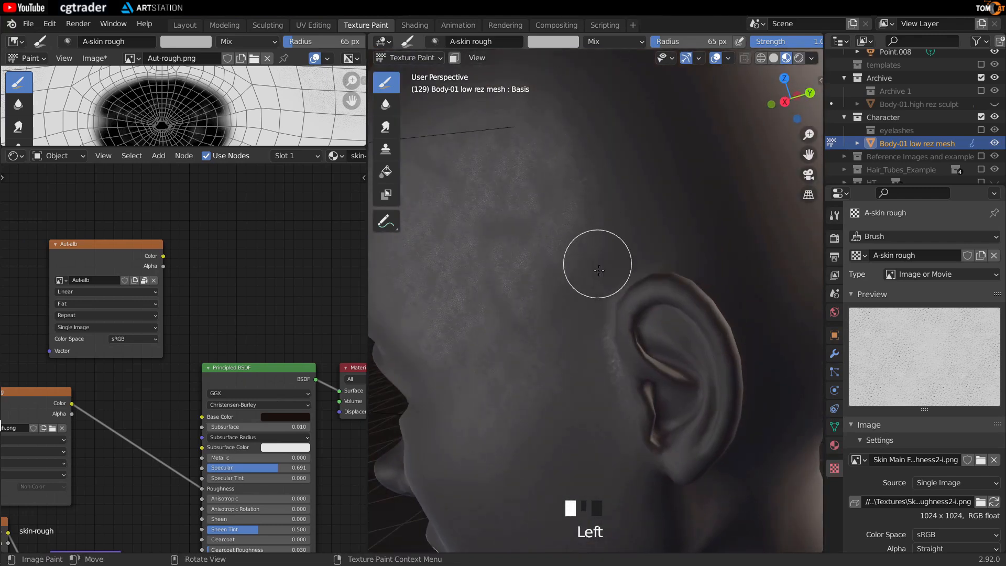
Step: Paint skin roughness from the side of the head down the cheek to the area beside the mouth
{"action": "middle_click_drag", "start_coordinate": [588, 265], "coordinate": [560, 345]}
{"action": "middle_click_drag", "start_coordinate": [585, 421], "coordinate": [593, 500]}
{"action": "left_click_drag", "start_coordinate": [494, 180], "coordinate": [474, 192]}
{"action": "mouse_move", "coordinate": [579, 367]}
{"action": "middle_mouse_down"}
{"action": "mouse_move", "coordinate": [644, 363]}
{"action": "mouse_move", "coordinate": [494, 208]}
{"action": "mouse_move", "coordinate": [576, 352]}
{"action": "middle_mouse_up"}
{"action": "left_click_drag", "start_coordinate": [576, 352], "coordinate": [531, 436]}
{"action": "middle_click_drag", "start_coordinate": [531, 437], "coordinate": [642, 367]}
{"action": "mouse_move", "coordinate": [642, 367]}
{"action": "left_mouse_down"}
{"action": "mouse_move", "coordinate": [662, 375]}
{"action": "mouse_move", "coordinate": [568, 393]}
{"action": "left_mouse_up"}
{"action": "middle_click_drag", "start_coordinate": [568, 393], "coordinate": [639, 334]}
{"action": "mouse_move", "coordinate": [640, 334]}
{"action": "left_mouse_down"}
{"action": "mouse_move", "coordinate": [669, 247]}
{"action": "mouse_move", "coordinate": [631, 362]}
{"action": "left_mouse_up"}
{"action": "middle_click_drag", "start_coordinate": [631, 362], "coordinate": [638, 221]}
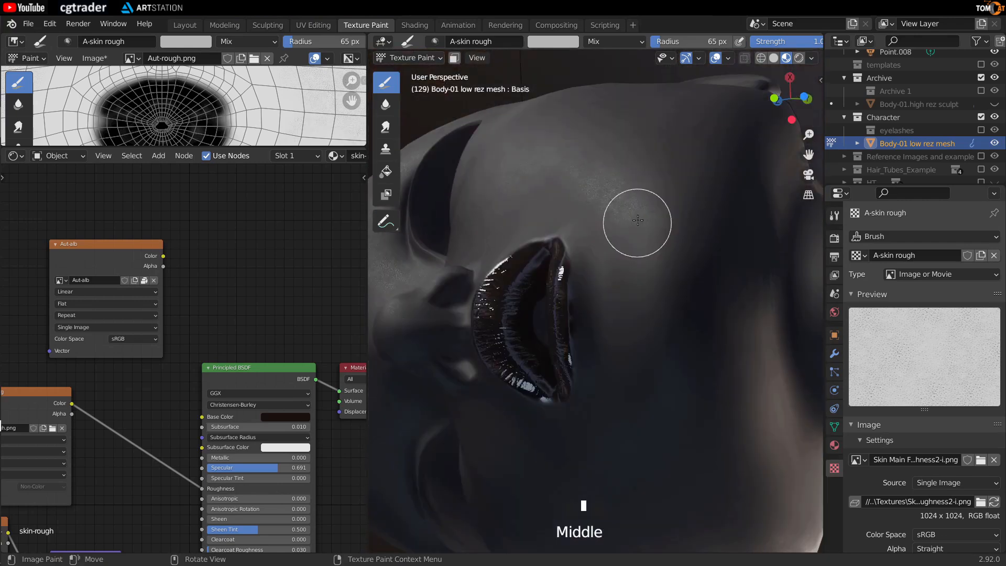
{"action": "middle_click_drag", "start_coordinate": [634, 381], "coordinate": [667, 284]}
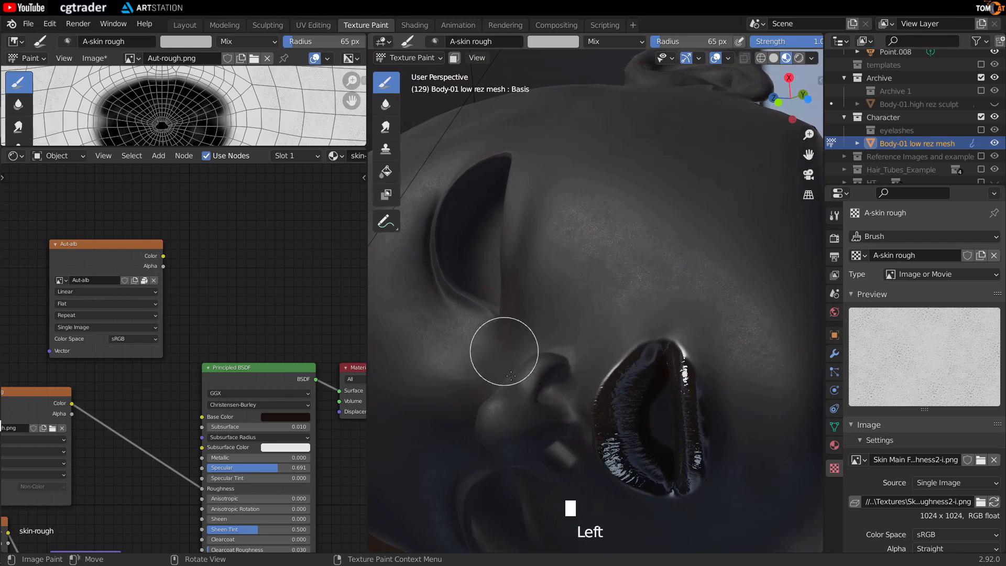
Step: Paint skin roughness on the inner cheek around the nostril and upper lip
{"action": "scroll", "coordinate": [572, 393], "scroll_direction": "up", "scroll_amount": 2}
{"action": "mouse_move", "coordinate": [572, 393]}
{"action": "middle_mouse_down"}
{"action": "mouse_move", "coordinate": [492, 254]}
{"action": "mouse_move", "coordinate": [619, 344]}
{"action": "middle_mouse_up"}
{"action": "left_click", "coordinate": [619, 343]}
{"action": "middle_click_drag", "start_coordinate": [621, 395], "coordinate": [761, 395], "text": "shift"}
{"action": "mouse_move", "coordinate": [728, 322]}
{"action": "middle_mouse_down", "text": "shift"}
{"action": "mouse_move", "coordinate": [697, 336]}
{"action": "mouse_move", "coordinate": [581, 286]}
{"action": "middle_mouse_up", "text": "shift"}
{"action": "left_click", "coordinate": [581, 286]}
{"action": "middle_click_drag", "start_coordinate": [484, 417], "coordinate": [607, 413]}
{"action": "left_click", "coordinate": [607, 412]}
{"action": "mouse_move", "coordinate": [663, 285]}
{"action": "middle_mouse_down"}
{"action": "mouse_move", "coordinate": [702, 298]}
{"action": "mouse_move", "coordinate": [726, 287]}
{"action": "mouse_move", "coordinate": [718, 280]}
{"action": "middle_mouse_up"}
{"action": "left_click", "coordinate": [714, 294]}
Step: Paint skin roughness over the nose and the adjoining area below the inner eye corner
{"action": "left_click_drag", "start_coordinate": [608, 283], "coordinate": [554, 243]}
{"action": "middle_click_drag", "start_coordinate": [554, 243], "coordinate": [619, 234]}
{"action": "mouse_move", "coordinate": [618, 233]}
{"action": "left_mouse_down"}
{"action": "mouse_move", "coordinate": [593, 224]}
{"action": "mouse_move", "coordinate": [498, 427]}
{"action": "left_mouse_up"}
{"action": "mouse_move", "coordinate": [497, 427]}
{"action": "middle_mouse_down"}
{"action": "mouse_move", "coordinate": [566, 325]}
{"action": "mouse_move", "coordinate": [592, 310]}
{"action": "middle_mouse_up"}
{"action": "left_click_drag", "start_coordinate": [628, 340], "coordinate": [661, 326]}
{"action": "mouse_move", "coordinate": [661, 326]}
{"action": "middle_mouse_down"}
{"action": "mouse_move", "coordinate": [532, 337]}
{"action": "mouse_move", "coordinate": [655, 201]}
{"action": "middle_mouse_up"}
{"action": "left_click", "coordinate": [655, 201]}
{"action": "middle_click_drag", "start_coordinate": [609, 232], "coordinate": [648, 188]}
{"action": "left_click", "coordinate": [649, 188]}
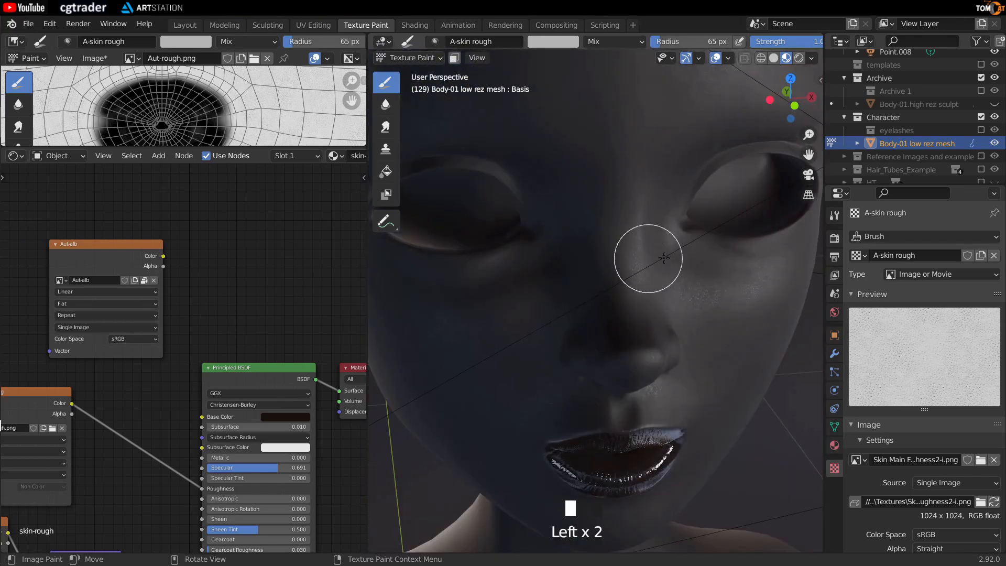
Step: Select a point on the face mesh in Edit Mode, center the view on it and return to Texture Paint
{"action": "middle_click_drag", "start_coordinate": [664, 257], "coordinate": [618, 229]}
{"action": "scroll", "coordinate": [584, 355], "scroll_direction": "up", "scroll_amount": 3}
{"action": "mouse_move", "coordinate": [583, 354]}
{"action": "middle_mouse_down"}
{"action": "mouse_move", "coordinate": [622, 306]}
{"action": "mouse_move", "coordinate": [582, 354]}
{"action": "middle_mouse_up"}
{"action": "scroll", "coordinate": [583, 354], "scroll_direction": "up", "scroll_amount": 2}
{"action": "key", "text": "Tab"}
{"action": "left_click", "coordinate": [580, 217]}
{"action": "key", "text": "KP_Decimal"}
{"action": "key", "text": "Tab"}
{"action": "scroll", "coordinate": [557, 272], "scroll_direction": "down", "scroll_amount": 3}
{"action": "mouse_move", "coordinate": [557, 272]}
{"action": "middle_mouse_down"}
{"action": "mouse_move", "coordinate": [527, 377]}
{"action": "mouse_move", "coordinate": [518, 369]}
{"action": "mouse_move", "coordinate": [588, 262]}
{"action": "mouse_move", "coordinate": [503, 267]}
{"action": "mouse_move", "coordinate": [538, 248]}
{"action": "mouse_move", "coordinate": [508, 285]}
{"action": "middle_mouse_up"}
Step: Paint skin roughness around the corner of the lips and the chin with a 112 px brush
{"action": "middle_click_drag", "start_coordinate": [698, 349], "coordinate": [639, 277]}
{"action": "left_click_drag", "start_coordinate": [705, 166], "coordinate": [732, 186]}
{"action": "left_click_drag", "start_coordinate": [666, 341], "coordinate": [654, 350]}
{"action": "middle_click_drag", "start_coordinate": [665, 335], "coordinate": [647, 317]}
{"action": "left_click_drag", "start_coordinate": [726, 251], "coordinate": [747, 293]}
{"action": "middle_click_drag", "start_coordinate": [723, 325], "coordinate": [707, 256], "text": "shift"}
{"action": "left_click_drag", "start_coordinate": [634, 377], "coordinate": [611, 415]}
{"action": "mouse_move", "coordinate": [584, 403]}
{"action": "middle_mouse_down"}
{"action": "mouse_move", "coordinate": [560, 390]}
{"action": "mouse_move", "coordinate": [663, 280]}
{"action": "middle_mouse_up"}
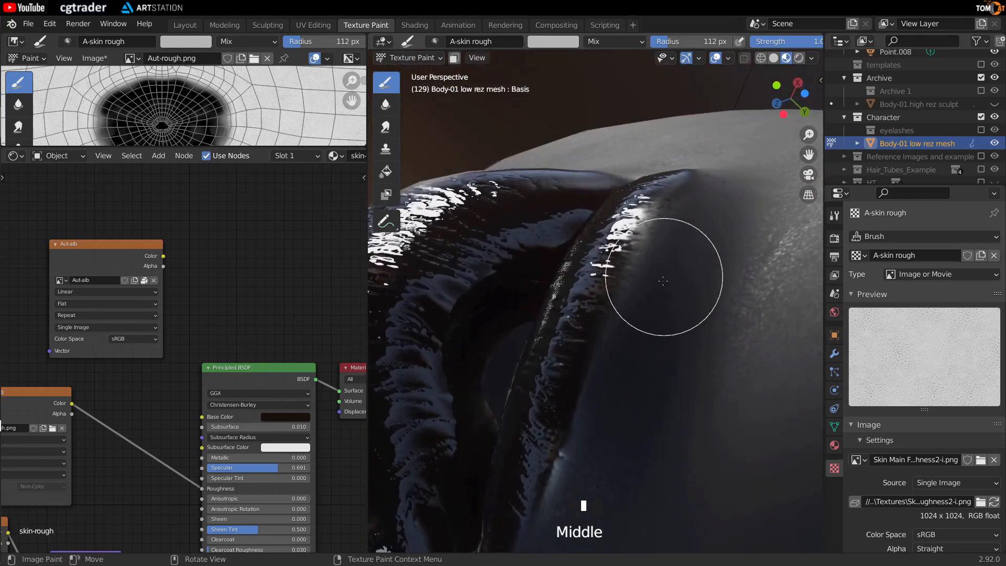
{"action": "mouse_move", "coordinate": [640, 381]}
{"action": "middle_mouse_down"}
{"action": "mouse_move", "coordinate": [528, 303]}
{"action": "mouse_move", "coordinate": [516, 314]}
{"action": "middle_mouse_up"}
{"action": "left_click", "coordinate": [527, 304]}
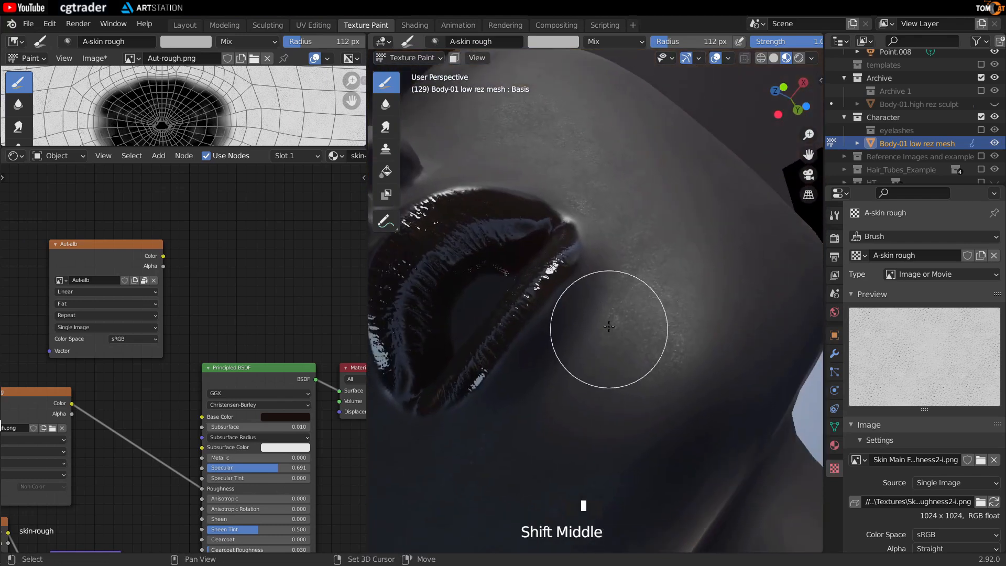
Step: Set the brush radius to 96 px and paint skin roughness over the lower cheek and jaw
{"action": "scroll", "coordinate": [455, 251], "scroll_direction": "down", "scroll_amount": 2}
{"action": "scroll", "coordinate": [622, 326], "scroll_direction": "down", "scroll_amount": 1}
{"action": "mouse_move", "coordinate": [621, 326]}
{"action": "middle_mouse_down"}
{"action": "mouse_move", "coordinate": [662, 180]}
{"action": "mouse_move", "coordinate": [620, 160]}
{"action": "middle_mouse_up"}
{"action": "scroll", "coordinate": [674, 184], "scroll_direction": "up", "scroll_amount": 2}
{"action": "scroll", "coordinate": [688, 191], "scroll_direction": "down", "scroll_amount": 2}
{"action": "key", "text": "f"}
{"action": "left_click", "coordinate": [679, 195]}
{"action": "left_click", "coordinate": [621, 161]}
{"action": "left_click", "coordinate": [696, 151]}
{"action": "mouse_move", "coordinate": [679, 247]}
{"action": "middle_mouse_down"}
{"action": "mouse_move", "coordinate": [660, 274]}
{"action": "mouse_move", "coordinate": [530, 332]}
{"action": "mouse_move", "coordinate": [532, 231]}
{"action": "mouse_move", "coordinate": [658, 205]}
{"action": "middle_mouse_up"}
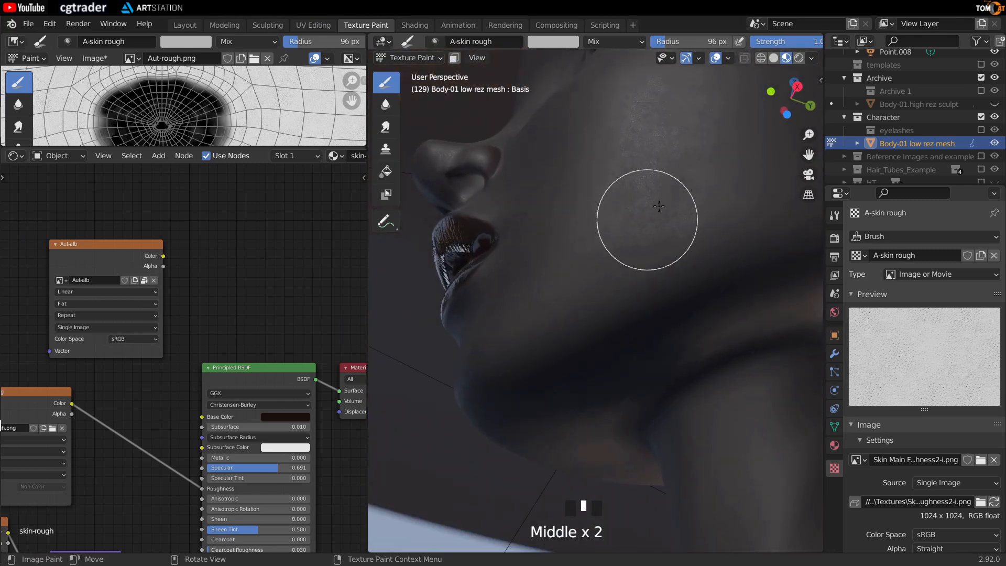
{"action": "mouse_move", "coordinate": [602, 271]}
{"action": "middle_mouse_down"}
{"action": "mouse_move", "coordinate": [602, 280]}
{"action": "mouse_move", "coordinate": [538, 200]}
{"action": "middle_mouse_up"}
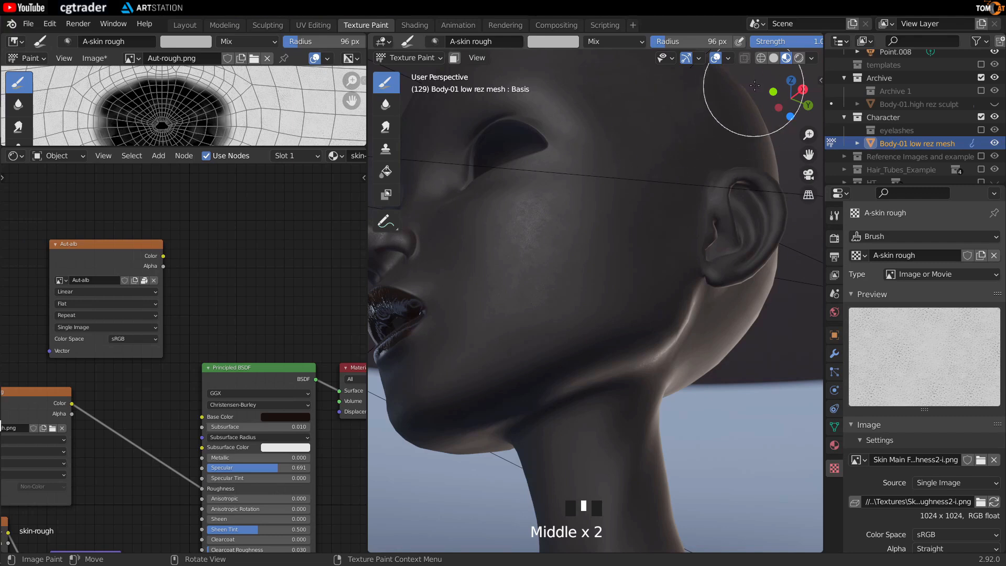
Step: Reduce the brush strength to 0.363
{"action": "middle_click_drag", "start_coordinate": [655, 39], "coordinate": [418, 40]}
{"action": "left_click_drag", "start_coordinate": [579, 46], "coordinate": [551, 41]}
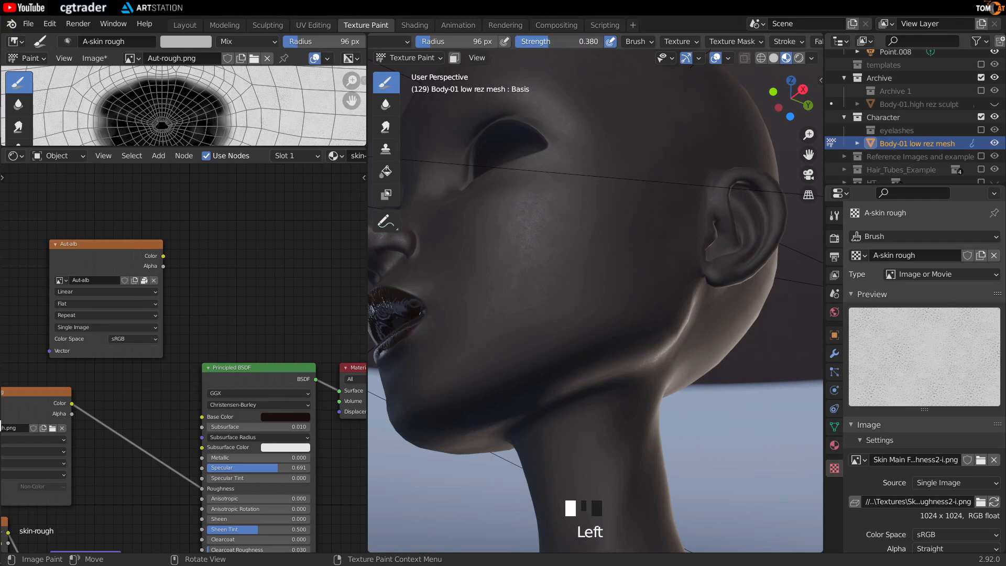
{"action": "middle_click_drag", "start_coordinate": [646, 326], "coordinate": [620, 332]}
{"action": "middle_click_drag", "start_coordinate": [623, 290], "coordinate": [602, 262]}
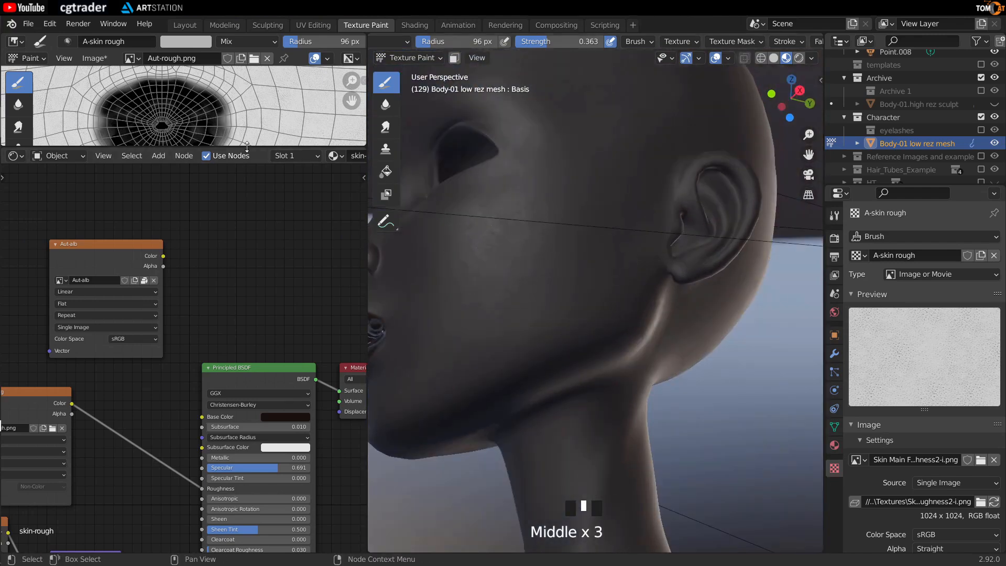
Step: Enlarge the image editor and examine the painted roughness across the face UVs in Aut-rough.png
{"action": "left_click_drag", "start_coordinate": [247, 147], "coordinate": [246, 493]}
{"action": "left_click_drag", "start_coordinate": [366, 321], "coordinate": [671, 335]}
{"action": "scroll", "coordinate": [458, 310], "scroll_direction": "down", "scroll_amount": 1}
{"action": "middle_click_drag", "start_coordinate": [370, 232], "coordinate": [375, 308]}
{"action": "middle_click_drag", "start_coordinate": [356, 271], "coordinate": [348, 380]}
{"action": "scroll", "coordinate": [270, 368], "scroll_direction": "up", "scroll_amount": 2}
{"action": "middle_click_drag", "start_coordinate": [271, 367], "coordinate": [258, 406]}
{"action": "scroll", "coordinate": [258, 407], "scroll_direction": "down", "scroll_amount": 2}
{"action": "middle_click_drag", "start_coordinate": [399, 472], "coordinate": [298, 210]}
{"action": "middle_click_drag", "start_coordinate": [225, 309], "coordinate": [348, 215]}
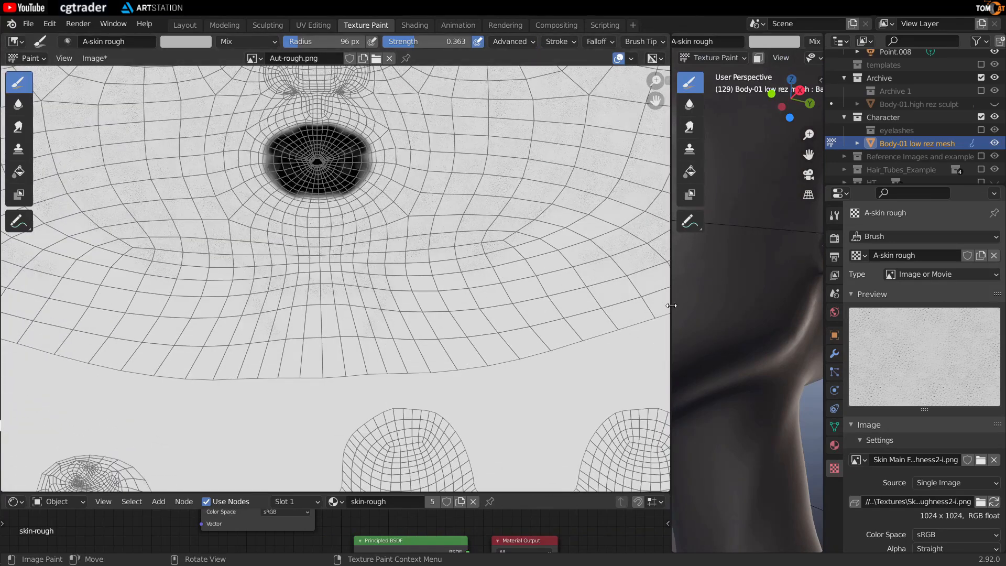
Step: Narrow the image editor in favor of the 3D view and save the Aut-rough.png image
{"action": "left_click_drag", "start_coordinate": [671, 306], "coordinate": [328, 305]}
{"action": "middle_click_drag", "start_coordinate": [434, 314], "coordinate": [497, 283]}
{"action": "left_click", "coordinate": [95, 62]}
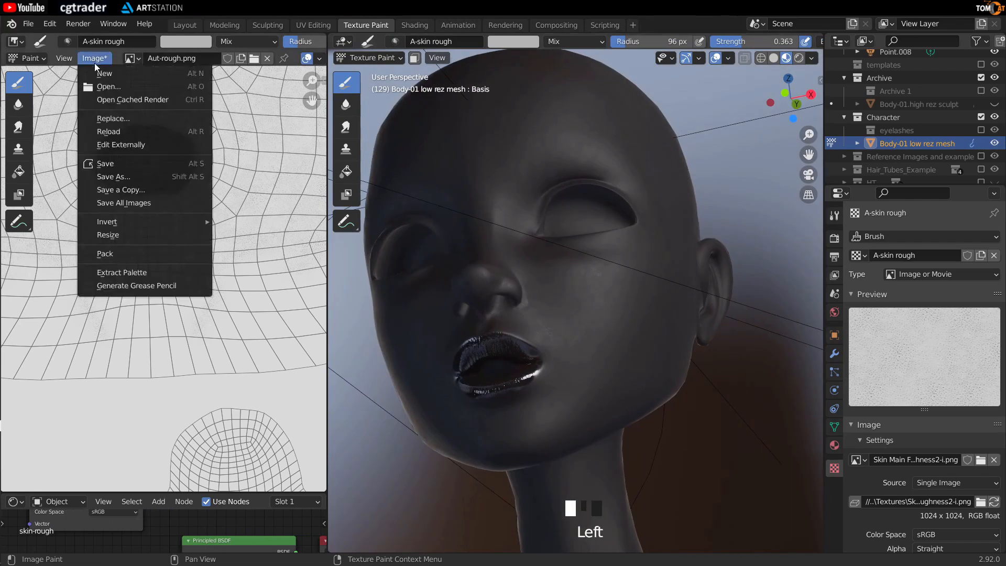
{"action": "left_click", "coordinate": [131, 160]}
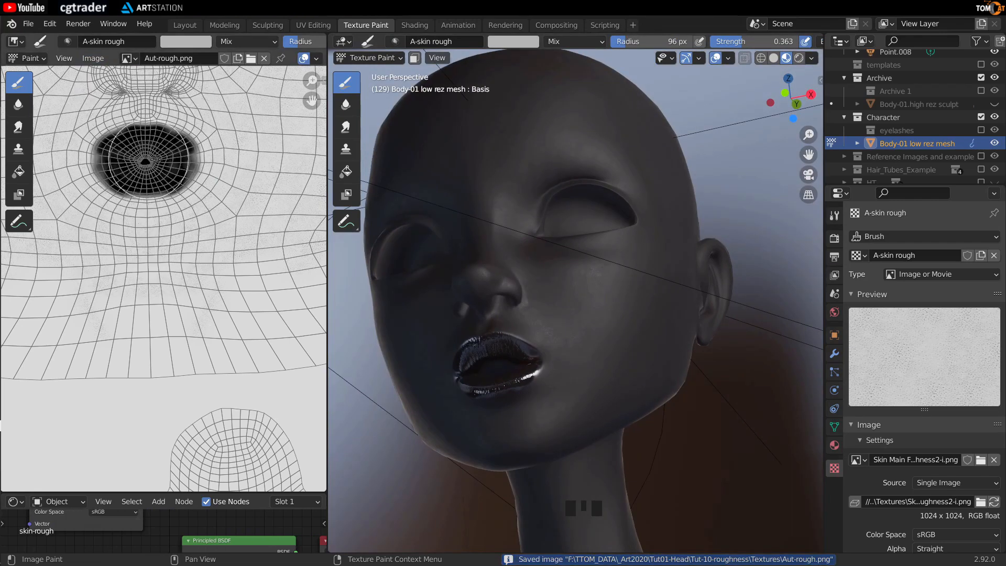
Step: Set the brush radius to 76 px and paint soft skin roughness over the jaw and neck
{"action": "mouse_move", "coordinate": [544, 450]}
{"action": "middle_mouse_down"}
{"action": "mouse_move", "coordinate": [514, 377]}
{"action": "mouse_move", "coordinate": [487, 346]}
{"action": "mouse_move", "coordinate": [600, 350]}
{"action": "mouse_move", "coordinate": [622, 373]}
{"action": "middle_mouse_up"}
{"action": "key", "text": "f"}
{"action": "left_click", "coordinate": [590, 359]}
{"action": "left_click_drag", "start_coordinate": [427, 434], "coordinate": [455, 403]}
{"action": "middle_click_drag", "start_coordinate": [503, 341], "coordinate": [516, 404]}
{"action": "middle_click_drag", "start_coordinate": [571, 336], "coordinate": [555, 383]}
{"action": "left_click_drag", "start_coordinate": [591, 358], "coordinate": [550, 366]}
{"action": "middle_click_drag", "start_coordinate": [587, 445], "coordinate": [529, 429]}
{"action": "mouse_move", "coordinate": [639, 393]}
{"action": "middle_mouse_down", "text": "shift"}
{"action": "mouse_move", "coordinate": [646, 323]}
{"action": "mouse_move", "coordinate": [587, 335]}
{"action": "middle_mouse_up", "text": "shift"}
{"action": "mouse_move", "coordinate": [597, 367]}
{"action": "left_mouse_down"}
{"action": "mouse_move", "coordinate": [595, 382]}
{"action": "mouse_move", "coordinate": [610, 341]}
{"action": "left_mouse_up"}
{"action": "middle_click_drag", "start_coordinate": [650, 294], "coordinate": [565, 272]}
{"action": "left_click_drag", "start_coordinate": [645, 207], "coordinate": [655, 214]}
Step: Paint skin roughness over the back of the neck and head behind the ear
{"action": "middle_click_drag", "start_coordinate": [564, 315], "coordinate": [539, 317]}
{"action": "left_click_drag", "start_coordinate": [626, 232], "coordinate": [633, 467]}
{"action": "middle_click_drag", "start_coordinate": [654, 320], "coordinate": [613, 301]}
{"action": "middle_click_drag", "start_coordinate": [524, 249], "coordinate": [649, 256]}
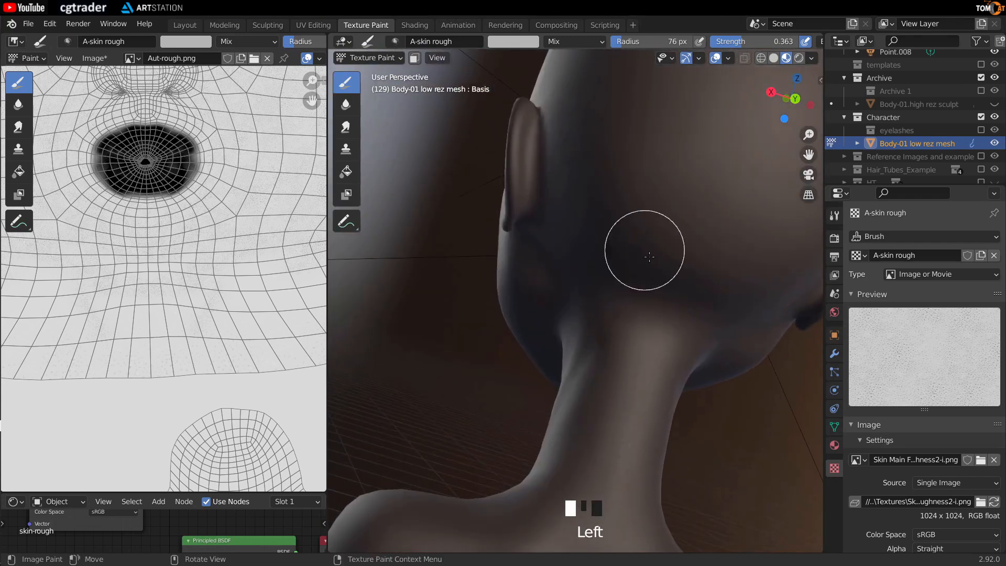
{"action": "left_click_drag", "start_coordinate": [637, 300], "coordinate": [631, 314]}
{"action": "middle_click_drag", "start_coordinate": [639, 283], "coordinate": [652, 336]}
{"action": "mouse_move", "coordinate": [696, 210]}
{"action": "left_mouse_down"}
{"action": "mouse_move", "coordinate": [705, 206]}
{"action": "mouse_move", "coordinate": [580, 238]}
{"action": "left_mouse_up"}
{"action": "mouse_move", "coordinate": [542, 325]}
{"action": "middle_mouse_down"}
{"action": "mouse_move", "coordinate": [555, 311]}
{"action": "mouse_move", "coordinate": [642, 343]}
{"action": "middle_mouse_up"}
Step: Set the brush radius to 56 px and paint skin roughness over the chest
{"action": "mouse_move", "coordinate": [603, 415]}
{"action": "middle_mouse_down", "text": "shift"}
{"action": "mouse_move", "coordinate": [635, 328]}
{"action": "mouse_move", "coordinate": [501, 319]}
{"action": "mouse_move", "coordinate": [456, 280]}
{"action": "mouse_move", "coordinate": [494, 294]}
{"action": "mouse_move", "coordinate": [583, 366]}
{"action": "mouse_move", "coordinate": [602, 317]}
{"action": "mouse_move", "coordinate": [594, 309]}
{"action": "middle_mouse_up", "text": "shift"}
{"action": "key", "text": "f"}
{"action": "left_click", "coordinate": [610, 301]}
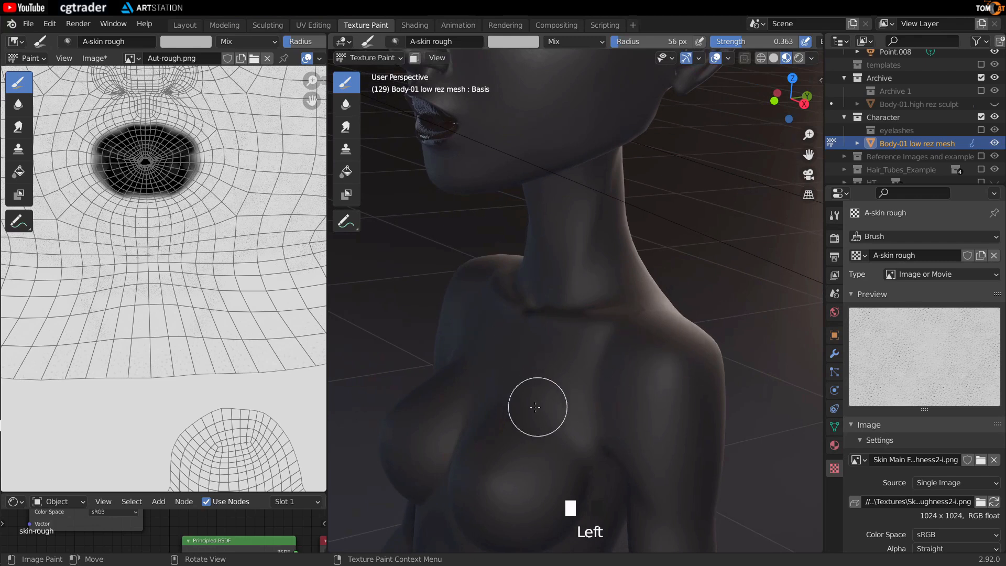
Step: Set the brush radius to 51 px and paint skin roughness over the shoulders and upper back
{"action": "middle_click_drag", "start_coordinate": [535, 407], "coordinate": [499, 351]}
{"action": "key", "text": "f"}
{"action": "left_click", "coordinate": [535, 370]}
{"action": "middle_click_drag", "start_coordinate": [677, 306], "coordinate": [638, 295]}
{"action": "middle_click_drag", "start_coordinate": [505, 419], "coordinate": [524, 218], "text": "shift"}
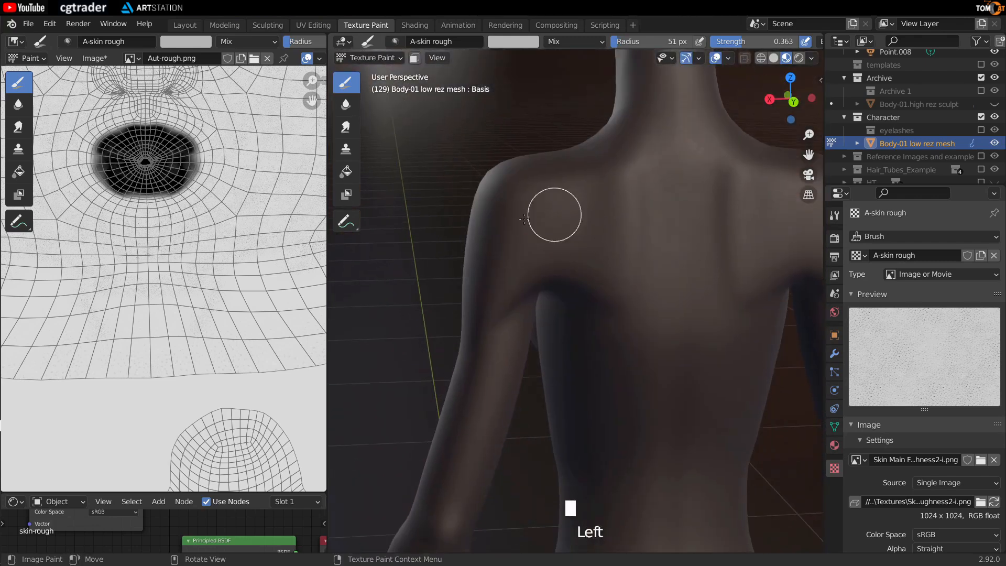
{"action": "middle_click_drag", "start_coordinate": [619, 344], "coordinate": [641, 394]}
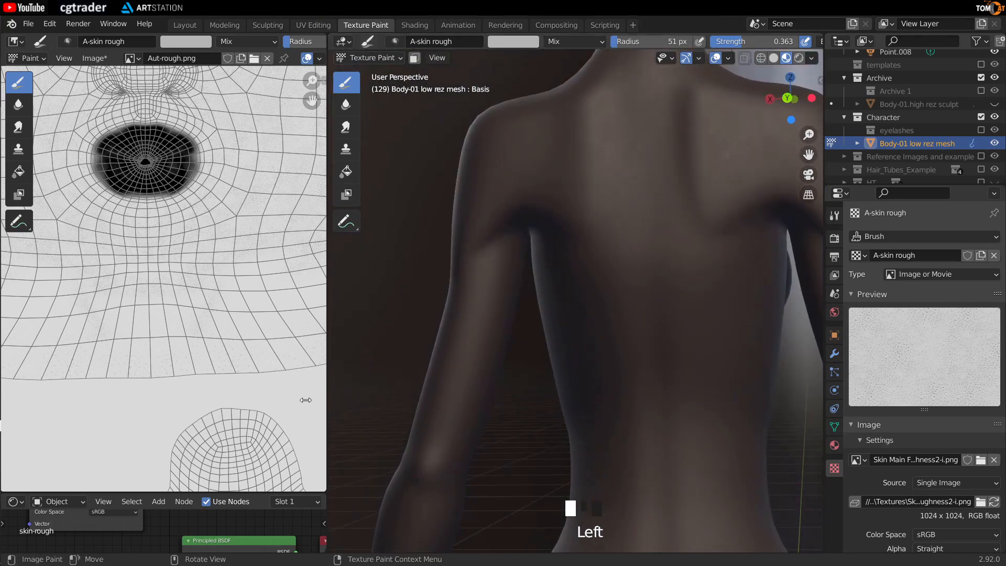
Step: Hide the UV wireframe overlay in the image editor and inspect the painted body area of the texture
{"action": "scroll", "coordinate": [305, 400], "scroll_direction": "down", "scroll_amount": 5}
{"action": "middle_click_drag", "start_coordinate": [305, 58], "coordinate": [272, 58]}
{"action": "left_click", "coordinate": [273, 59]}
{"action": "middle_click_drag", "start_coordinate": [164, 344], "coordinate": [267, 222]}
{"action": "left_click", "coordinate": [274, 58]}
{"action": "left_click", "coordinate": [275, 59]}
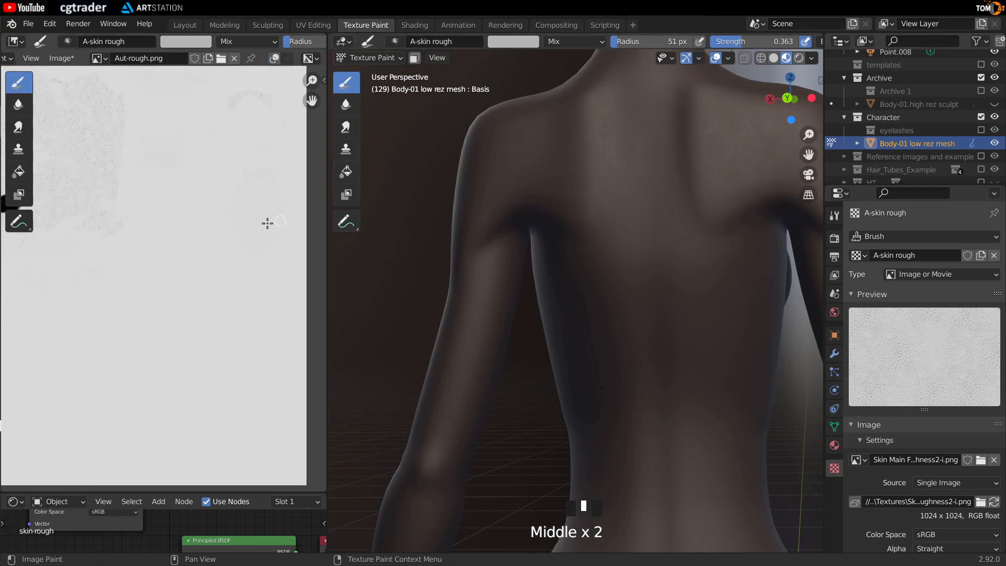
{"action": "scroll", "coordinate": [152, 282], "scroll_direction": "up", "scroll_amount": 2}
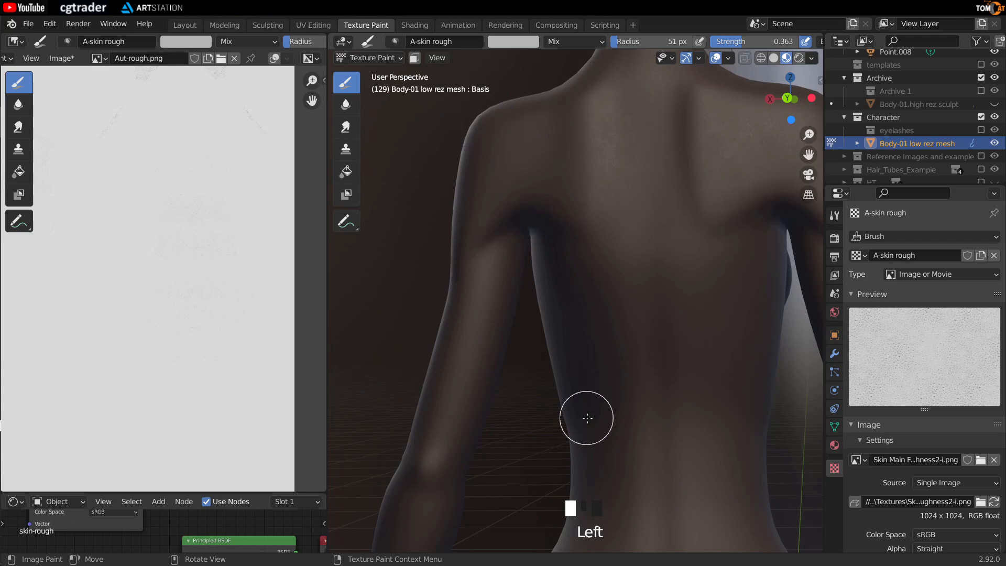
Step: Paint skin roughness over the middle and lower back
{"action": "middle_click_drag", "start_coordinate": [560, 275], "coordinate": [626, 136]}
{"action": "left_click", "coordinate": [629, 131]}
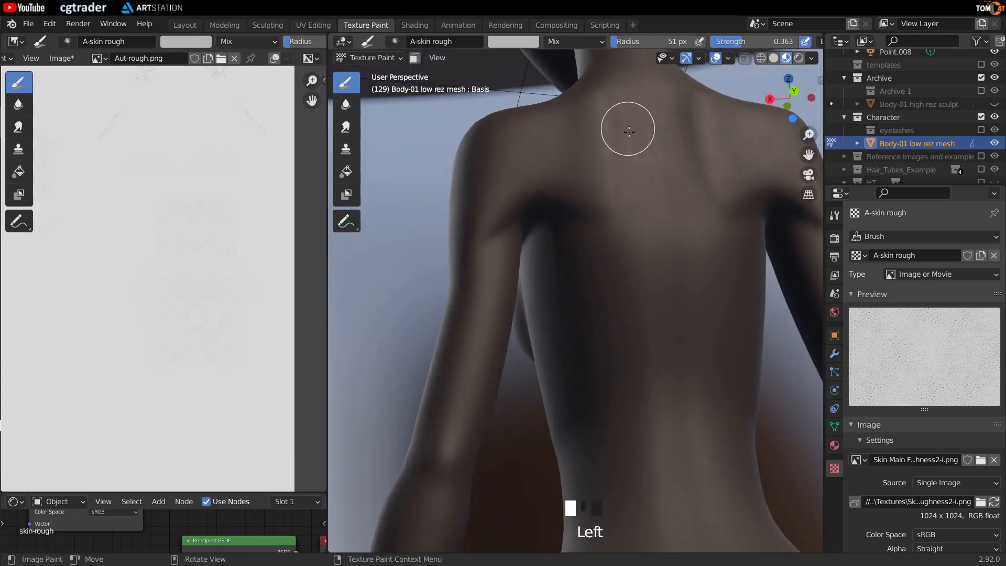
{"action": "key", "text": "f"}
{"action": "key", "text": "Escape"}
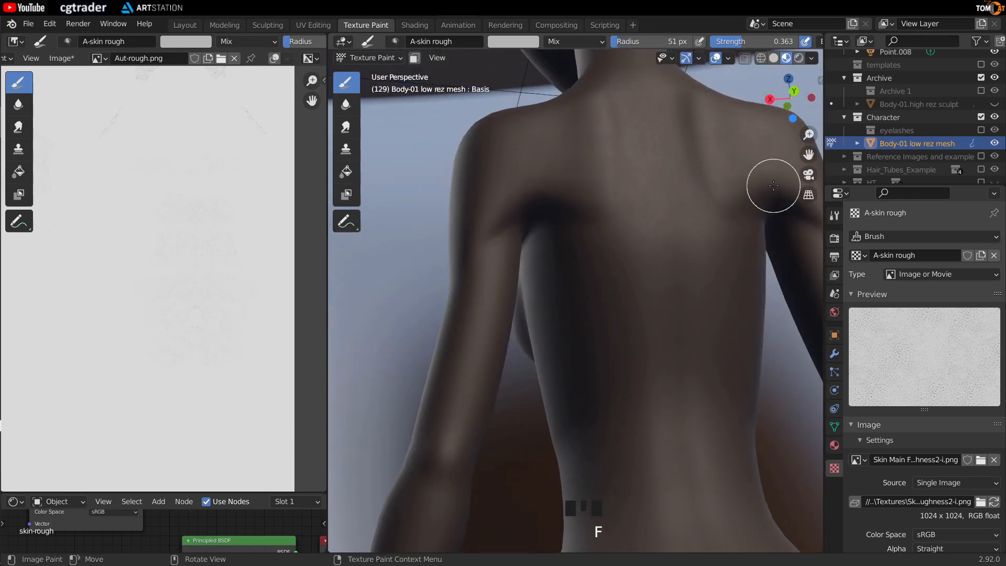
{"action": "middle_click_drag", "start_coordinate": [576, 310], "coordinate": [601, 255]}
{"action": "left_click_drag", "start_coordinate": [612, 441], "coordinate": [599, 393]}
{"action": "mouse_move", "coordinate": [600, 394]}
{"action": "middle_mouse_down"}
{"action": "mouse_move", "coordinate": [593, 439]}
{"action": "mouse_move", "coordinate": [585, 319]}
{"action": "middle_mouse_up"}
{"action": "left_click_drag", "start_coordinate": [671, 445], "coordinate": [652, 445]}
Step: Paint skin roughness over the underarm, the upper arm and the side of the back
{"action": "left_click_drag", "start_coordinate": [553, 222], "coordinate": [551, 228]}
{"action": "mouse_move", "coordinate": [551, 229]}
{"action": "middle_mouse_down", "text": "shift"}
{"action": "mouse_move", "coordinate": [620, 353]}
{"action": "mouse_move", "coordinate": [607, 246]}
{"action": "middle_mouse_up", "text": "shift"}
{"action": "left_click_drag", "start_coordinate": [548, 248], "coordinate": [543, 284]}
{"action": "middle_click_drag", "start_coordinate": [612, 134], "coordinate": [624, 288]}
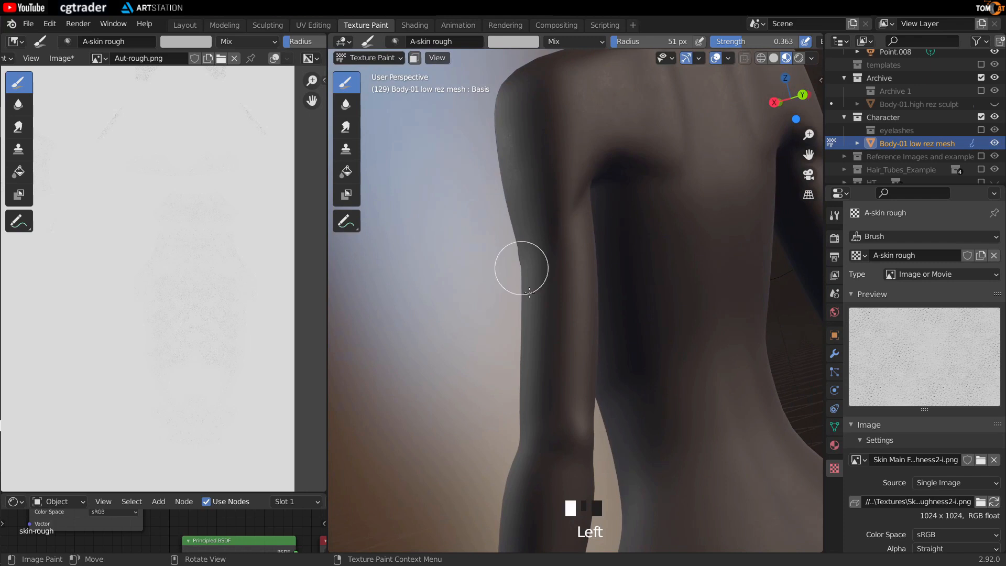
{"action": "middle_click_drag", "start_coordinate": [543, 220], "coordinate": [633, 215]}
{"action": "middle_click_drag", "start_coordinate": [607, 184], "coordinate": [681, 230]}
{"action": "left_click_drag", "start_coordinate": [694, 378], "coordinate": [593, 221]}
{"action": "mouse_move", "coordinate": [593, 221]}
{"action": "middle_mouse_down"}
{"action": "mouse_move", "coordinate": [619, 209]}
{"action": "mouse_move", "coordinate": [568, 239]}
{"action": "middle_mouse_up"}
{"action": "left_click_drag", "start_coordinate": [568, 240], "coordinate": [734, 393]}
Step: Paint skin roughness over the shoulders, the front of the chest and the side of the torso
{"action": "middle_click_drag", "start_coordinate": [655, 262], "coordinate": [469, 170]}
{"action": "left_click_drag", "start_coordinate": [469, 171], "coordinate": [516, 278]}
{"action": "middle_click_drag", "start_coordinate": [516, 278], "coordinate": [466, 230]}
{"action": "left_click_drag", "start_coordinate": [466, 231], "coordinate": [455, 348]}
{"action": "middle_click_drag", "start_coordinate": [445, 409], "coordinate": [445, 445]}
{"action": "left_click_drag", "start_coordinate": [444, 445], "coordinate": [434, 376]}
{"action": "middle_click_drag", "start_coordinate": [434, 375], "coordinate": [592, 308]}
{"action": "left_click_drag", "start_coordinate": [592, 308], "coordinate": [646, 263]}
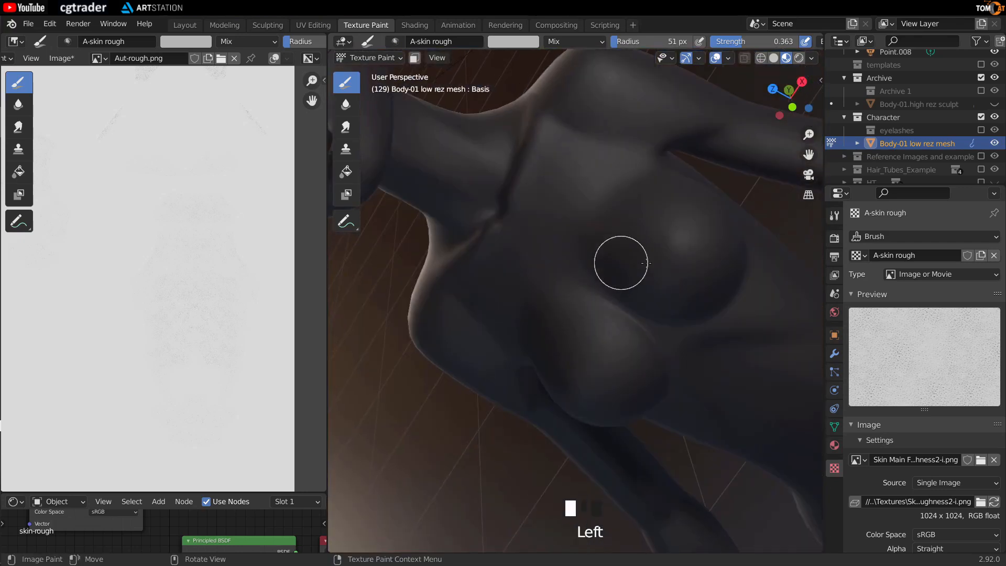
{"action": "left_click_drag", "start_coordinate": [526, 377], "coordinate": [669, 417]}
{"action": "middle_click_drag", "start_coordinate": [669, 417], "coordinate": [485, 425], "text": "shift"}
{"action": "left_click_drag", "start_coordinate": [486, 425], "coordinate": [604, 358]}
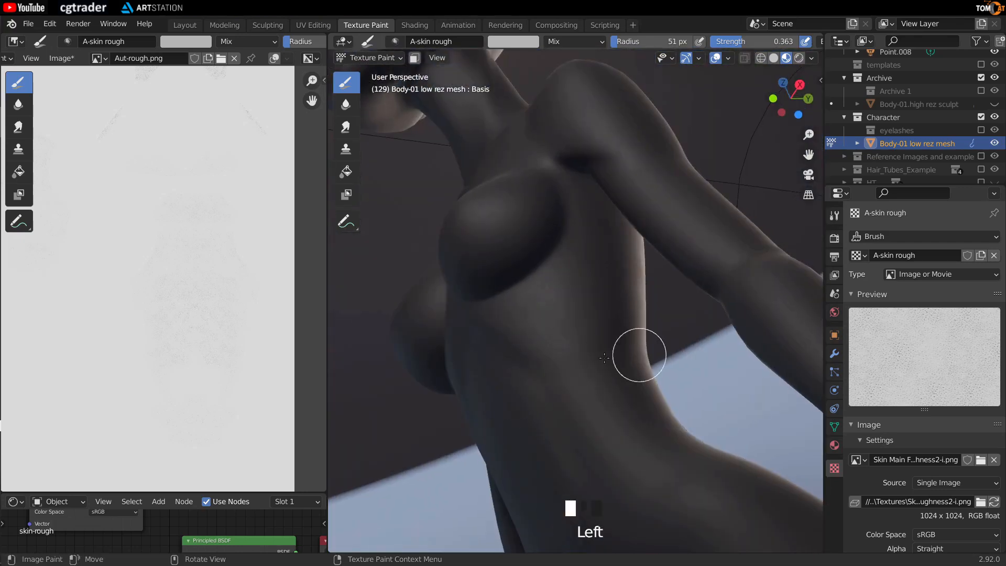
Step: Check the painted areas in the Aut-rough image, and paint skin roughness over the abdomen and front of the hips
{"action": "scroll", "coordinate": [134, 278], "scroll_direction": "down", "scroll_amount": 2}
{"action": "scroll", "coordinate": [137, 334], "scroll_direction": "up", "scroll_amount": 1}
{"action": "mouse_move", "coordinate": [137, 334]}
{"action": "middle_mouse_down"}
{"action": "mouse_move", "coordinate": [179, 351]}
{"action": "mouse_move", "coordinate": [206, 328]}
{"action": "mouse_move", "coordinate": [119, 321]}
{"action": "middle_mouse_up"}
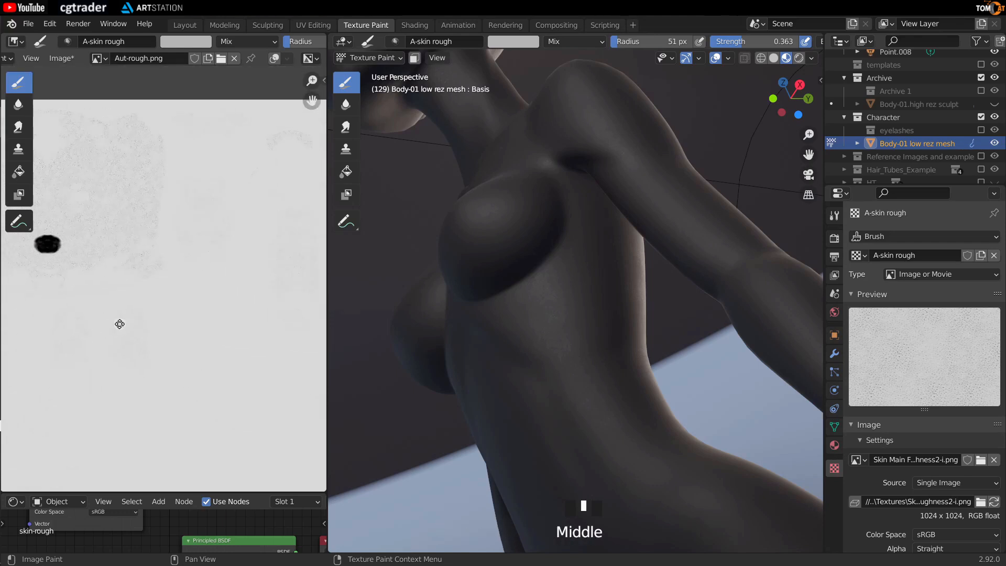
{"action": "middle_click_drag", "start_coordinate": [178, 332], "coordinate": [124, 337]}
{"action": "scroll", "coordinate": [117, 292], "scroll_direction": "up", "scroll_amount": 2}
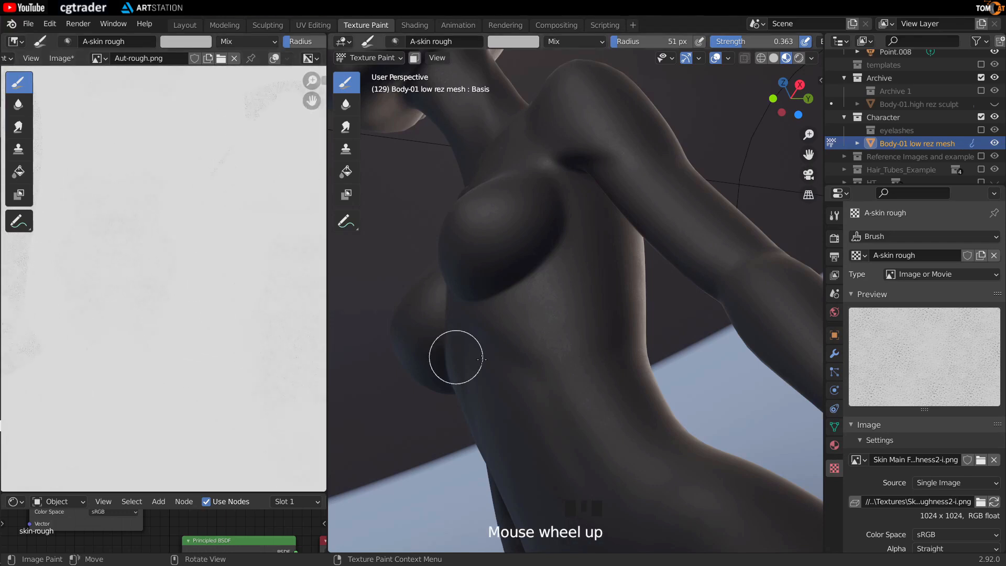
{"action": "middle_click_drag", "start_coordinate": [604, 202], "coordinate": [536, 345]}
{"action": "left_click_drag", "start_coordinate": [547, 458], "coordinate": [488, 296]}
{"action": "middle_click_drag", "start_coordinate": [488, 293], "coordinate": [571, 237]}
{"action": "mouse_move", "coordinate": [567, 237]}
{"action": "left_mouse_down"}
{"action": "mouse_move", "coordinate": [541, 247]}
{"action": "mouse_move", "coordinate": [671, 420]}
{"action": "left_mouse_up"}
{"action": "middle_click_drag", "start_coordinate": [672, 421], "coordinate": [627, 250], "text": "shift"}
{"action": "left_click_drag", "start_coordinate": [626, 251], "coordinate": [618, 307]}
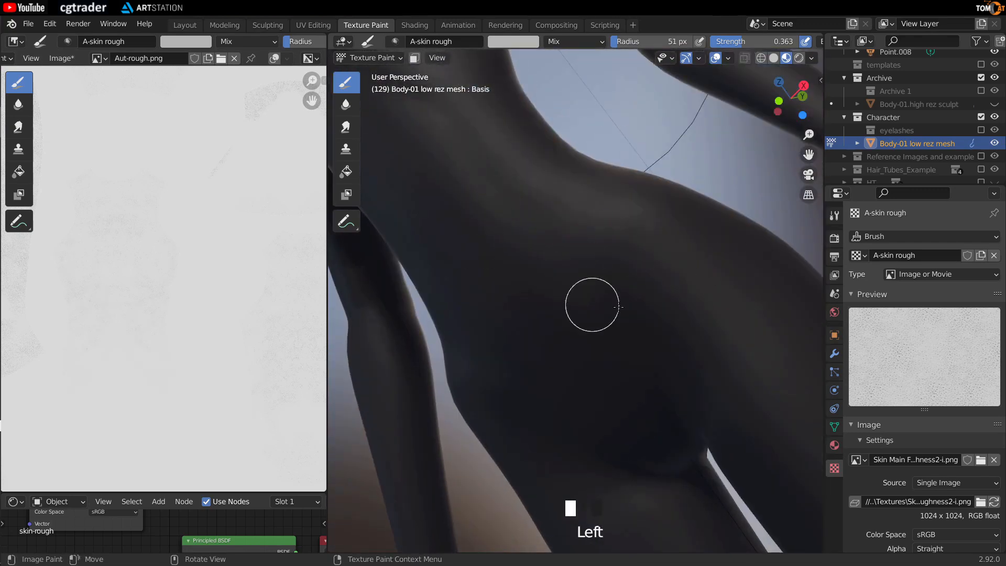
Step: Paint skin roughness over the buttocks, the outer hips and the upper thighs
{"action": "mouse_move", "coordinate": [712, 271]}
{"action": "middle_mouse_down"}
{"action": "mouse_move", "coordinate": [490, 292]}
{"action": "mouse_move", "coordinate": [624, 234]}
{"action": "mouse_move", "coordinate": [494, 331]}
{"action": "middle_mouse_up"}
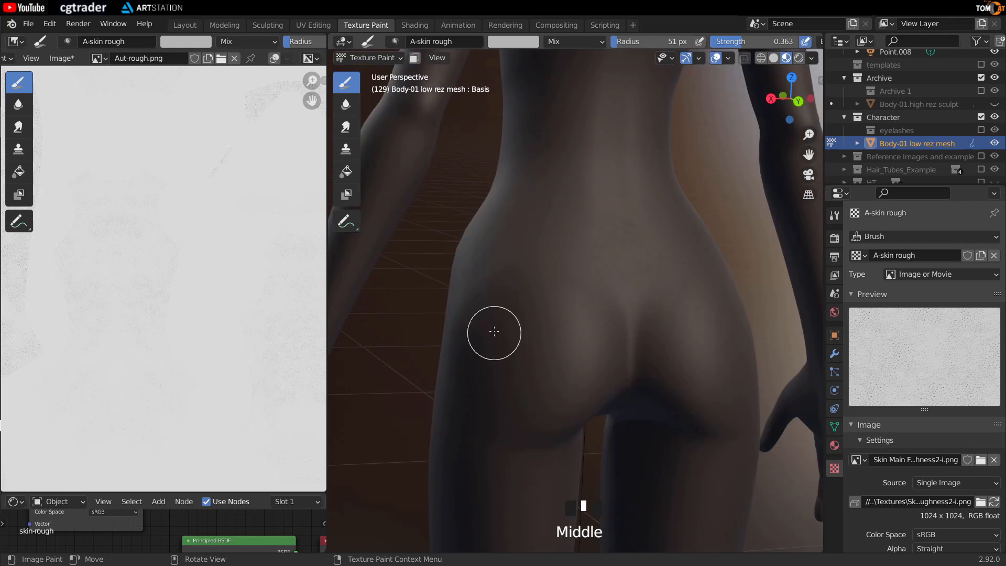
{"action": "middle_click_drag", "start_coordinate": [524, 386], "coordinate": [591, 262]}
{"action": "left_click_drag", "start_coordinate": [494, 451], "coordinate": [565, 342]}
{"action": "mouse_move", "coordinate": [565, 342]}
{"action": "middle_mouse_down"}
{"action": "mouse_move", "coordinate": [521, 270]}
{"action": "mouse_move", "coordinate": [615, 274]}
{"action": "middle_mouse_up"}
{"action": "left_click_drag", "start_coordinate": [615, 274], "coordinate": [582, 340]}
{"action": "mouse_move", "coordinate": [582, 340]}
{"action": "middle_mouse_down"}
{"action": "mouse_move", "coordinate": [558, 315]}
{"action": "mouse_move", "coordinate": [511, 298]}
{"action": "middle_mouse_up"}
{"action": "left_click_drag", "start_coordinate": [511, 299], "coordinate": [460, 429]}
{"action": "mouse_move", "coordinate": [460, 428]}
{"action": "middle_mouse_down"}
{"action": "mouse_move", "coordinate": [576, 293]}
{"action": "mouse_move", "coordinate": [635, 280]}
{"action": "middle_mouse_up"}
{"action": "left_click_drag", "start_coordinate": [636, 281], "coordinate": [606, 191]}
{"action": "mouse_move", "coordinate": [606, 190]}
{"action": "middle_mouse_down"}
{"action": "mouse_move", "coordinate": [499, 285]}
{"action": "mouse_move", "coordinate": [518, 378]}
{"action": "mouse_move", "coordinate": [609, 249]}
{"action": "middle_mouse_up"}
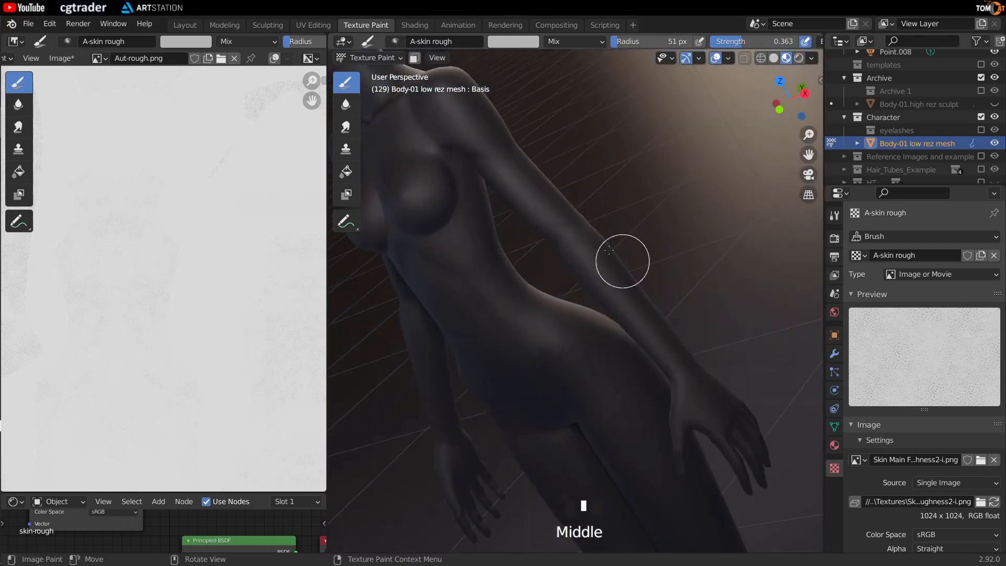
Step: Paint skin roughness along the side and back of the thighs
{"action": "left_click_drag", "start_coordinate": [656, 388], "coordinate": [689, 457]}
{"action": "mouse_move", "coordinate": [689, 456]}
{"action": "middle_mouse_down"}
{"action": "mouse_move", "coordinate": [667, 241]}
{"action": "mouse_move", "coordinate": [700, 272]}
{"action": "mouse_move", "coordinate": [598, 321]}
{"action": "middle_mouse_up"}
{"action": "left_click_drag", "start_coordinate": [671, 330], "coordinate": [588, 322]}
{"action": "middle_click_drag", "start_coordinate": [678, 291], "coordinate": [606, 324]}
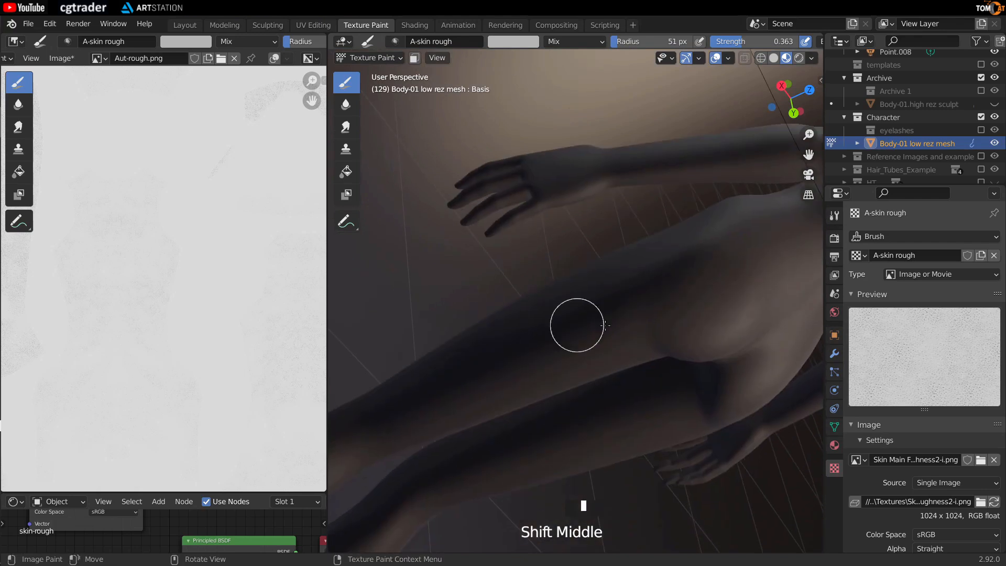
{"action": "left_click_drag", "start_coordinate": [548, 300], "coordinate": [520, 313]}
{"action": "mouse_move", "coordinate": [521, 313]}
{"action": "middle_mouse_down"}
{"action": "mouse_move", "coordinate": [592, 293]}
{"action": "mouse_move", "coordinate": [499, 424]}
{"action": "mouse_move", "coordinate": [619, 336]}
{"action": "middle_mouse_up"}
{"action": "mouse_move", "coordinate": [618, 336]}
{"action": "middle_mouse_down", "text": "shift"}
{"action": "mouse_move", "coordinate": [643, 316]}
{"action": "mouse_move", "coordinate": [434, 354]}
{"action": "middle_mouse_up", "text": "shift"}
{"action": "mouse_move", "coordinate": [433, 354]}
{"action": "left_mouse_down"}
{"action": "mouse_move", "coordinate": [593, 346]}
{"action": "mouse_move", "coordinate": [587, 335]}
{"action": "left_mouse_up"}
Step: Paint skin roughness down the legs toward the calves
{"action": "middle_click_drag", "start_coordinate": [587, 335], "coordinate": [577, 440]}
{"action": "middle_click_drag", "start_coordinate": [576, 335], "coordinate": [581, 362], "text": "shift"}
{"action": "middle_click_drag", "start_coordinate": [582, 361], "coordinate": [582, 435], "text": "shift"}
{"action": "middle_click_drag", "start_coordinate": [582, 435], "coordinate": [610, 362], "text": "shift"}
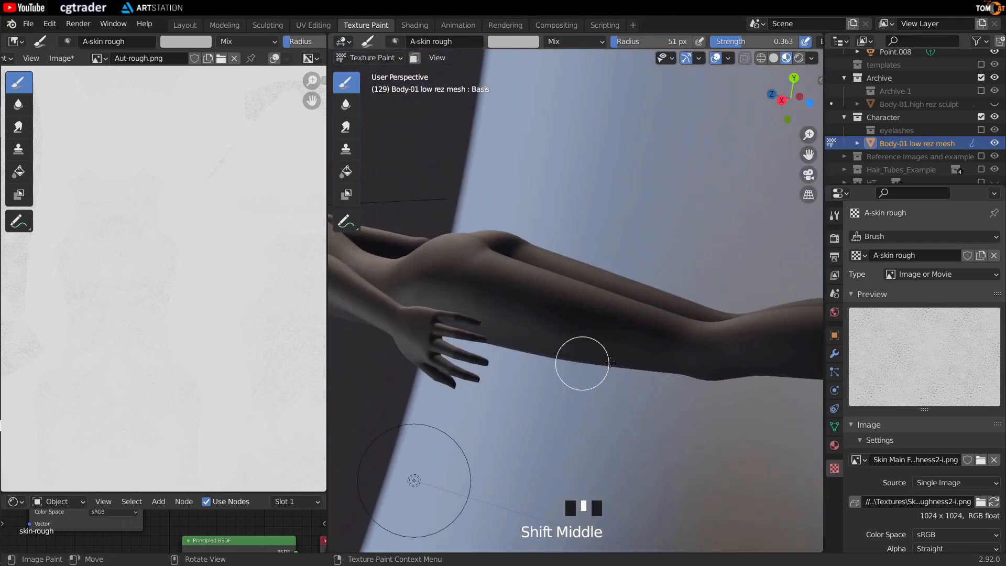
{"action": "mouse_move", "coordinate": [446, 358]}
{"action": "middle_mouse_down"}
{"action": "mouse_move", "coordinate": [631, 314]}
{"action": "mouse_move", "coordinate": [568, 367]}
{"action": "mouse_move", "coordinate": [494, 332]}
{"action": "middle_mouse_up"}
{"action": "scroll", "coordinate": [150, 301], "scroll_direction": "up", "scroll_amount": 2}
{"action": "mouse_move", "coordinate": [453, 302]}
{"action": "left_mouse_down"}
{"action": "mouse_move", "coordinate": [691, 270]}
{"action": "mouse_move", "coordinate": [761, 96]}
{"action": "left_mouse_up"}
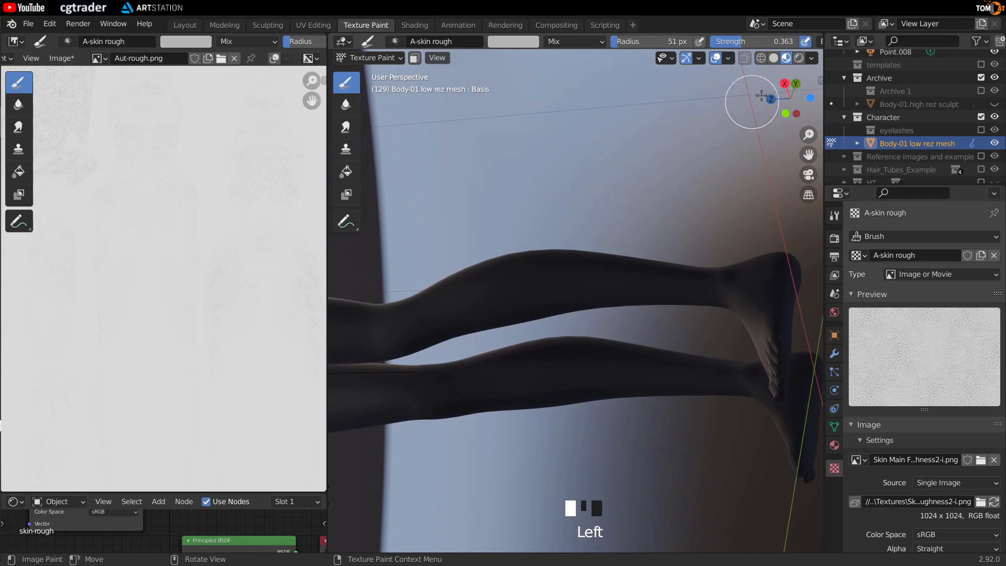
Step: Turn off Scene World lighting in the viewport shading and raise the studio light strength, keeping the same HDRI
{"action": "left_click", "coordinate": [813, 58]}
{"action": "left_click", "coordinate": [759, 136]}
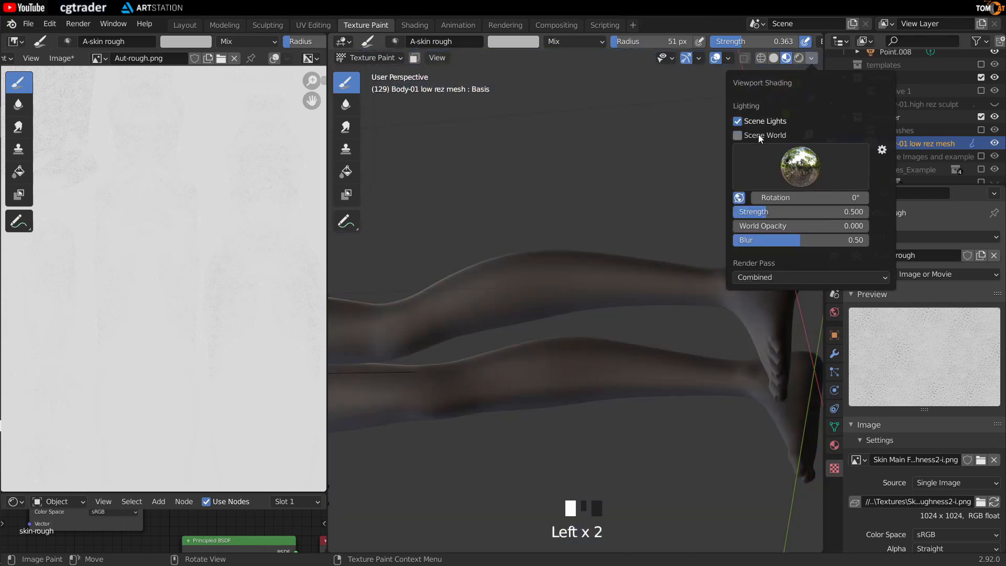
{"action": "mouse_move", "coordinate": [766, 212]}
{"action": "left_mouse_down"}
{"action": "mouse_move", "coordinate": [844, 212]}
{"action": "mouse_move", "coordinate": [834, 211]}
{"action": "left_mouse_up"}
{"action": "left_click", "coordinate": [800, 165]}
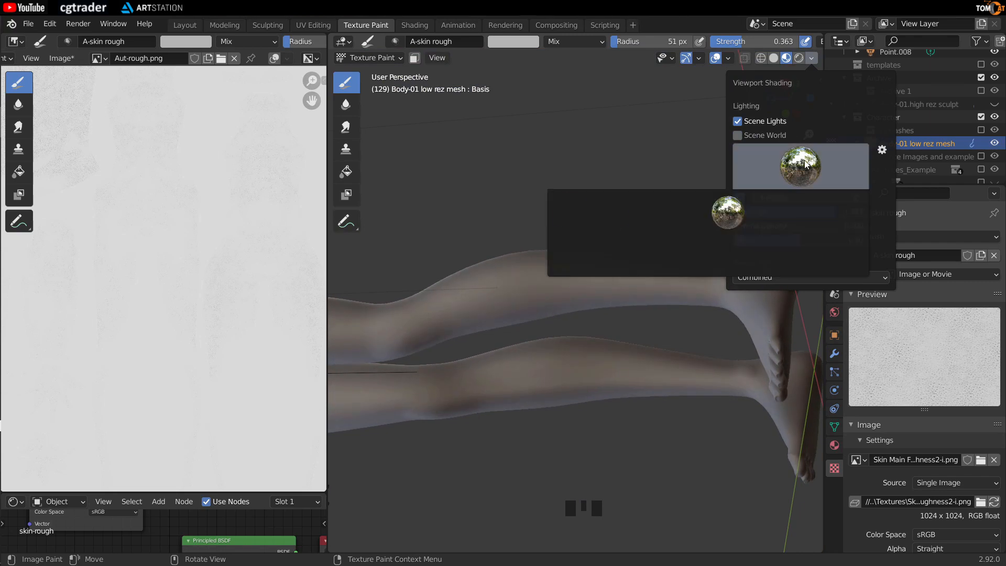
{"action": "left_click", "coordinate": [842, 219]}
Step: Paint skin roughness over the outer side and back of the lower legs
{"action": "middle_click_drag", "start_coordinate": [603, 325], "coordinate": [508, 397]}
{"action": "scroll", "coordinate": [502, 326], "scroll_direction": "up", "scroll_amount": 3}
{"action": "scroll", "coordinate": [487, 278], "scroll_direction": "down", "scroll_amount": 2}
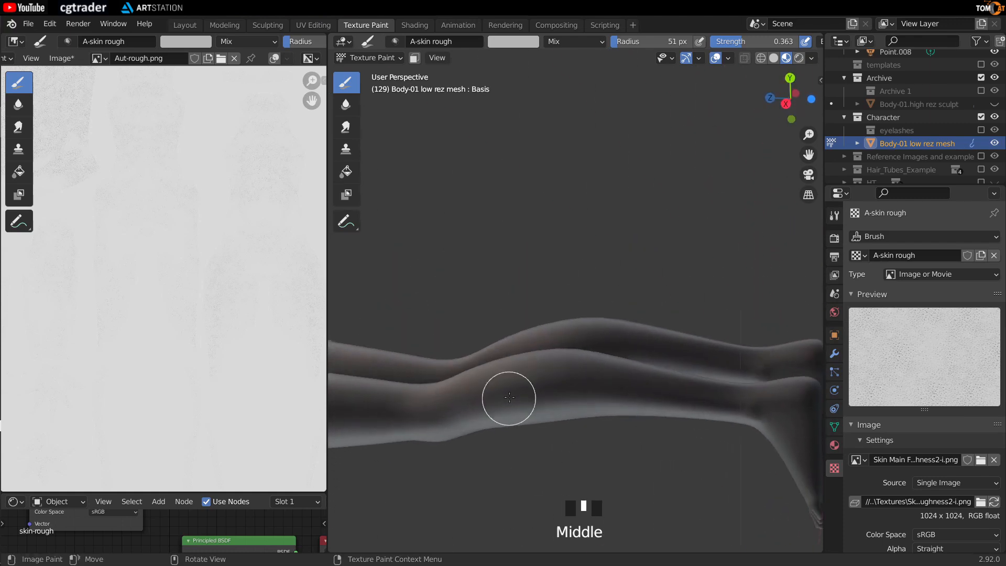
{"action": "middle_click_drag", "start_coordinate": [680, 394], "coordinate": [742, 321]}
{"action": "left_click_drag", "start_coordinate": [661, 356], "coordinate": [618, 343]}
{"action": "middle_click_drag", "start_coordinate": [618, 343], "coordinate": [645, 272]}
{"action": "middle_click_drag", "start_coordinate": [645, 273], "coordinate": [631, 296], "text": "shift"}
{"action": "left_click_drag", "start_coordinate": [646, 252], "coordinate": [514, 330]}
{"action": "middle_click_drag", "start_coordinate": [514, 330], "coordinate": [682, 236]}
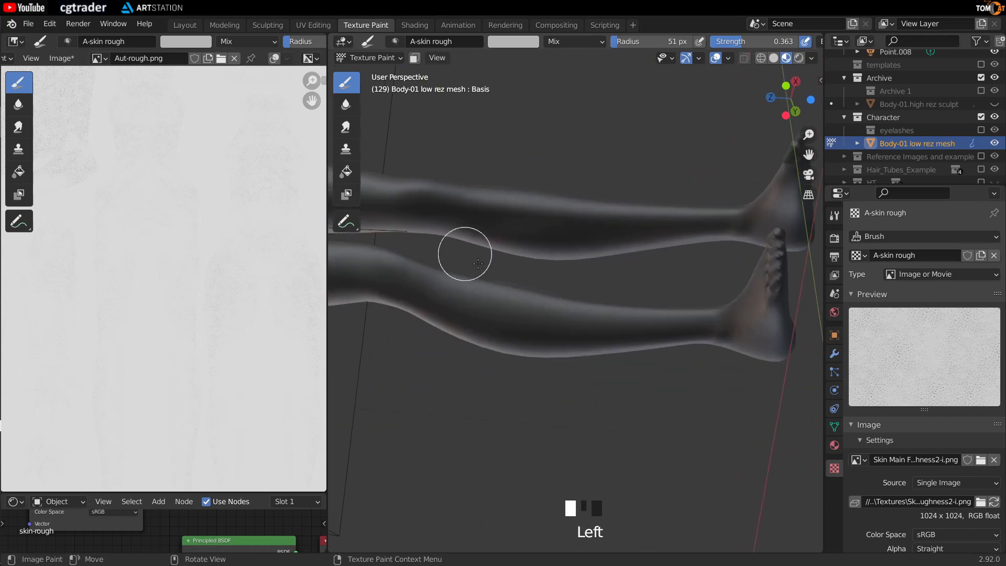
Step: Paint skin roughness over the knees and shins
{"action": "mouse_move", "coordinate": [422, 209]}
{"action": "middle_mouse_down"}
{"action": "mouse_move", "coordinate": [519, 519]}
{"action": "mouse_move", "coordinate": [606, 325]}
{"action": "mouse_move", "coordinate": [647, 280]}
{"action": "mouse_move", "coordinate": [540, 330]}
{"action": "middle_mouse_up"}
{"action": "mouse_move", "coordinate": [532, 329]}
{"action": "left_mouse_down"}
{"action": "mouse_move", "coordinate": [480, 315]}
{"action": "mouse_move", "coordinate": [609, 310]}
{"action": "left_mouse_up"}
{"action": "middle_click_drag", "start_coordinate": [609, 310], "coordinate": [470, 372]}
{"action": "left_click_drag", "start_coordinate": [470, 373], "coordinate": [598, 351]}
{"action": "mouse_move", "coordinate": [597, 351]}
{"action": "middle_mouse_down"}
{"action": "mouse_move", "coordinate": [529, 378]}
{"action": "mouse_move", "coordinate": [546, 352]}
{"action": "middle_mouse_up"}
Step: Paint skin roughness up the legs from the calves to the backs of the thighs
{"action": "left_click_drag", "start_coordinate": [719, 126], "coordinate": [732, 124]}
{"action": "middle_click_drag", "start_coordinate": [733, 124], "coordinate": [585, 281], "text": "shift"}
{"action": "mouse_move", "coordinate": [584, 280]}
{"action": "left_mouse_down"}
{"action": "mouse_move", "coordinate": [596, 300]}
{"action": "mouse_move", "coordinate": [731, 140]}
{"action": "left_mouse_up"}
{"action": "middle_click_drag", "start_coordinate": [731, 140], "coordinate": [606, 263], "text": "shift"}
{"action": "mouse_move", "coordinate": [605, 264]}
{"action": "left_mouse_down"}
{"action": "mouse_move", "coordinate": [640, 215]}
{"action": "mouse_move", "coordinate": [567, 234]}
{"action": "left_mouse_up"}
{"action": "mouse_move", "coordinate": [567, 236]}
{"action": "middle_mouse_down"}
{"action": "mouse_move", "coordinate": [485, 235]}
{"action": "mouse_move", "coordinate": [595, 315]}
{"action": "middle_mouse_up"}
{"action": "left_click_drag", "start_coordinate": [595, 314], "coordinate": [629, 335]}
{"action": "middle_click_drag", "start_coordinate": [629, 335], "coordinate": [688, 230], "text": "shift"}
{"action": "scroll", "coordinate": [688, 229], "scroll_direction": "down", "scroll_amount": 2}
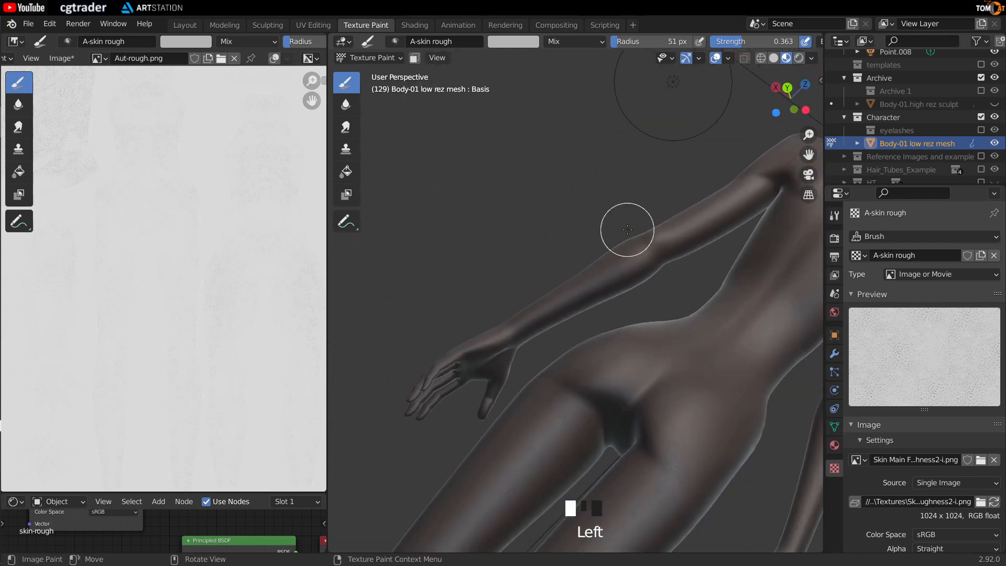
Step: Set the brush radius to 79 px and examine the painted body and face areas of the Aut-rough image
{"action": "scroll", "coordinate": [627, 229], "scroll_direction": "down", "scroll_amount": 2}
{"action": "scroll", "coordinate": [173, 298], "scroll_direction": "up", "scroll_amount": 2}
{"action": "middle_click_drag", "start_coordinate": [193, 302], "coordinate": [148, 319]}
{"action": "key", "text": "f"}
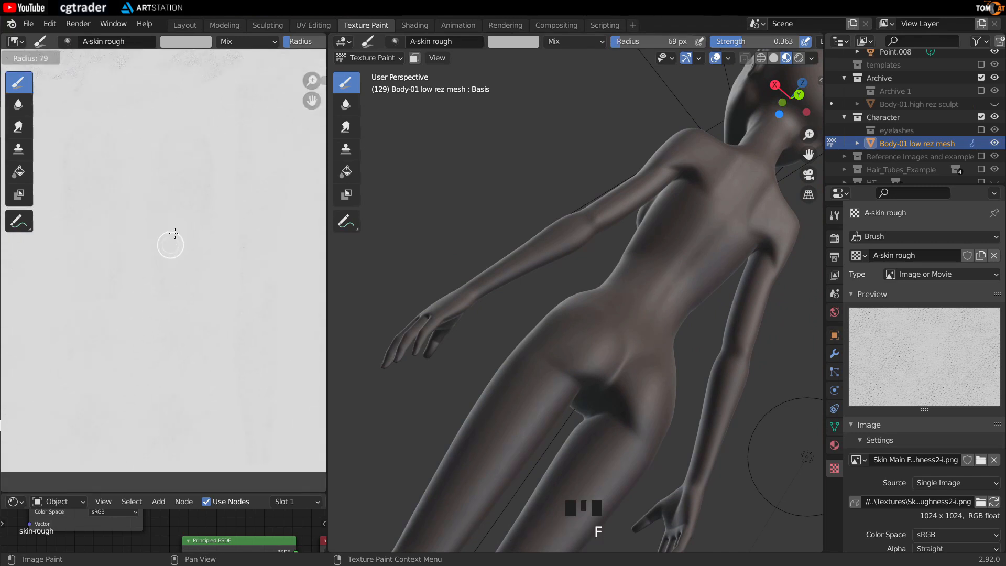
{"action": "scroll", "coordinate": [135, 316], "scroll_direction": "up", "scroll_amount": 1}
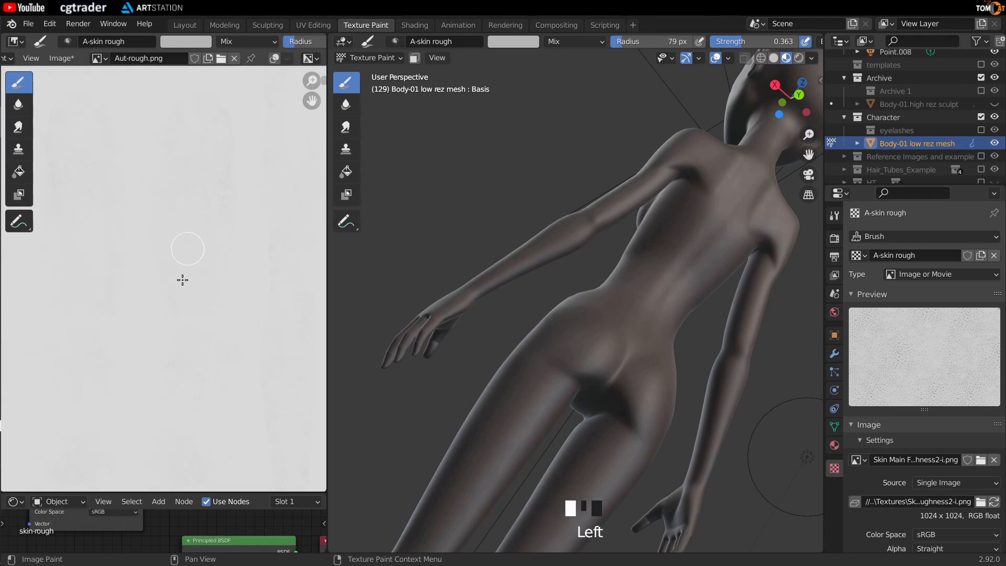
{"action": "middle_click_drag", "start_coordinate": [180, 265], "coordinate": [190, 371]}
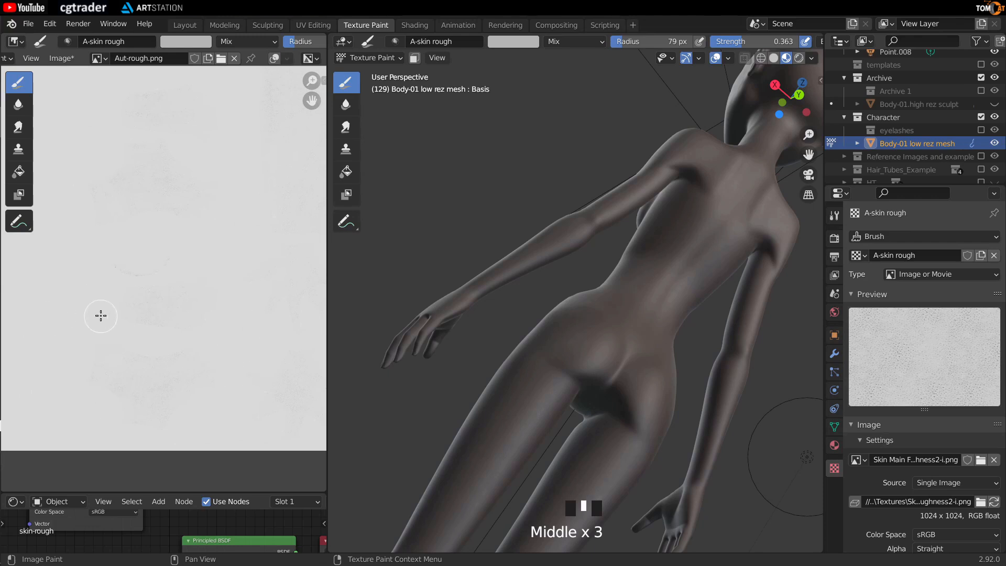
{"action": "middle_click_drag", "start_coordinate": [100, 316], "coordinate": [144, 348]}
{"action": "scroll", "coordinate": [138, 341], "scroll_direction": "down", "scroll_amount": 2}
{"action": "middle_click_drag", "start_coordinate": [180, 232], "coordinate": [141, 304]}
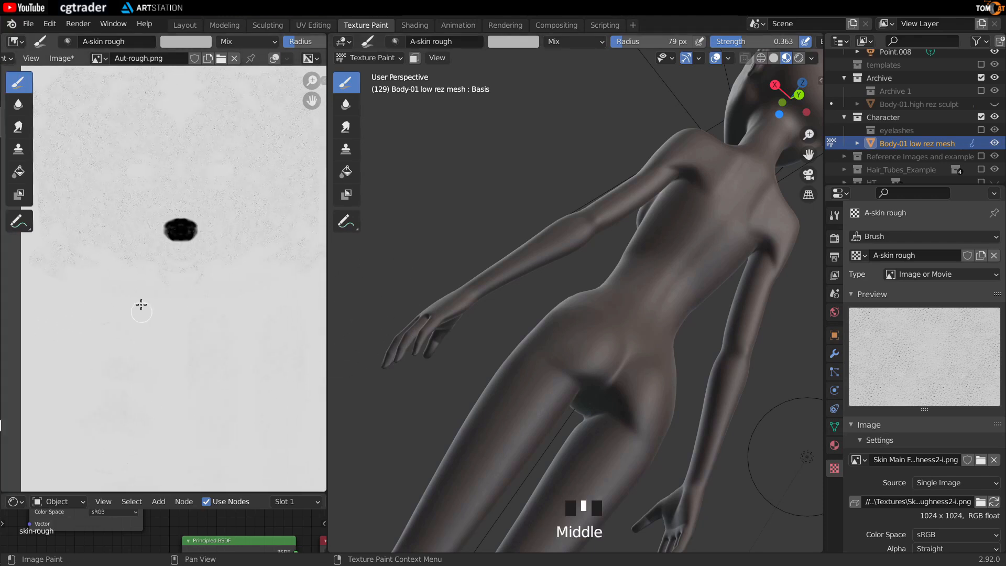
Step: Set the brush radius to 58 px and paint skin roughness on the upper neck below the chin
{"action": "middle_click_drag", "start_coordinate": [541, 227], "coordinate": [449, 366]}
{"action": "scroll", "coordinate": [498, 276], "scroll_direction": "up", "scroll_amount": 3}
{"action": "scroll", "coordinate": [566, 254], "scroll_direction": "up", "scroll_amount": 2}
{"action": "key", "text": "Tab"}
{"action": "key", "text": "KP_Decimal"}
{"action": "key", "text": "Tab"}
{"action": "middle_click_drag", "start_coordinate": [408, 299], "coordinate": [689, 321]}
{"action": "scroll", "coordinate": [681, 309], "scroll_direction": "down", "scroll_amount": 2}
{"action": "scroll", "coordinate": [676, 301], "scroll_direction": "up", "scroll_amount": 2}
{"action": "key", "text": "f"}
{"action": "left_click", "coordinate": [554, 308]}
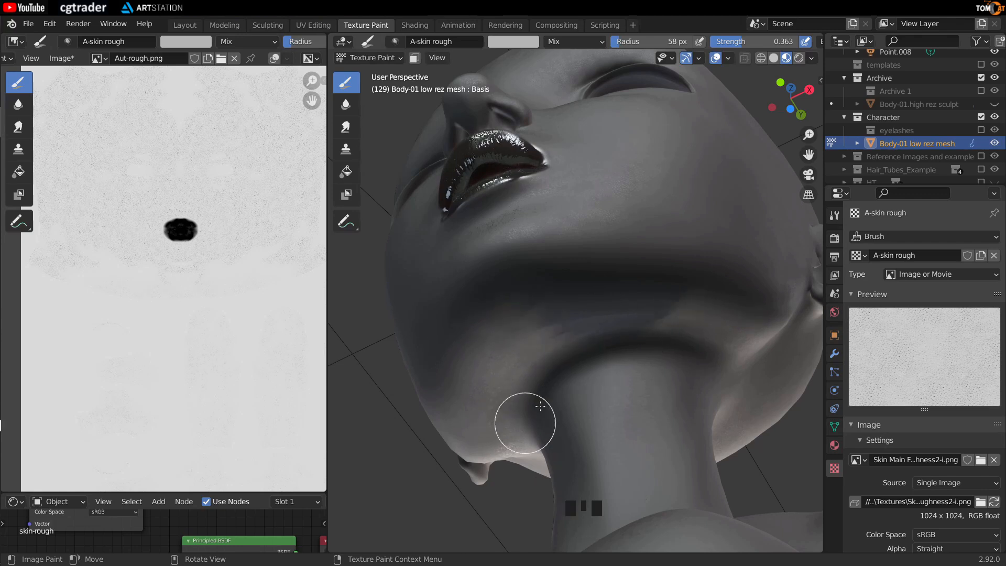
{"action": "middle_click_drag", "start_coordinate": [541, 406], "coordinate": [608, 386]}
{"action": "left_click_drag", "start_coordinate": [608, 374], "coordinate": [614, 376]}
Step: Paint skin roughness along the underside of the chin and jaw
{"action": "middle_click_drag", "start_coordinate": [622, 421], "coordinate": [135, 319]}
{"action": "left_click_drag", "start_coordinate": [455, 281], "coordinate": [499, 296]}
{"action": "mouse_move", "coordinate": [462, 270]}
{"action": "middle_mouse_down"}
{"action": "mouse_move", "coordinate": [419, 273]}
{"action": "mouse_move", "coordinate": [450, 220]}
{"action": "mouse_move", "coordinate": [446, 293]}
{"action": "middle_mouse_up"}
{"action": "mouse_move", "coordinate": [446, 294]}
{"action": "middle_mouse_down", "text": "shift"}
{"action": "mouse_move", "coordinate": [472, 335]}
{"action": "mouse_move", "coordinate": [500, 295]}
{"action": "middle_mouse_up", "text": "shift"}
{"action": "left_click_drag", "start_coordinate": [500, 295], "coordinate": [539, 278]}
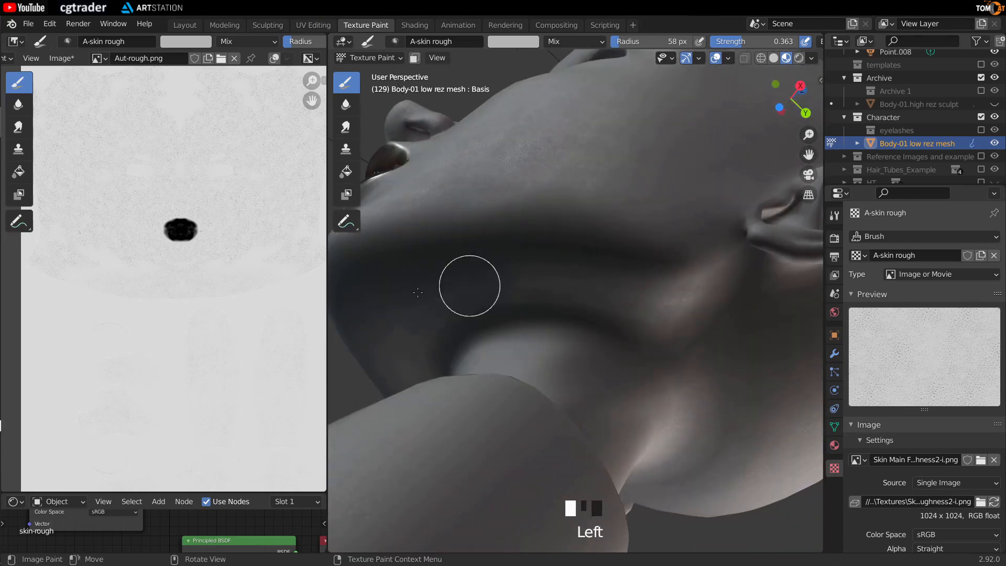
{"action": "left_click_drag", "start_coordinate": [417, 293], "coordinate": [414, 294]}
{"action": "middle_click_drag", "start_coordinate": [450, 293], "coordinate": [524, 251]}
Step: Paint skin roughness behind the ear, on the back of the neck and across the cheek
{"action": "left_click_drag", "start_coordinate": [676, 246], "coordinate": [680, 229]}
{"action": "middle_click_drag", "start_coordinate": [681, 231], "coordinate": [530, 210]}
{"action": "left_click_drag", "start_coordinate": [623, 152], "coordinate": [615, 168]}
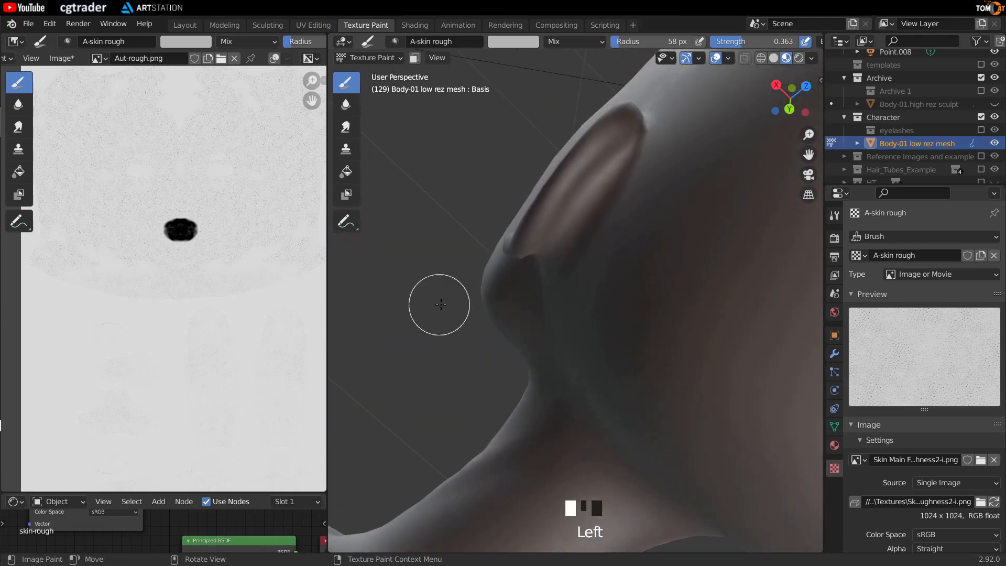
{"action": "middle_click_drag", "start_coordinate": [441, 304], "coordinate": [623, 262]}
{"action": "left_click_drag", "start_coordinate": [726, 249], "coordinate": [734, 239]}
{"action": "middle_click_drag", "start_coordinate": [681, 251], "coordinate": [723, 209]}
{"action": "mouse_move", "coordinate": [723, 210]}
{"action": "middle_mouse_down", "text": "shift"}
{"action": "mouse_move", "coordinate": [770, 210]}
{"action": "mouse_move", "coordinate": [711, 198]}
{"action": "middle_mouse_up", "text": "shift"}
{"action": "left_click_drag", "start_coordinate": [711, 198], "coordinate": [471, 267]}
{"action": "middle_click_drag", "start_coordinate": [471, 267], "coordinate": [587, 231]}
{"action": "left_click_drag", "start_coordinate": [555, 162], "coordinate": [543, 208]}
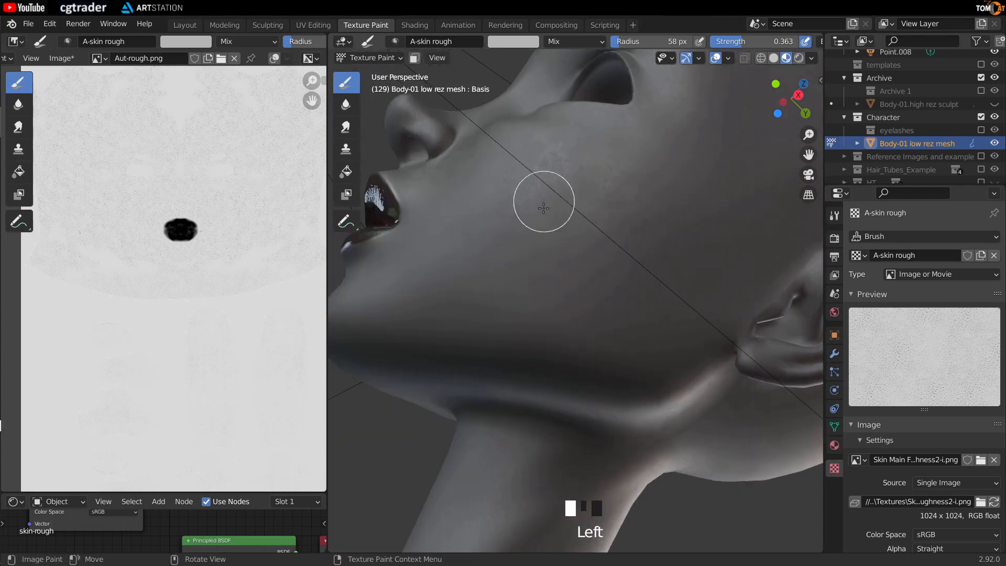
Step: Paint skin roughness over the top of the head and check the face in the viewport
{"action": "scroll", "coordinate": [543, 208], "scroll_direction": "down", "scroll_amount": 2}
{"action": "middle_click_drag", "start_coordinate": [438, 299], "coordinate": [514, 262]}
{"action": "scroll", "coordinate": [485, 242], "scroll_direction": "down", "scroll_amount": 2}
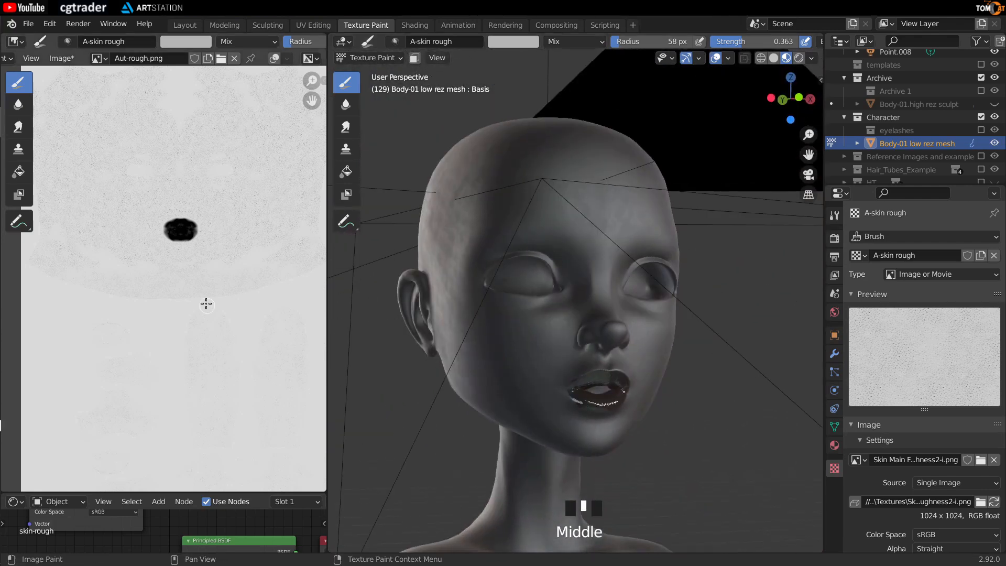
{"action": "middle_click_drag", "start_coordinate": [206, 304], "coordinate": [137, 352]}
{"action": "middle_click_drag", "start_coordinate": [588, 274], "coordinate": [647, 232]}
{"action": "left_click", "coordinate": [572, 170]}
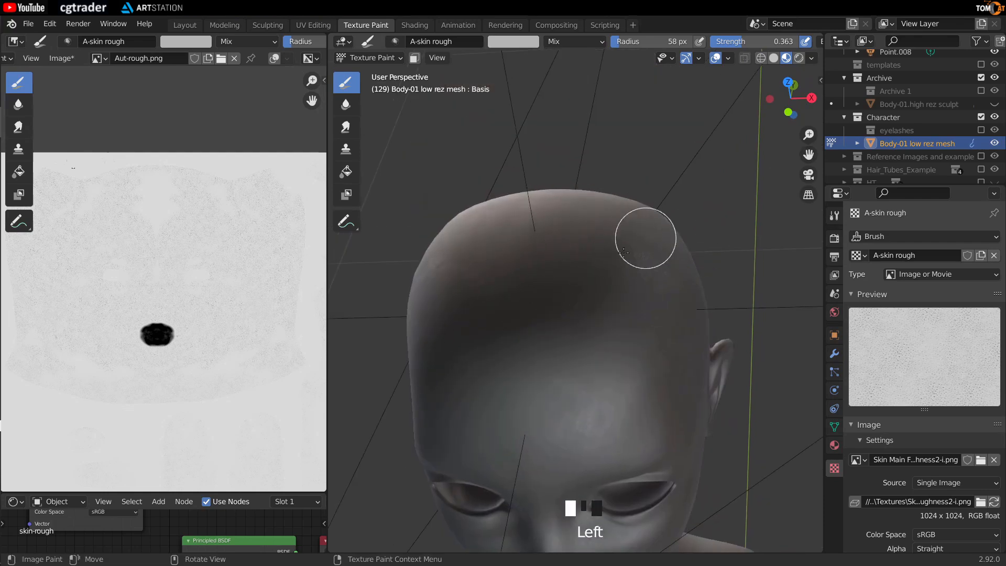
{"action": "middle_click_drag", "start_coordinate": [623, 253], "coordinate": [675, 274]}
{"action": "middle_click_drag", "start_coordinate": [561, 300], "coordinate": [550, 236], "text": "shift"}
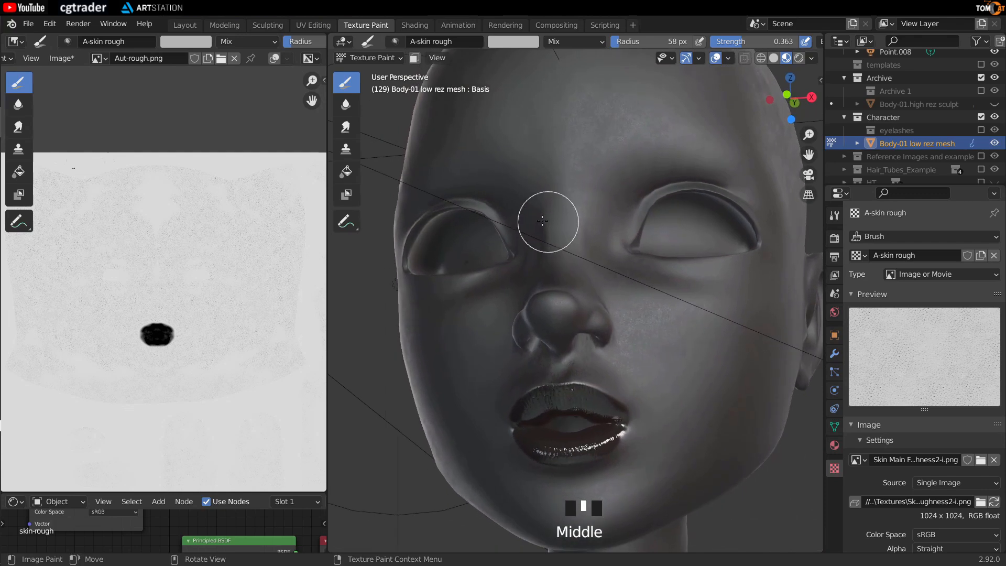
{"action": "scroll", "coordinate": [168, 317], "scroll_direction": "down", "scroll_amount": 3}
{"action": "scroll", "coordinate": [168, 346], "scroll_direction": "up", "scroll_amount": 3}
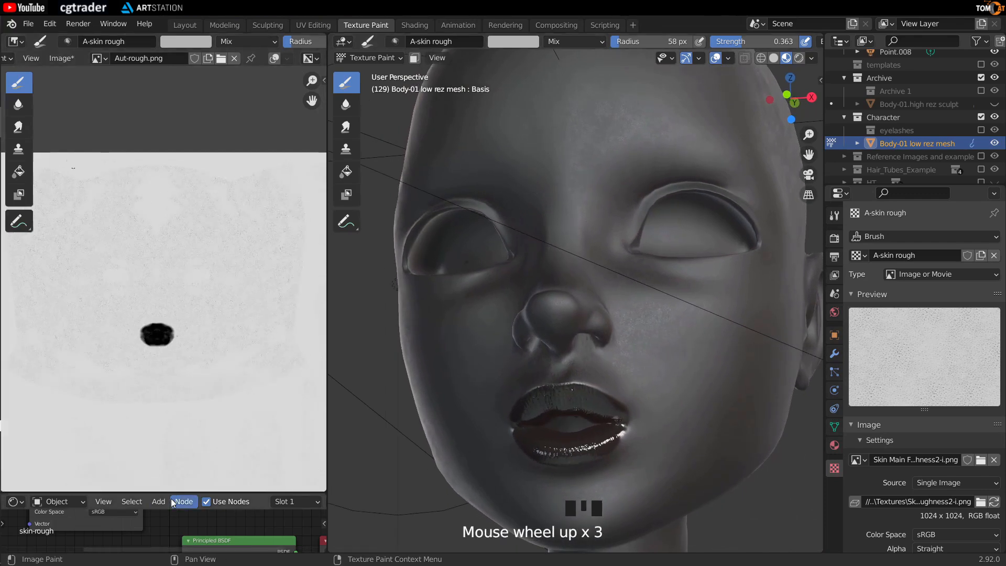
Step: Enlarge the node editor, connect the Aut-alb Color output to the Principled BSDF Base Color, and check the face
{"action": "left_click_drag", "start_coordinate": [178, 493], "coordinate": [162, 178]}
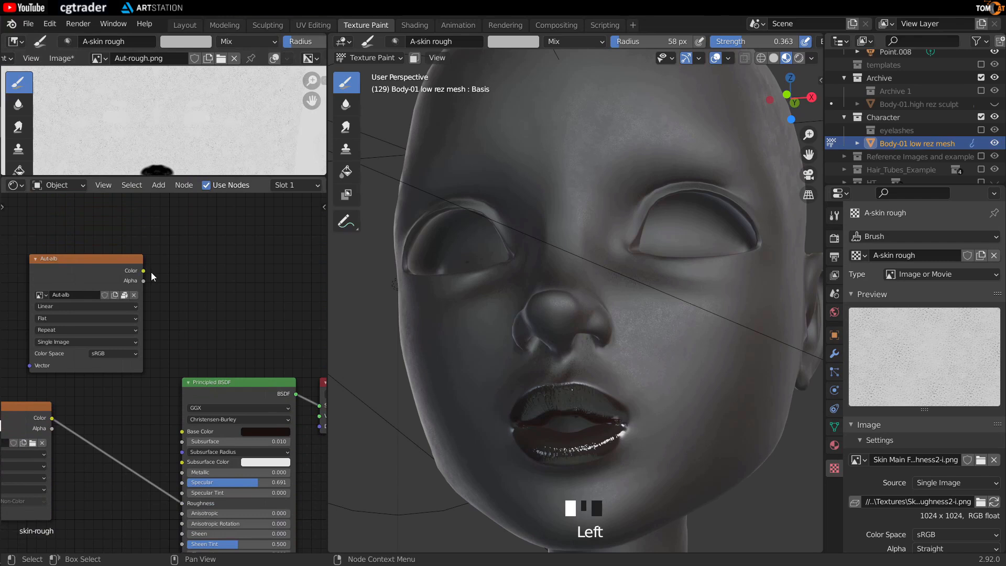
{"action": "left_click_drag", "start_coordinate": [144, 271], "coordinate": [227, 428]}
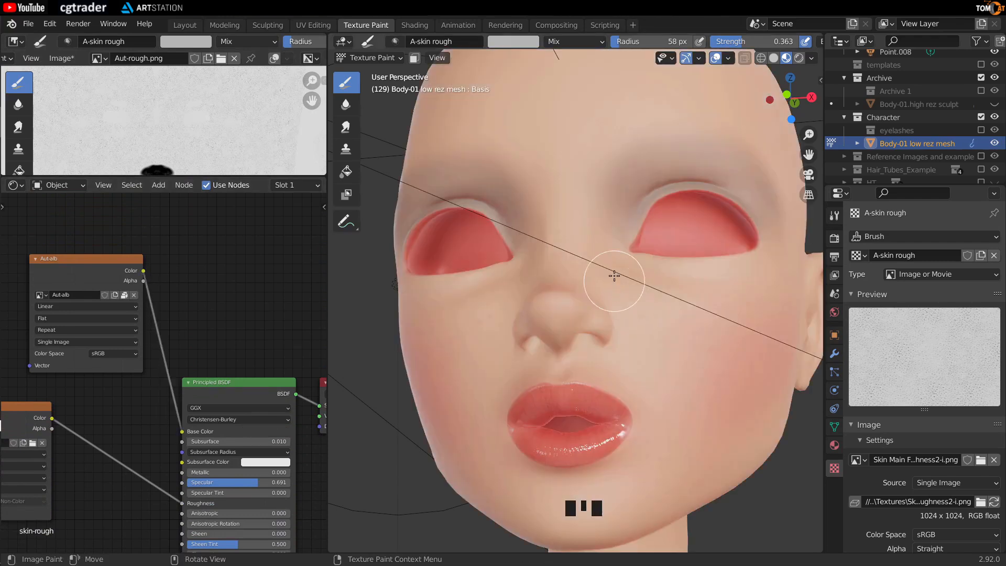
{"action": "middle_click_drag", "start_coordinate": [611, 274], "coordinate": [637, 298]}
{"action": "middle_click_drag", "start_coordinate": [608, 363], "coordinate": [569, 350], "text": "shift"}
{"action": "scroll", "coordinate": [535, 356], "scroll_direction": "up", "scroll_amount": 2}
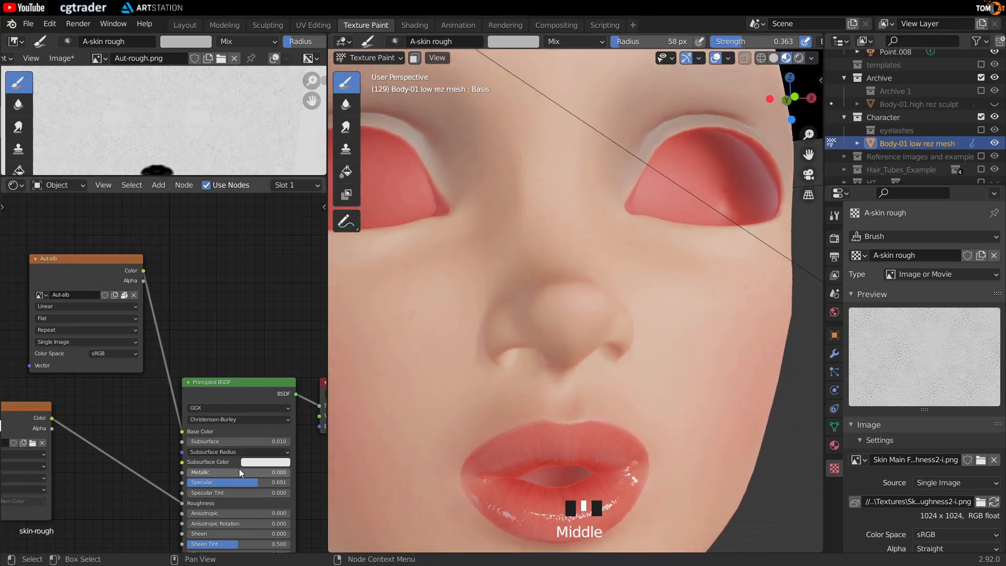
Step: Set the Principled BSDF Specular to 0.535 and check the shine on the nose and lips
{"action": "left_click_drag", "start_coordinate": [246, 485], "coordinate": [236, 485]}
{"action": "scroll", "coordinate": [654, 379], "scroll_direction": "up", "scroll_amount": 2}
{"action": "middle_click_drag", "start_coordinate": [651, 355], "coordinate": [477, 370], "text": "shift"}
{"action": "scroll", "coordinate": [473, 351], "scroll_direction": "up", "scroll_amount": 1}
{"action": "scroll", "coordinate": [476, 374], "scroll_direction": "down", "scroll_amount": 2}
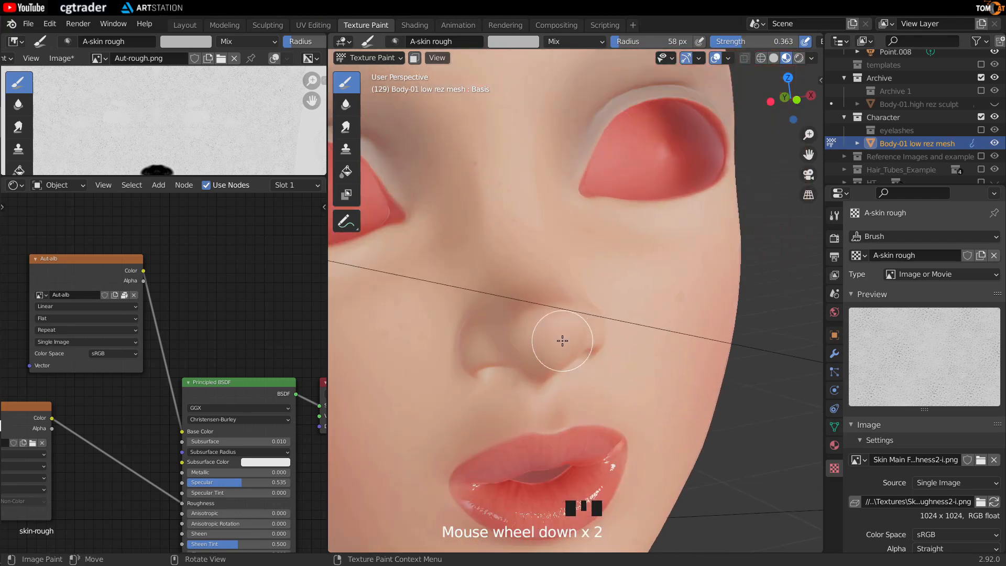
{"action": "mouse_move", "coordinate": [562, 341]}
{"action": "middle_mouse_down"}
{"action": "mouse_move", "coordinate": [568, 332]}
{"action": "mouse_move", "coordinate": [559, 332]}
{"action": "middle_mouse_up"}
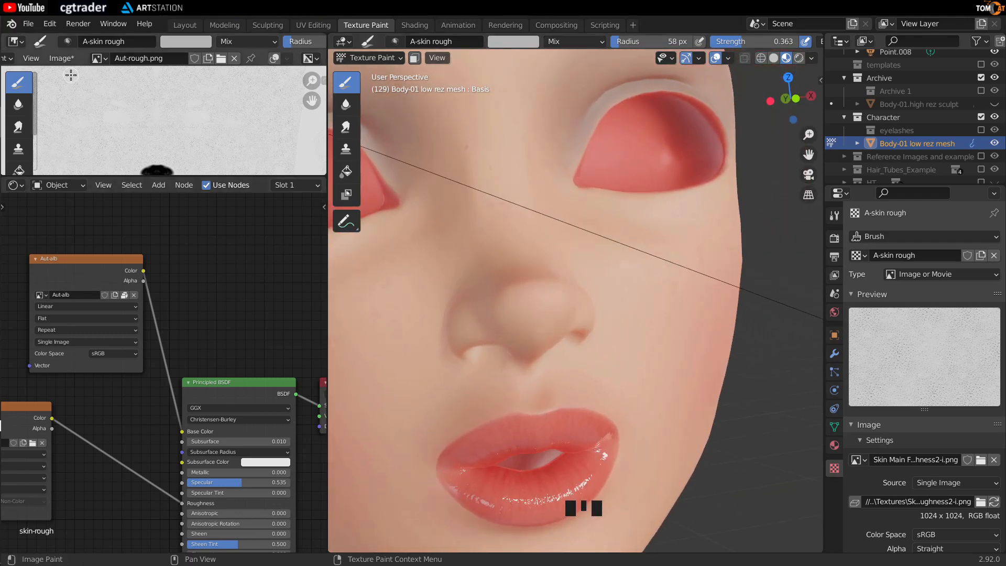
Step: Save the Aut-rough.png image and the tut10-rough-015-body.blend file
{"action": "key", "text": "ctrl+s"}
{"action": "middle_click_drag", "start_coordinate": [757, 387], "coordinate": [640, 332]}
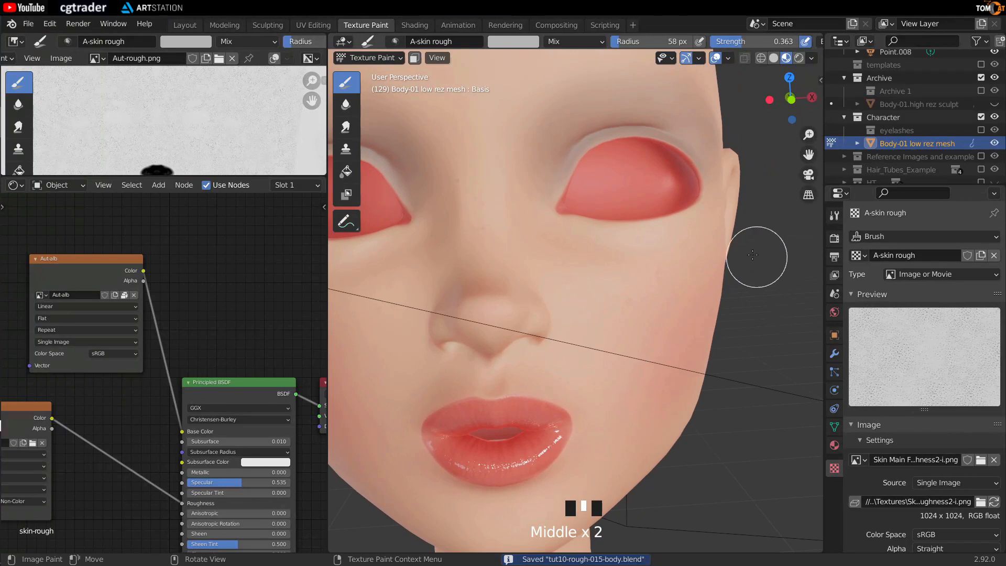
{"action": "middle_click_drag", "start_coordinate": [644, 226], "coordinate": [702, 285]}
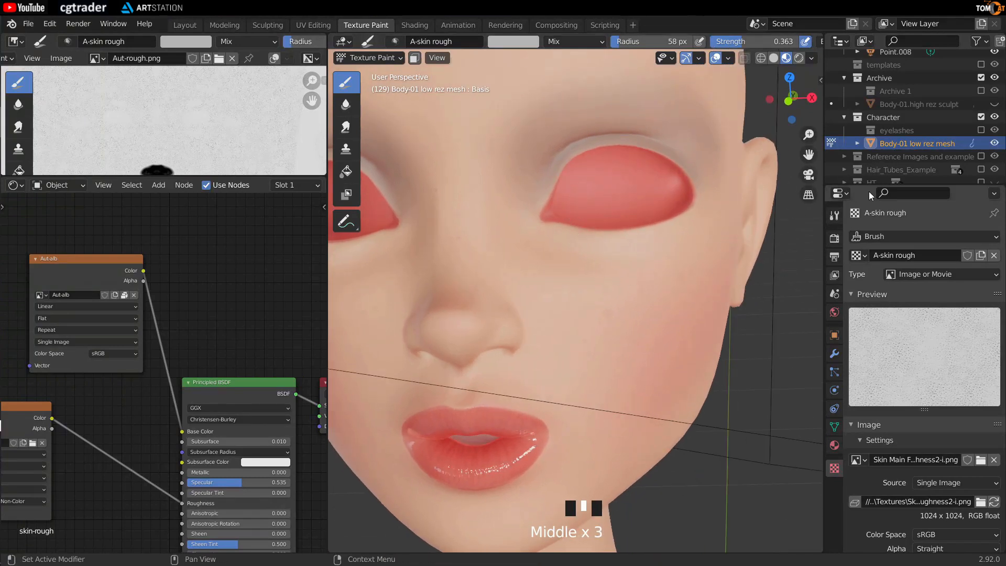
Step: Include the eyelashes collection in the view layer and check the eyes with their lashes and brows
{"action": "left_click", "coordinate": [981, 131]}
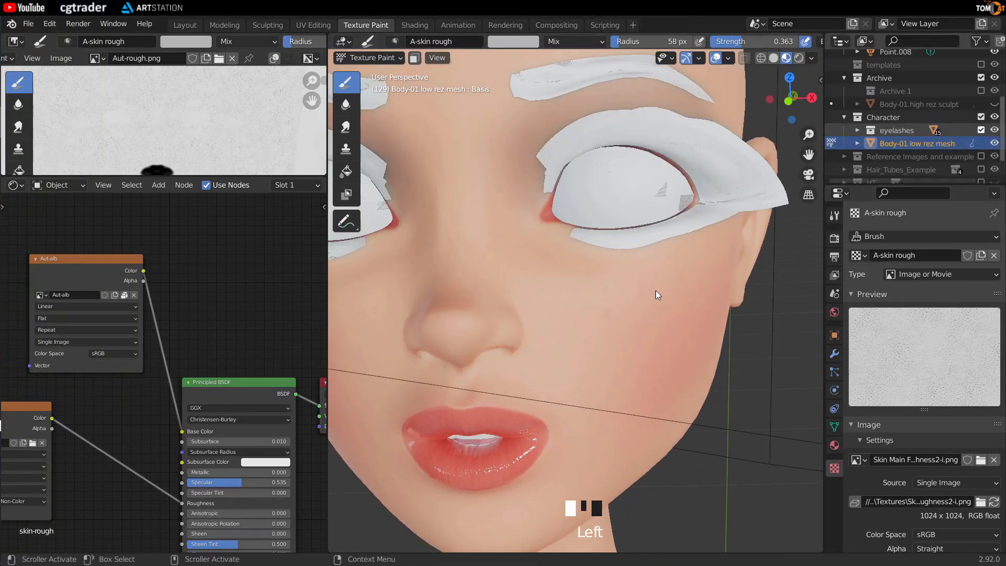
{"action": "middle_click_drag", "start_coordinate": [640, 241], "coordinate": [608, 303]}
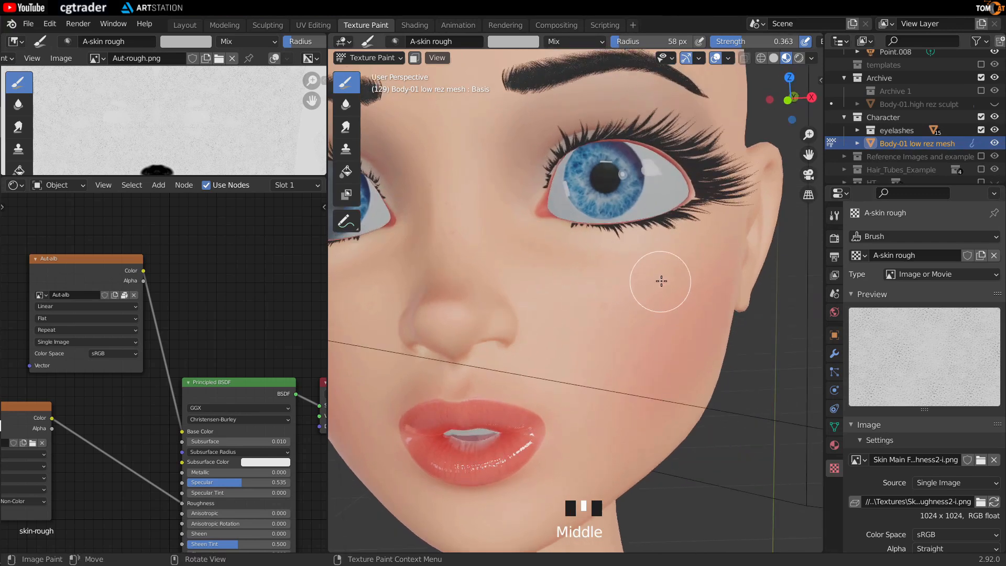
Step: Switch the viewport paint brush to TexDraw and set its color to black
{"action": "key", "text": "n"}
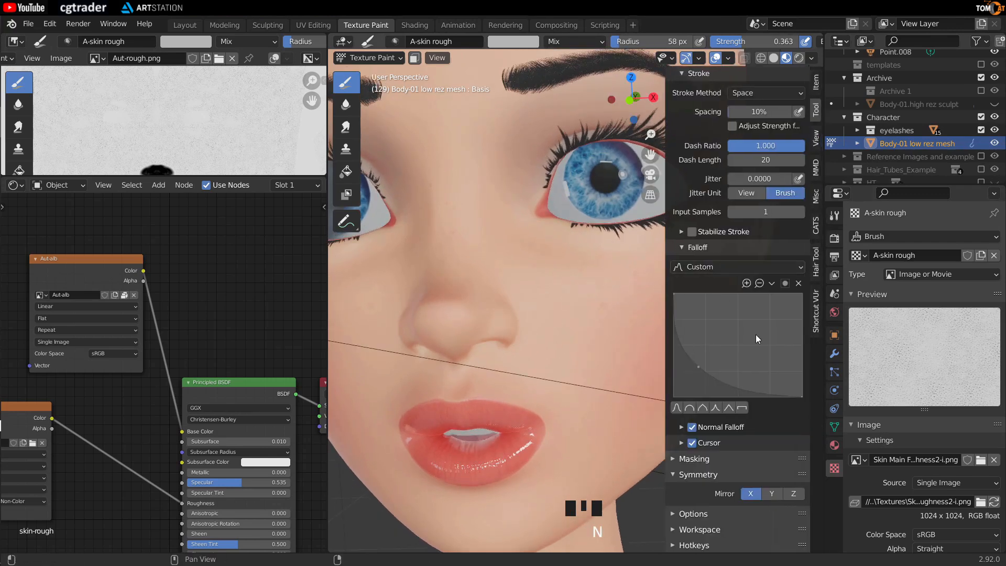
{"action": "scroll", "coordinate": [741, 159], "scroll_direction": "up", "scroll_amount": 19}
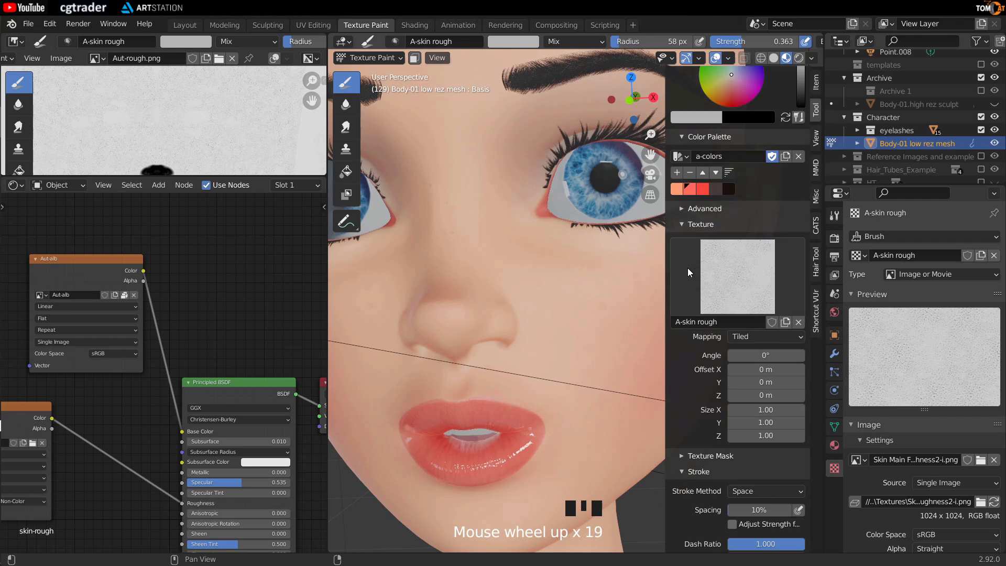
{"action": "scroll", "coordinate": [708, 247], "scroll_direction": "up", "scroll_amount": 12}
{"action": "left_click", "coordinate": [718, 186]}
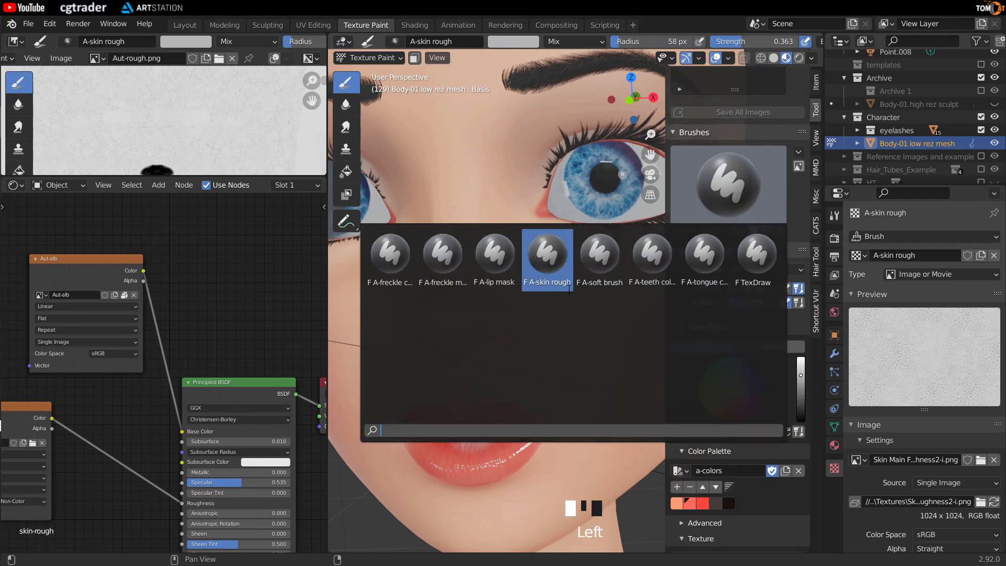
{"action": "left_click", "coordinate": [753, 265]}
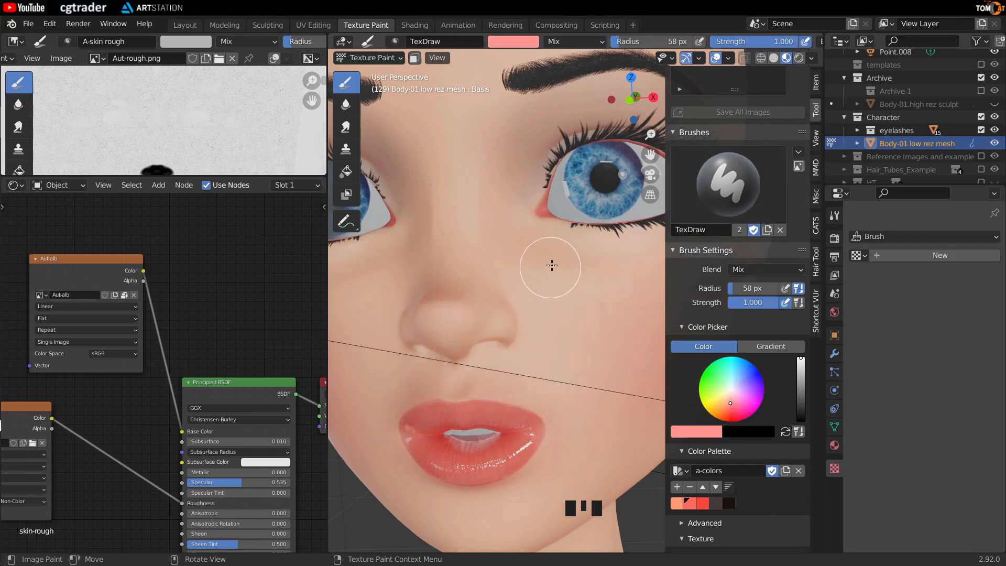
{"action": "middle_click_drag", "start_coordinate": [554, 254], "coordinate": [521, 314], "text": "shift"}
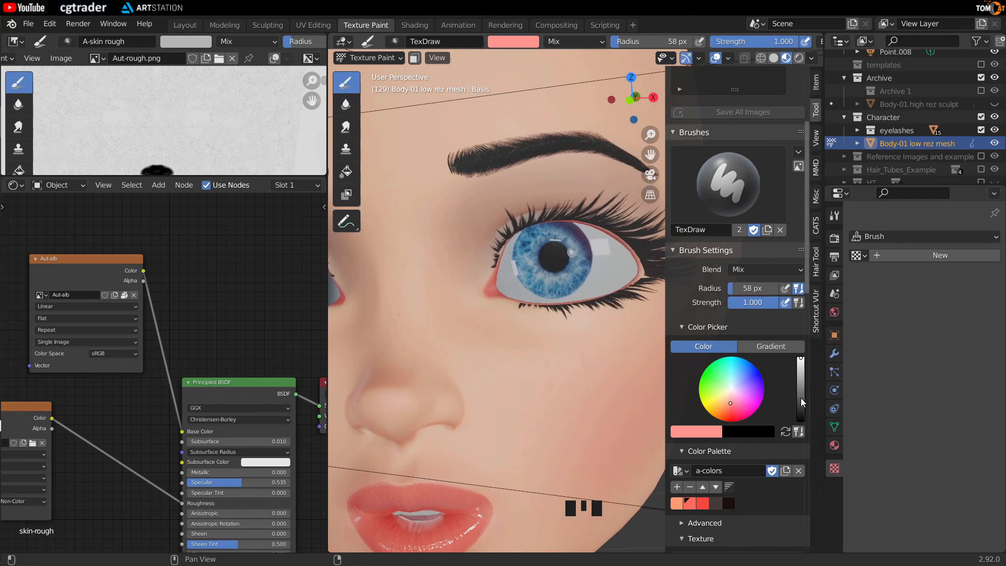
{"action": "left_click_drag", "start_coordinate": [800, 397], "coordinate": [800, 420]}
Step: Enlarge the image editor, try a black stroke across the face area of Aut-rough.png, and undo it
{"action": "left_click_drag", "start_coordinate": [223, 177], "coordinate": [223, 447]}
{"action": "left_click_drag", "start_coordinate": [245, 282], "coordinate": [104, 246]}
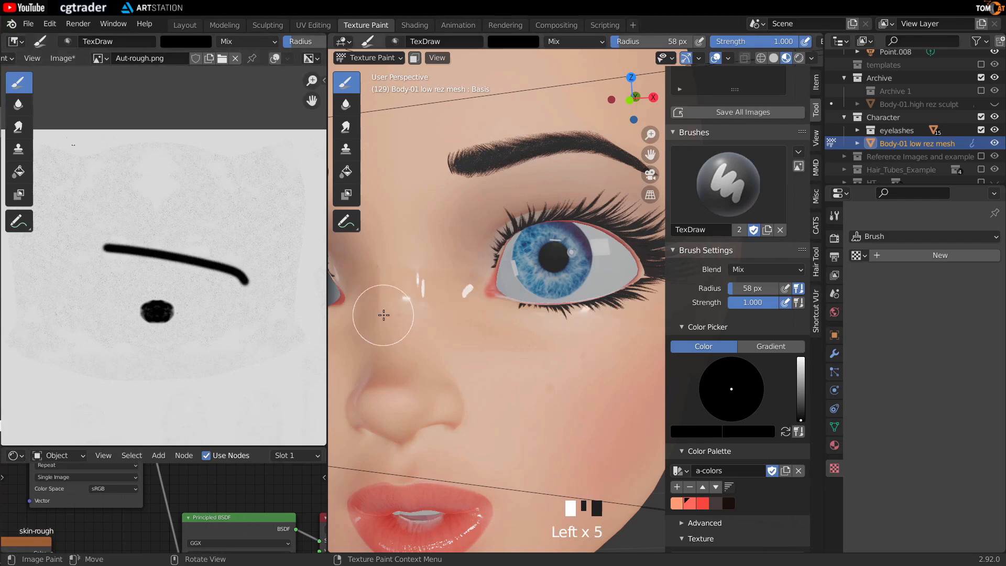
{"action": "key", "text": "ctrl+z"}
Step: Set the TexDraw brush radius to 15 px and review its falloff and symmetry settings
{"action": "mouse_move", "coordinate": [544, 323]}
{"action": "middle_mouse_down"}
{"action": "mouse_move", "coordinate": [509, 315]}
{"action": "mouse_move", "coordinate": [530, 323]}
{"action": "mouse_move", "coordinate": [505, 351]}
{"action": "middle_mouse_up"}
{"action": "scroll", "coordinate": [511, 314], "scroll_direction": "up", "scroll_amount": 2}
{"action": "key", "text": "f"}
{"action": "left_click", "coordinate": [546, 281]}
{"action": "scroll", "coordinate": [736, 355], "scroll_direction": "down", "scroll_amount": 2}
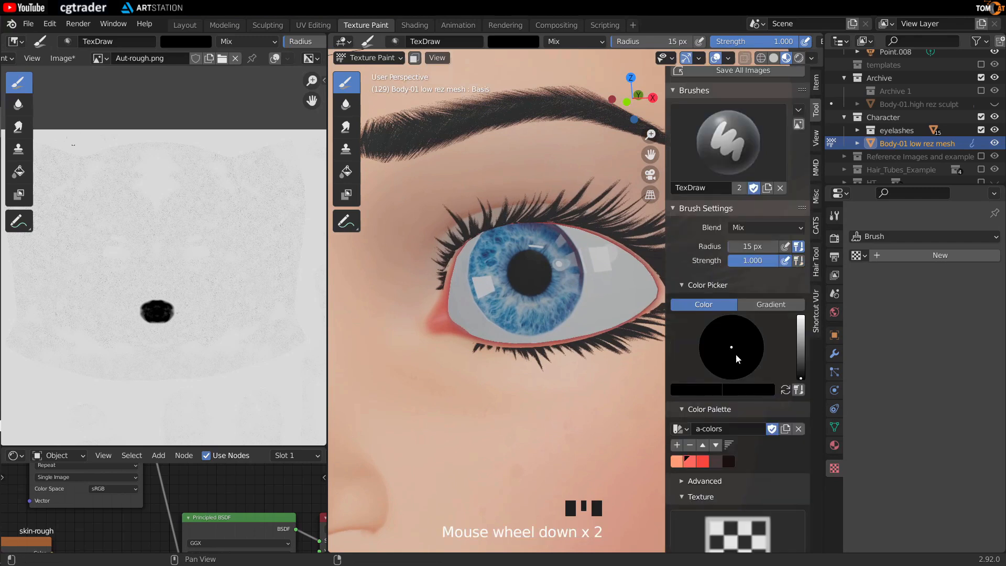
{"action": "scroll", "coordinate": [736, 355], "scroll_direction": "down", "scroll_amount": 20}
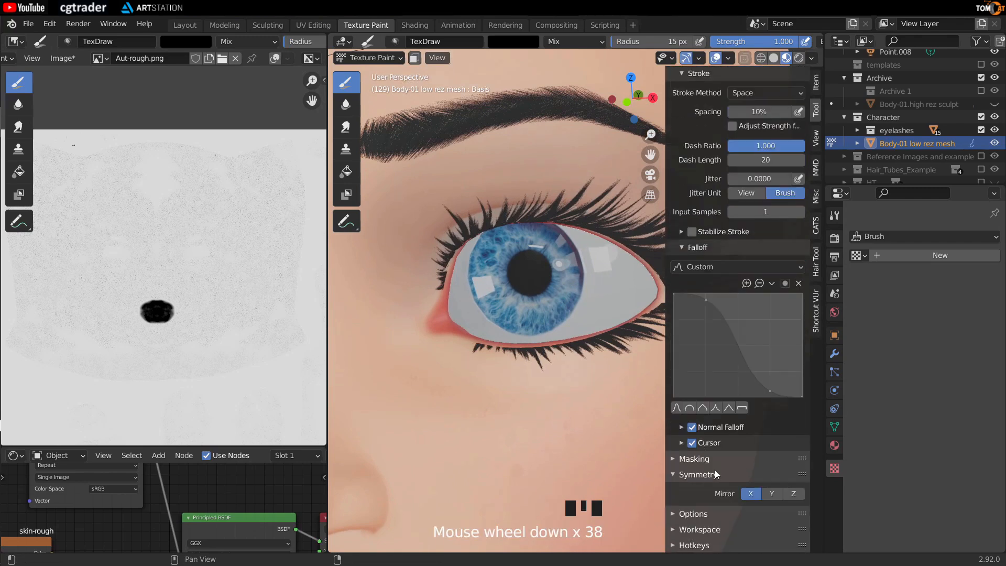
{"action": "scroll", "coordinate": [576, 388], "scroll_direction": "up", "scroll_amount": 1}
{"action": "key", "text": "n"}
Step: Widen the 3D viewport, undo the test stroke, and set the TexDraw brush to radius 27 px and strength 0.316
{"action": "scroll", "coordinate": [529, 341], "scroll_direction": "up", "scroll_amount": 1}
{"action": "middle_click_drag", "start_coordinate": [519, 340], "coordinate": [545, 342]}
{"action": "left_click_drag", "start_coordinate": [328, 313], "coordinate": [240, 316]}
{"action": "scroll", "coordinate": [202, 316], "scroll_direction": "up", "scroll_amount": 2}
{"action": "middle_click_drag", "start_coordinate": [592, 338], "coordinate": [637, 348]}
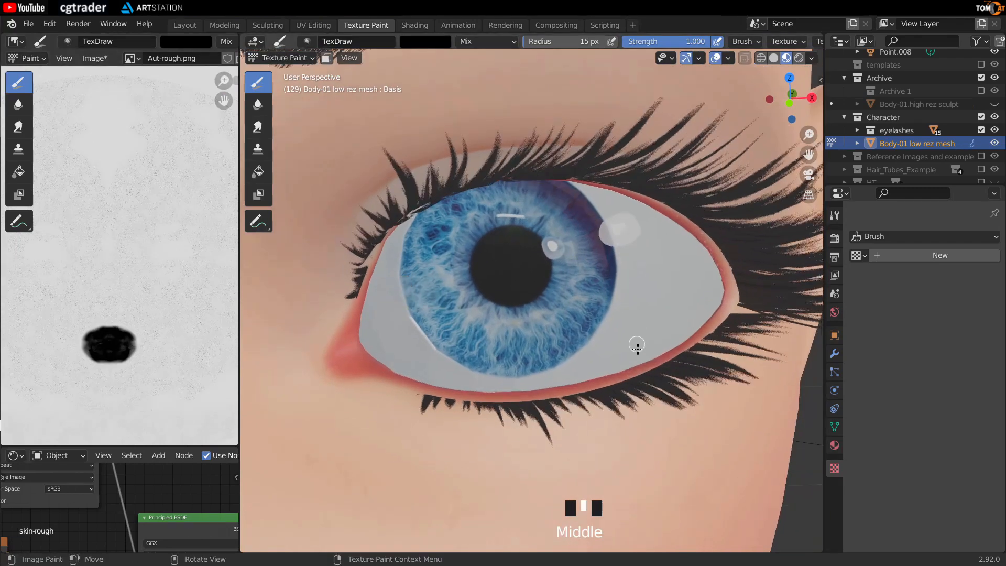
{"action": "key", "text": "f"}
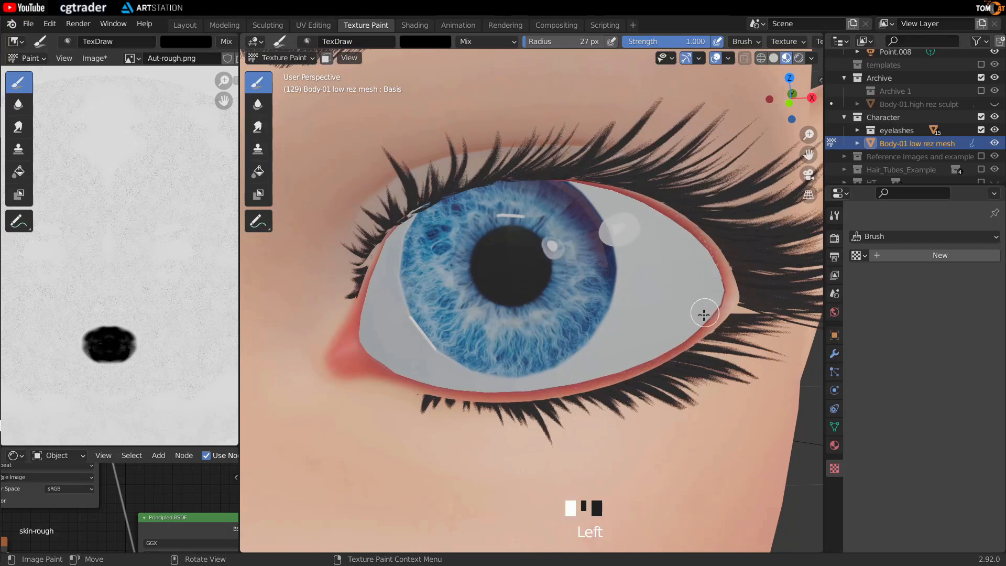
{"action": "key", "text": "ctrl+z"}
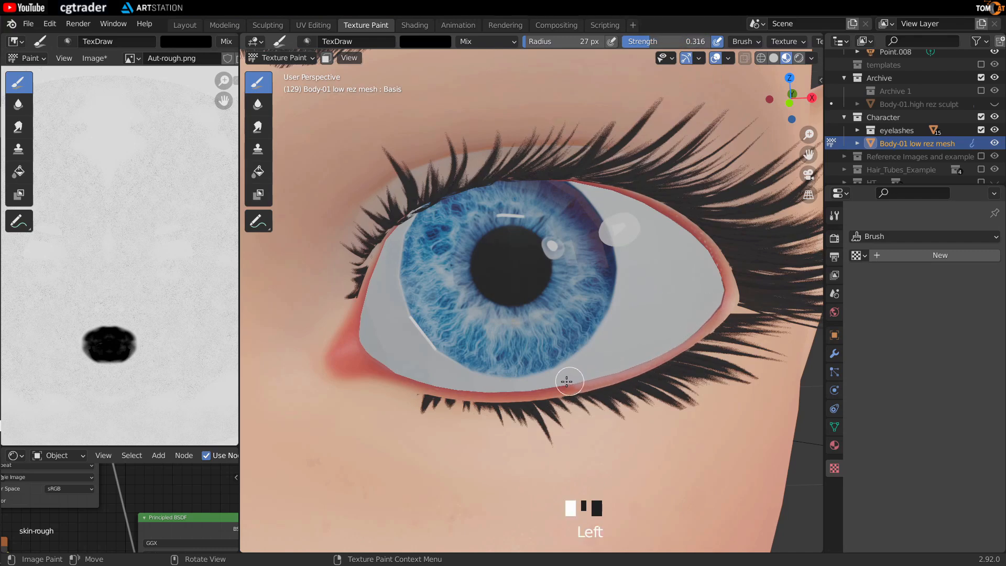
Step: Paint lower roughness along the lower eyelid rim and over the inner corner of the eye
{"action": "mouse_move", "coordinate": [623, 365]}
{"action": "middle_mouse_down"}
{"action": "mouse_move", "coordinate": [577, 420]}
{"action": "mouse_move", "coordinate": [627, 418]}
{"action": "mouse_move", "coordinate": [616, 398]}
{"action": "mouse_move", "coordinate": [469, 411]}
{"action": "middle_mouse_up"}
{"action": "left_click_drag", "start_coordinate": [451, 414], "coordinate": [391, 402]}
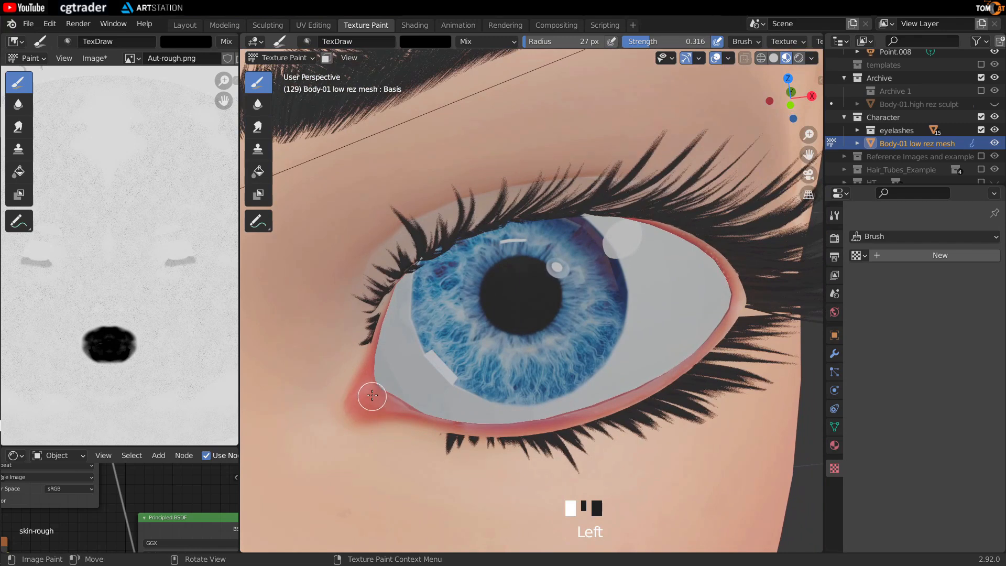
{"action": "mouse_move", "coordinate": [483, 352]}
{"action": "middle_mouse_down", "text": "shift"}
{"action": "mouse_move", "coordinate": [420, 292]}
{"action": "mouse_move", "coordinate": [344, 291]}
{"action": "mouse_move", "coordinate": [349, 308]}
{"action": "mouse_move", "coordinate": [302, 305]}
{"action": "middle_mouse_up", "text": "shift"}
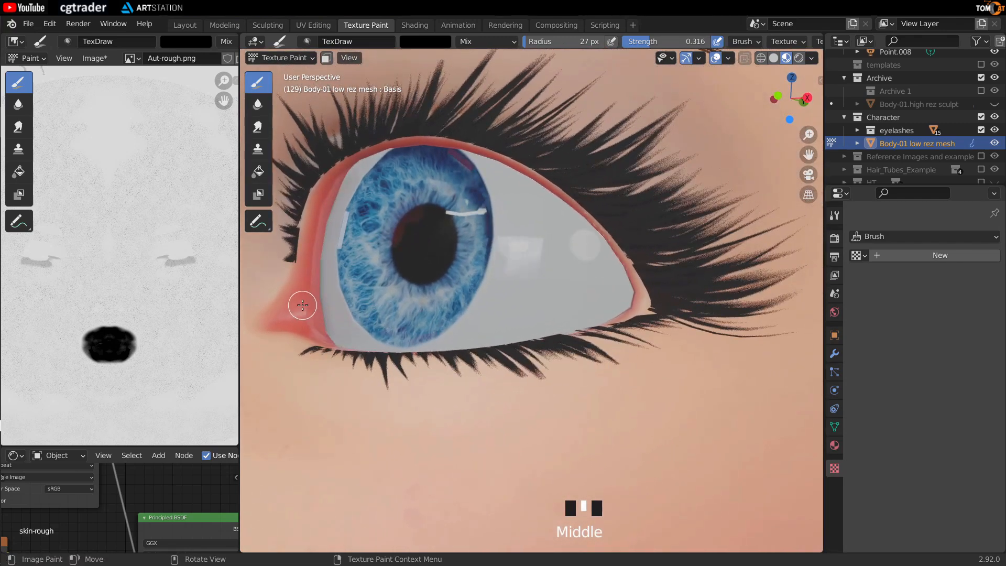
Step: Paint lower roughness along the upper eyelid rim, undoing the misplaced stroke
{"action": "middle_click_drag", "start_coordinate": [357, 270], "coordinate": [689, 273]}
{"action": "left_click", "coordinate": [714, 297]}
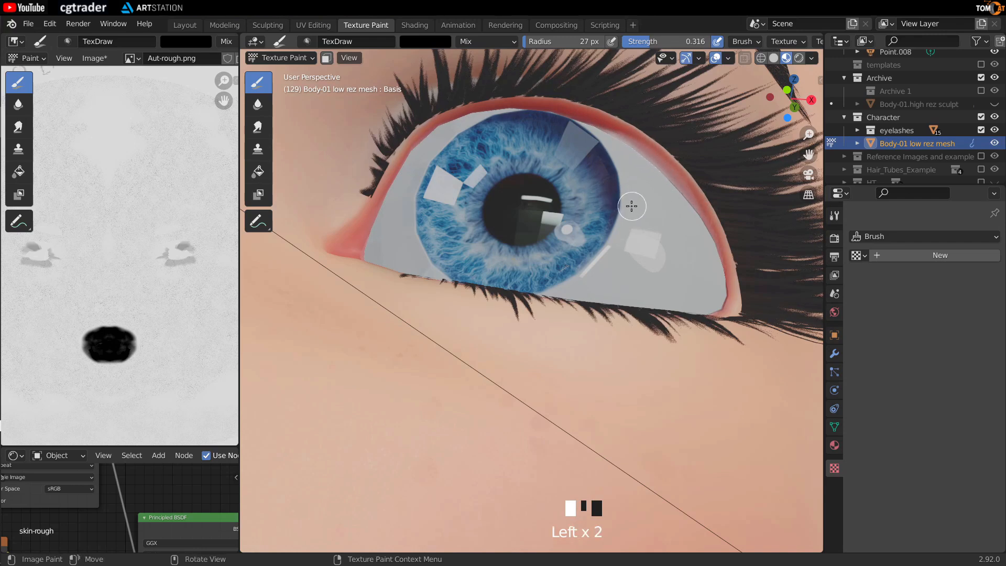
{"action": "key", "text": "ctrl+z"}
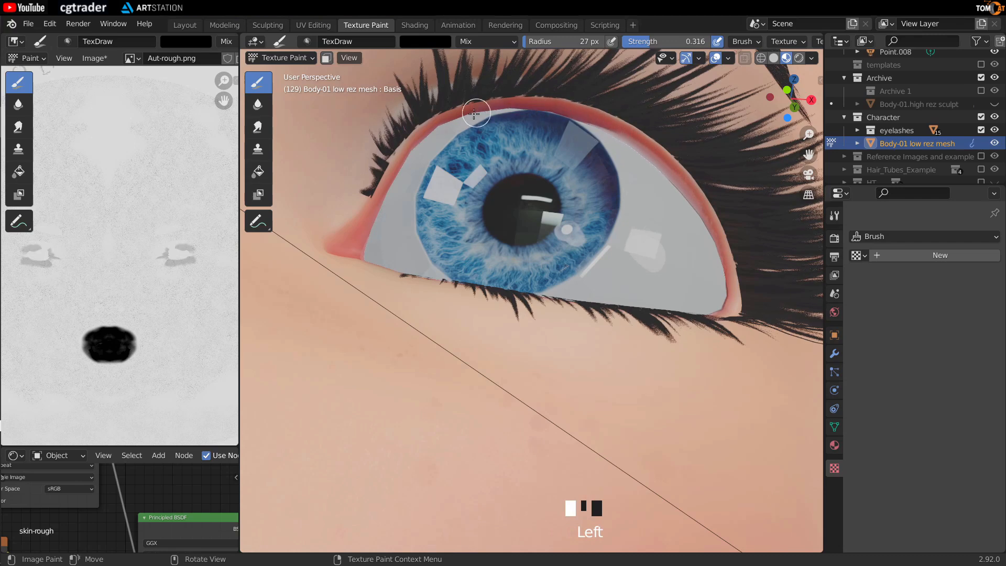
{"action": "middle_click_drag", "start_coordinate": [382, 186], "coordinate": [580, 149]}
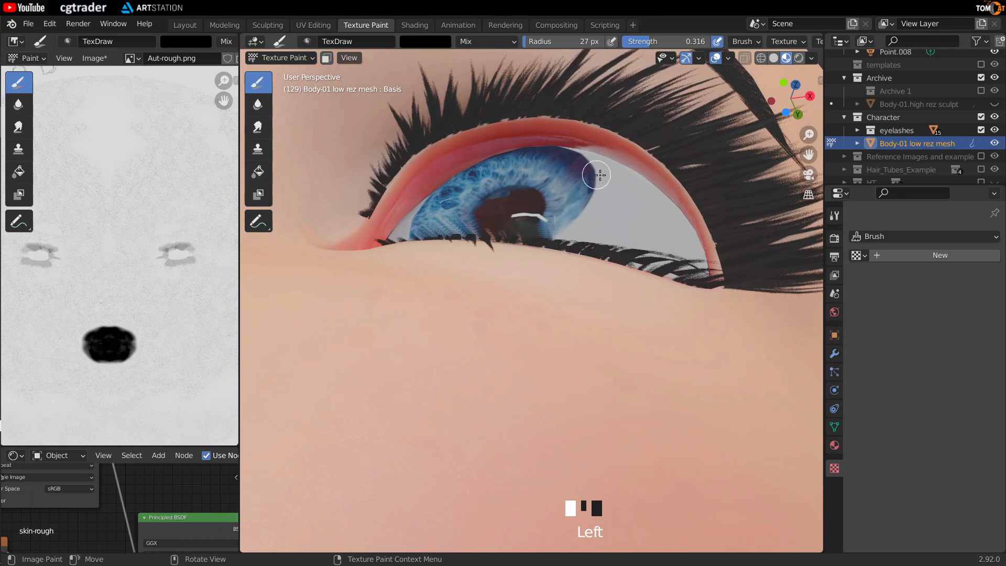
Step: Check the hands, widen the image editor, and show the UV overlay on Aut-rough.png
{"action": "scroll", "coordinate": [417, 198], "scroll_direction": "down", "scroll_amount": 2}
{"action": "middle_click_drag", "start_coordinate": [417, 198], "coordinate": [606, 337]}
{"action": "scroll", "coordinate": [651, 276], "scroll_direction": "down", "scroll_amount": 5}
{"action": "scroll", "coordinate": [540, 292], "scroll_direction": "down", "scroll_amount": 3}
{"action": "scroll", "coordinate": [548, 265], "scroll_direction": "down", "scroll_amount": 2}
{"action": "scroll", "coordinate": [570, 294], "scroll_direction": "up", "scroll_amount": 4}
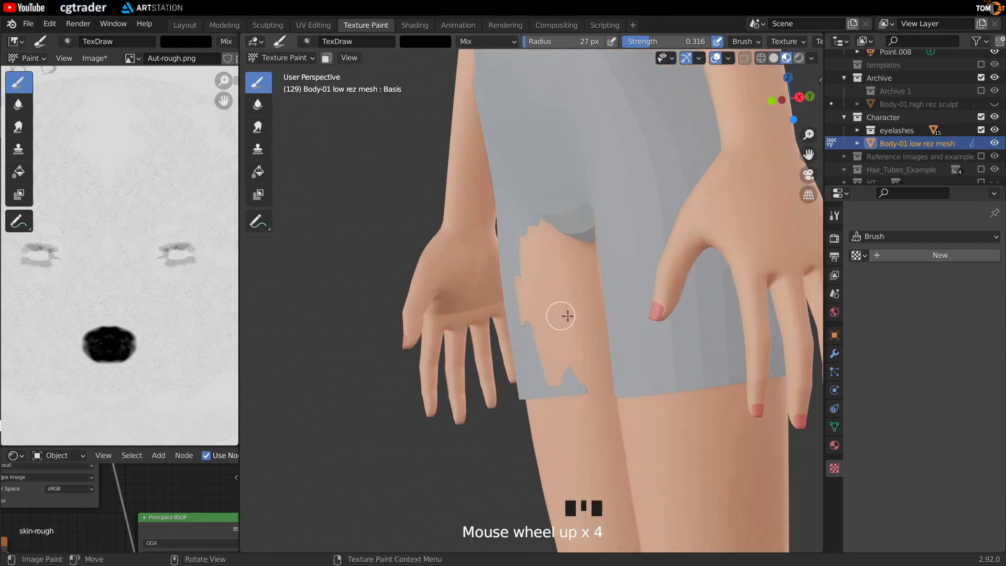
{"action": "left_click_drag", "start_coordinate": [241, 315], "coordinate": [589, 315]}
{"action": "scroll", "coordinate": [404, 296], "scroll_direction": "down", "scroll_amount": 4}
{"action": "middle_click_drag", "start_coordinate": [404, 296], "coordinate": [325, 238]}
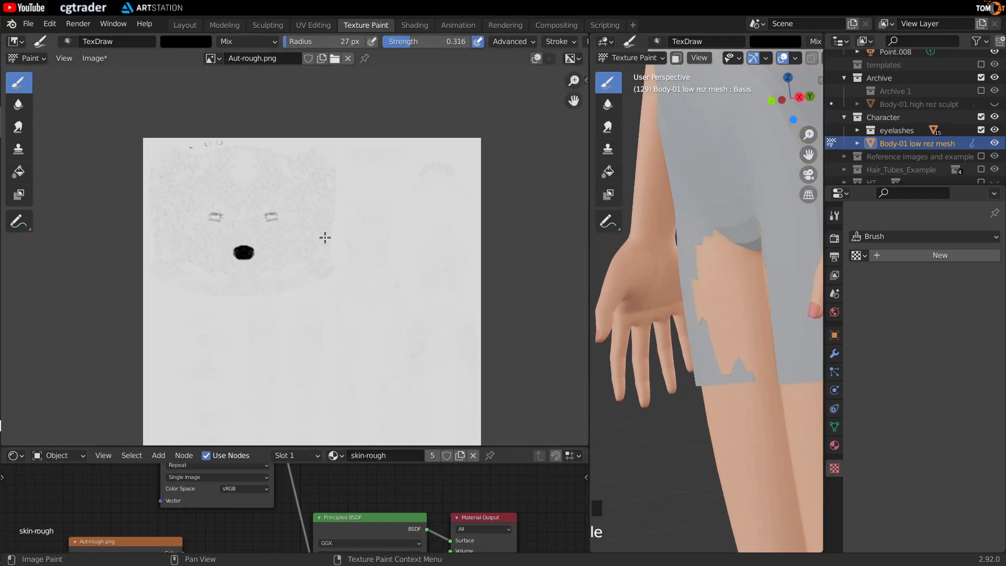
{"action": "left_click", "coordinate": [535, 59]}
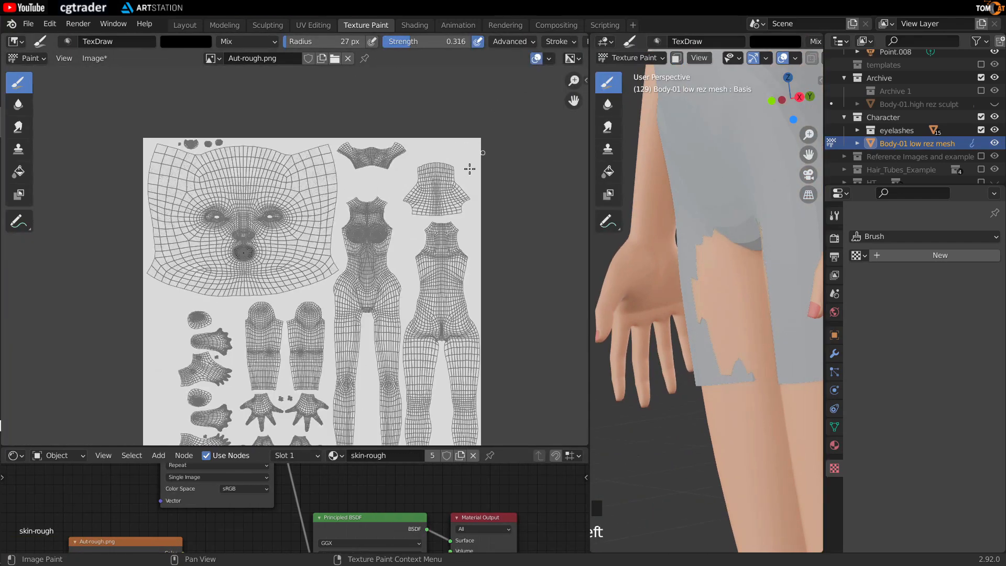
Step: Paint over one group of fingernail UV islands between the hands at brush strength 0.316
{"action": "scroll", "coordinate": [349, 296], "scroll_direction": "up", "scroll_amount": 6}
{"action": "middle_click_drag", "start_coordinate": [413, 342], "coordinate": [339, 240]}
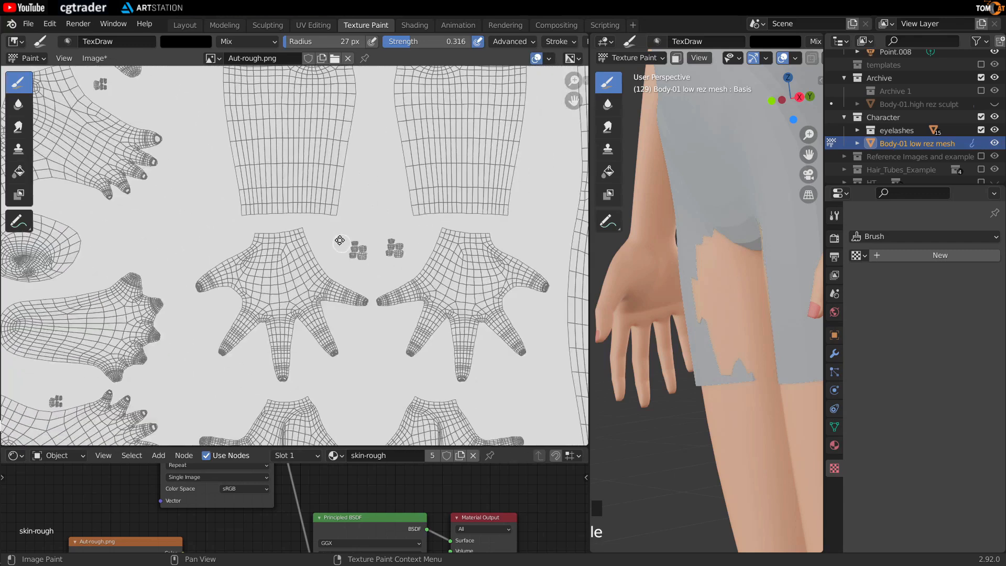
{"action": "scroll", "coordinate": [393, 259], "scroll_direction": "up", "scroll_amount": 5}
{"action": "middle_click_drag", "start_coordinate": [403, 251], "coordinate": [271, 287]}
{"action": "middle_click_drag", "start_coordinate": [405, 279], "coordinate": [326, 292]}
{"action": "scroll", "coordinate": [325, 309], "scroll_direction": "up", "scroll_amount": 1}
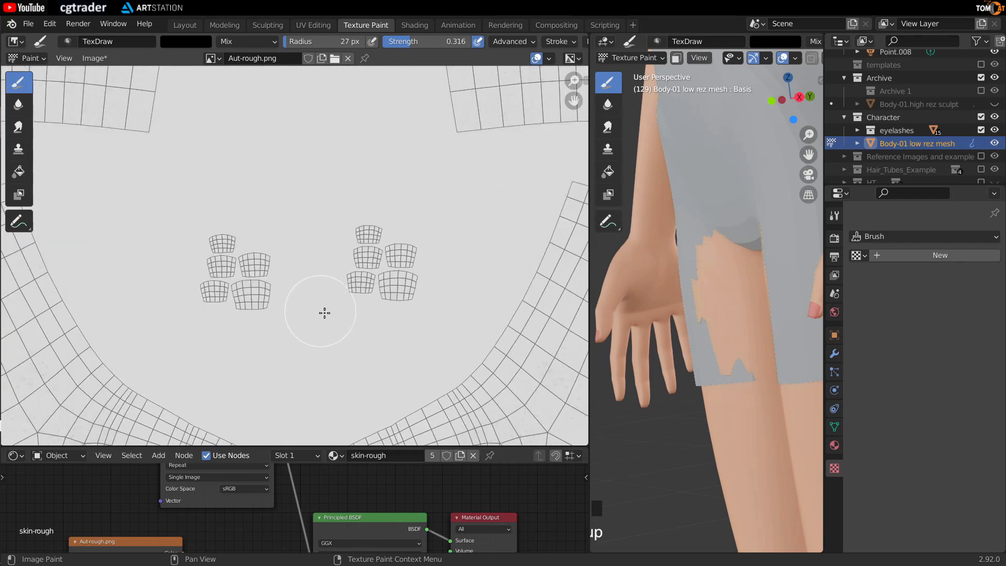
{"action": "mouse_move", "coordinate": [396, 240]}
{"action": "left_mouse_down"}
{"action": "mouse_move", "coordinate": [367, 283]}
{"action": "mouse_move", "coordinate": [377, 251]}
{"action": "left_mouse_up"}
{"action": "key", "text": "n"}
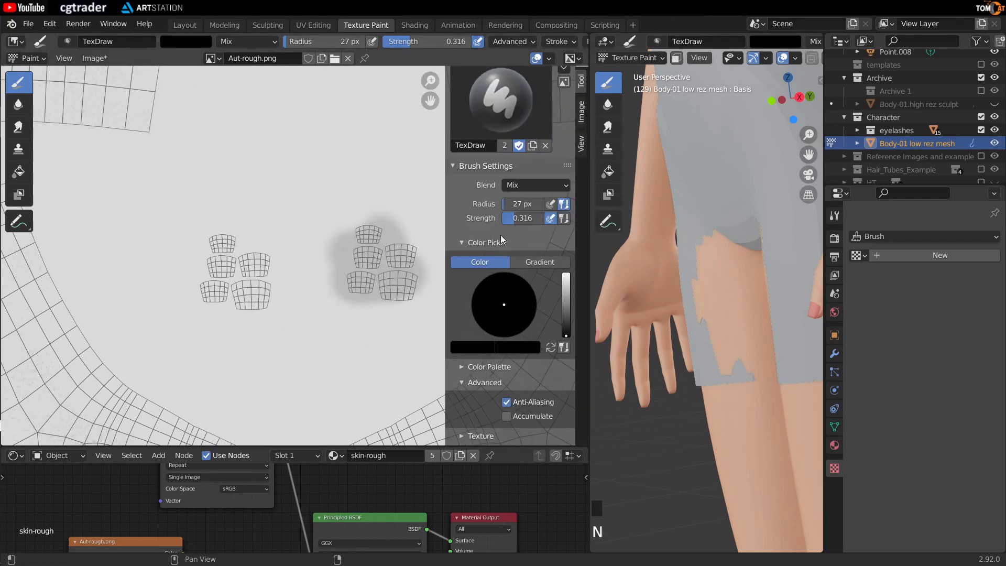
{"action": "mouse_move", "coordinate": [375, 286]}
{"action": "left_mouse_down"}
{"action": "mouse_move", "coordinate": [369, 246]}
{"action": "mouse_move", "coordinate": [373, 294]}
{"action": "mouse_move", "coordinate": [382, 246]}
{"action": "left_mouse_up"}
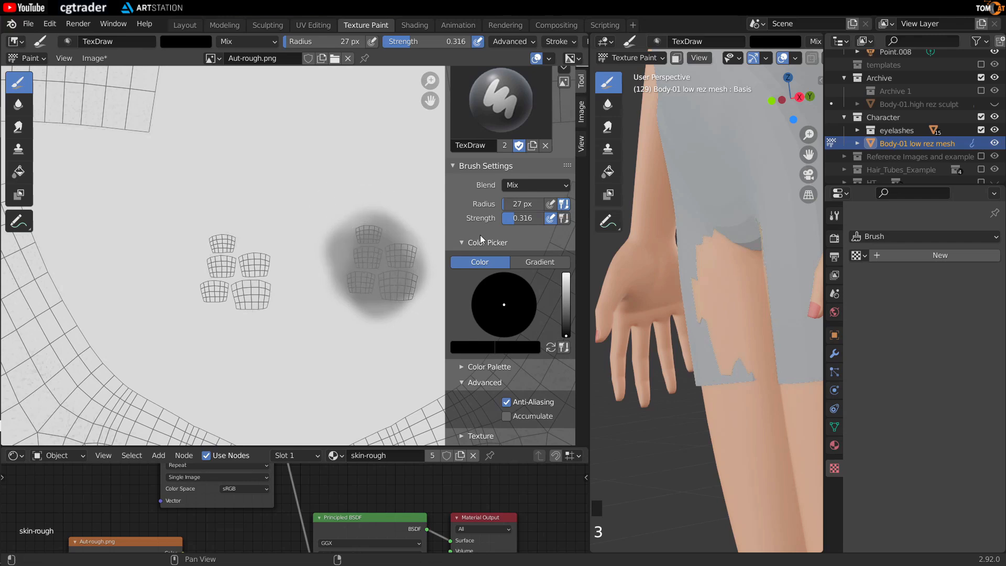
Step: Set the brush strength to 1.000, paint both groups of fingernail UV islands black, and check the nails on the hand
{"action": "scroll", "coordinate": [480, 235], "scroll_direction": "up", "scroll_amount": 3}
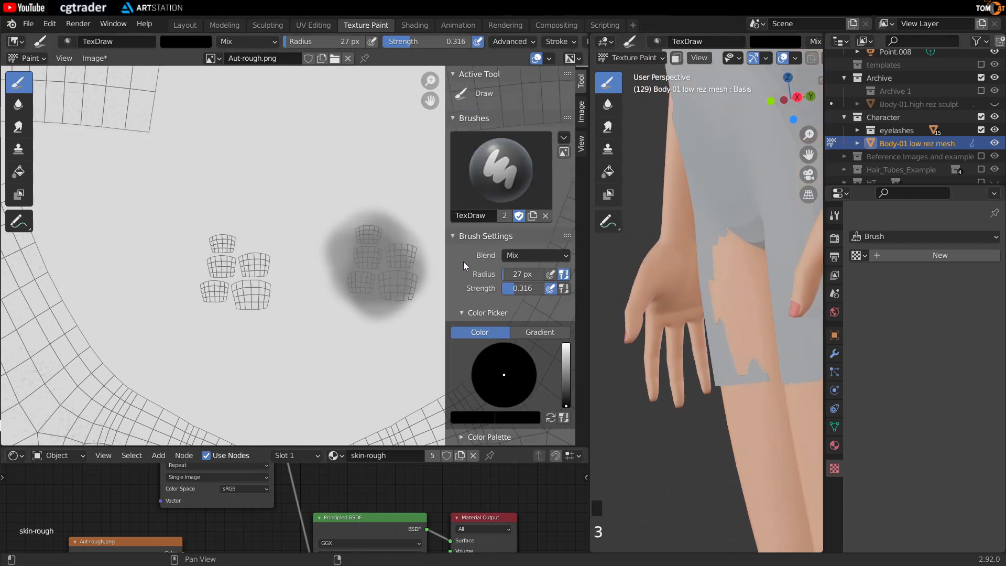
{"action": "left_click_drag", "start_coordinate": [419, 42], "coordinate": [484, 41]}
{"action": "key", "text": "n"}
{"action": "left_click_drag", "start_coordinate": [379, 240], "coordinate": [387, 286]}
{"action": "left_click_drag", "start_coordinate": [261, 272], "coordinate": [258, 292]}
{"action": "mouse_move", "coordinate": [681, 293]}
{"action": "middle_mouse_down"}
{"action": "mouse_move", "coordinate": [732, 288]}
{"action": "mouse_move", "coordinate": [639, 251]}
{"action": "mouse_move", "coordinate": [650, 262]}
{"action": "middle_mouse_up"}
Step: Paint the first group of toenail UV islands black, reducing the brush radius to 12 px for the edges
{"action": "scroll", "coordinate": [546, 289], "scroll_direction": "down", "scroll_amount": 5}
{"action": "middle_click_drag", "start_coordinate": [375, 400], "coordinate": [414, 94]}
{"action": "scroll", "coordinate": [414, 100], "scroll_direction": "up", "scroll_amount": 3}
{"action": "scroll", "coordinate": [262, 262], "scroll_direction": "up", "scroll_amount": 5}
{"action": "mouse_move", "coordinate": [116, 180]}
{"action": "middle_mouse_down"}
{"action": "mouse_move", "coordinate": [262, 262]}
{"action": "mouse_move", "coordinate": [330, 315]}
{"action": "middle_mouse_up"}
{"action": "scroll", "coordinate": [262, 262], "scroll_direction": "up", "scroll_amount": 2}
{"action": "scroll", "coordinate": [315, 246], "scroll_direction": "up", "scroll_amount": 5}
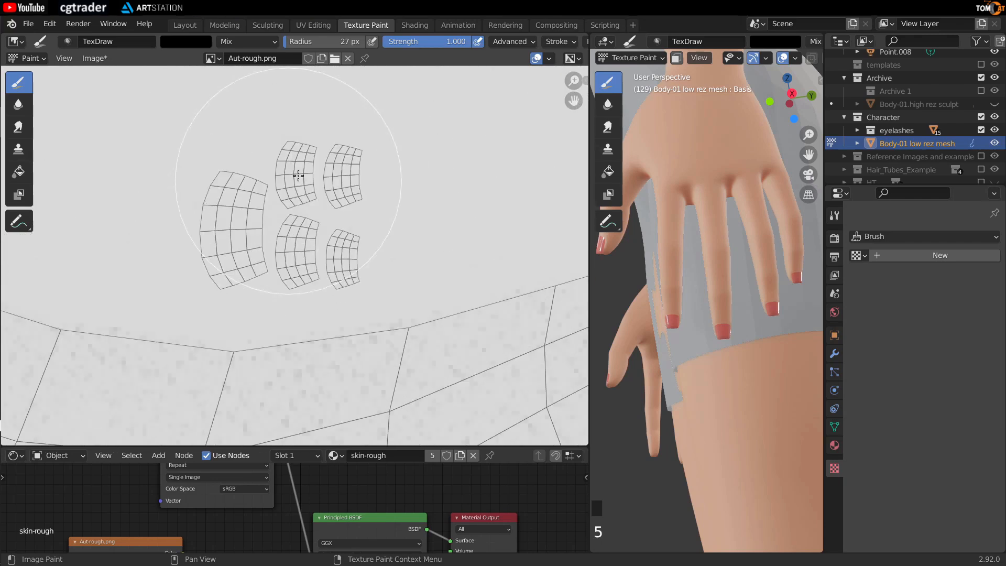
{"action": "left_click_drag", "start_coordinate": [291, 168], "coordinate": [265, 178]}
{"action": "key", "text": "f"}
{"action": "left_click", "coordinate": [352, 191]}
{"action": "left_click_drag", "start_coordinate": [377, 223], "coordinate": [209, 285]}
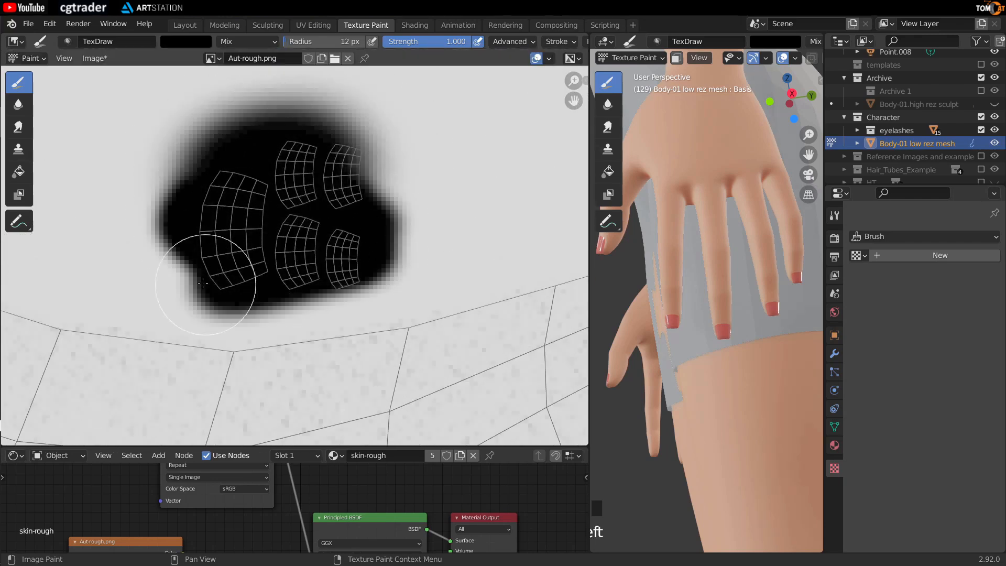
Step: Paint the second group of toenail UV islands, beside the other foot, black
{"action": "scroll", "coordinate": [220, 218], "scroll_direction": "down", "scroll_amount": 5}
{"action": "scroll", "coordinate": [250, 208], "scroll_direction": "down", "scroll_amount": 2}
{"action": "middle_click_drag", "start_coordinate": [249, 178], "coordinate": [268, 340]}
{"action": "scroll", "coordinate": [260, 203], "scroll_direction": "down", "scroll_amount": 4}
{"action": "middle_click_drag", "start_coordinate": [249, 149], "coordinate": [276, 351]}
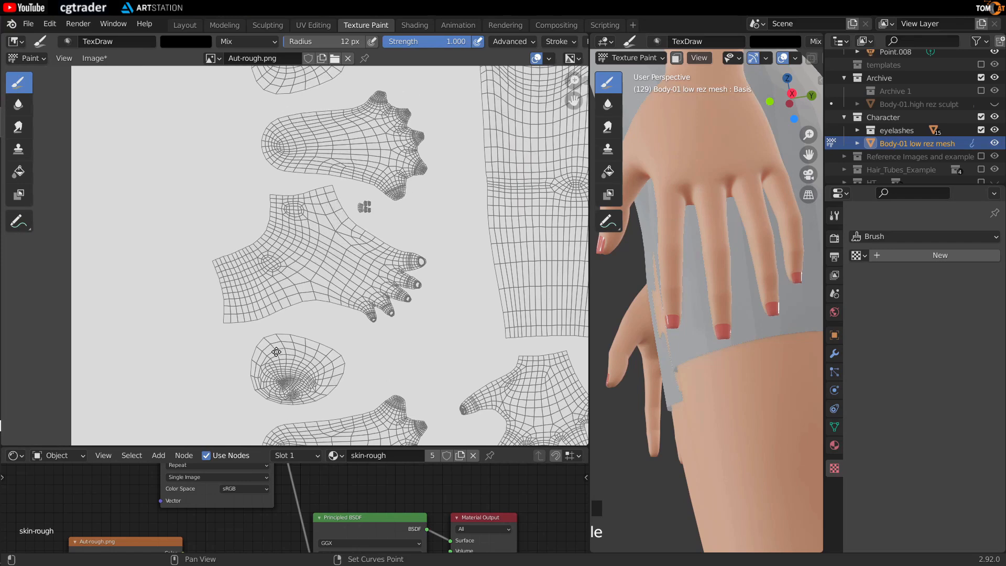
{"action": "scroll", "coordinate": [322, 235], "scroll_direction": "up", "scroll_amount": 6}
{"action": "middle_click_drag", "start_coordinate": [440, 173], "coordinate": [350, 250]}
{"action": "mouse_move", "coordinate": [399, 156]}
{"action": "left_mouse_down"}
{"action": "mouse_move", "coordinate": [426, 182]}
{"action": "mouse_move", "coordinate": [359, 215]}
{"action": "mouse_move", "coordinate": [419, 157]}
{"action": "mouse_move", "coordinate": [441, 199]}
{"action": "left_mouse_up"}
Step: Widen the 3D viewport and inspect the shine on the fingernails and toenails
{"action": "scroll", "coordinate": [700, 243], "scroll_direction": "down", "scroll_amount": 5}
{"action": "scroll", "coordinate": [687, 254], "scroll_direction": "down", "scroll_amount": 1}
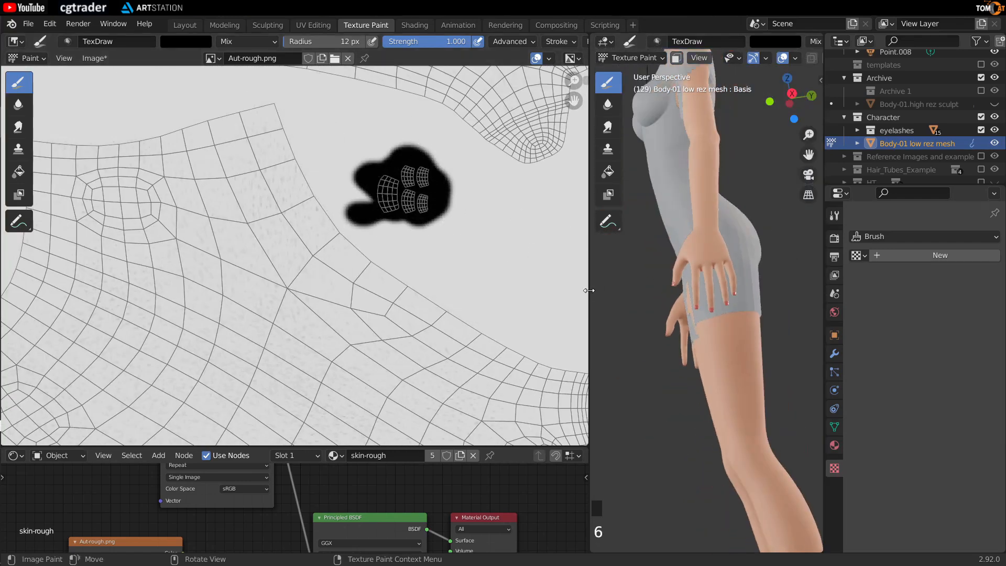
{"action": "left_click_drag", "start_coordinate": [589, 290], "coordinate": [252, 290]}
{"action": "middle_click_drag", "start_coordinate": [498, 289], "coordinate": [489, 252]}
{"action": "scroll", "coordinate": [415, 271], "scroll_direction": "up", "scroll_amount": 2}
{"action": "scroll", "coordinate": [545, 209], "scroll_direction": "up", "scroll_amount": 2}
{"action": "scroll", "coordinate": [490, 226], "scroll_direction": "up", "scroll_amount": 1}
{"action": "scroll", "coordinate": [607, 262], "scroll_direction": "down", "scroll_amount": 6}
{"action": "scroll", "coordinate": [498, 273], "scroll_direction": "up", "scroll_amount": 3}
{"action": "scroll", "coordinate": [611, 354], "scroll_direction": "up", "scroll_amount": 3}
{"action": "middle_click_drag", "start_coordinate": [611, 355], "coordinate": [564, 299], "text": "shift"}
{"action": "scroll", "coordinate": [542, 279], "scroll_direction": "down", "scroll_amount": 3}
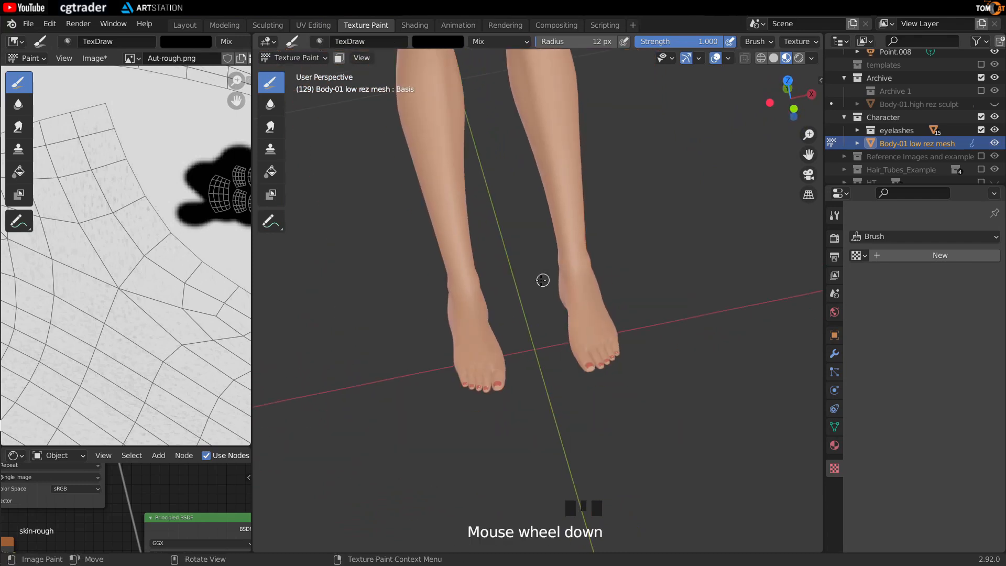
Step: Examine the legs, body and face of the character from the front
{"action": "scroll", "coordinate": [542, 280], "scroll_direction": "down", "scroll_amount": 2}
{"action": "middle_click_drag", "start_coordinate": [498, 197], "coordinate": [521, 356], "text": "shift"}
{"action": "scroll", "coordinate": [518, 314], "scroll_direction": "down", "scroll_amount": 2}
{"action": "middle_click_drag", "start_coordinate": [503, 230], "coordinate": [476, 178]}
{"action": "middle_click_drag", "start_coordinate": [476, 179], "coordinate": [511, 302], "text": "shift"}
{"action": "scroll", "coordinate": [487, 338], "scroll_direction": "up", "scroll_amount": 2}
{"action": "scroll", "coordinate": [555, 330], "scroll_direction": "up", "scroll_amount": 4}
{"action": "scroll", "coordinate": [572, 282], "scroll_direction": "up", "scroll_amount": 1, "text": "shift"}
{"action": "scroll", "coordinate": [518, 309], "scroll_direction": "up", "scroll_amount": 2}
{"action": "middle_click_drag", "start_coordinate": [504, 262], "coordinate": [450, 308], "text": "shift"}
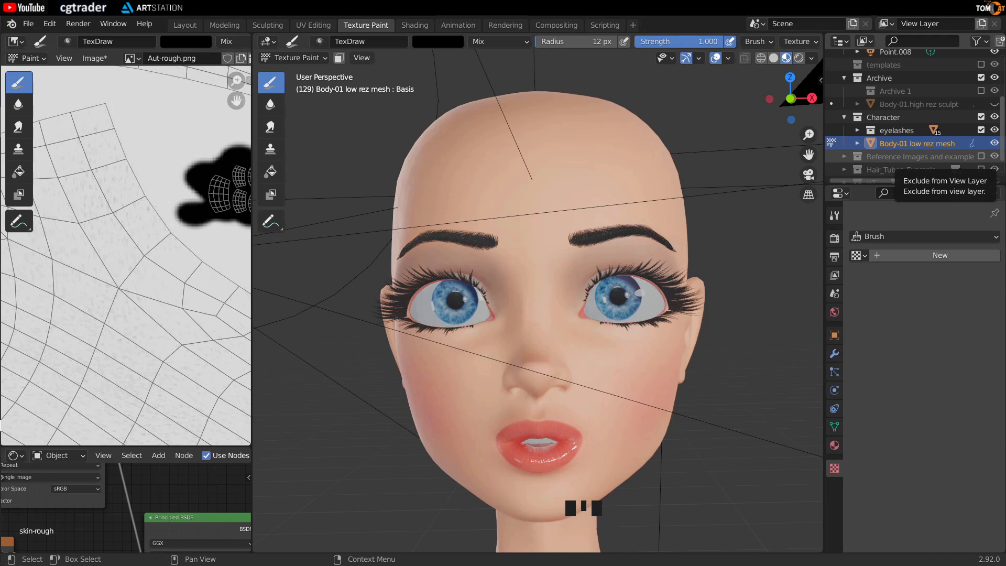
Step: Enlarge the node editor and save the painted Aut-rough.png image
{"action": "key", "text": "alt+s"}
{"action": "left_click_drag", "start_coordinate": [195, 445], "coordinate": [195, 199]}
{"action": "left_click_drag", "start_coordinate": [251, 291], "coordinate": [355, 288]}
{"action": "left_click", "coordinate": [94, 57]}
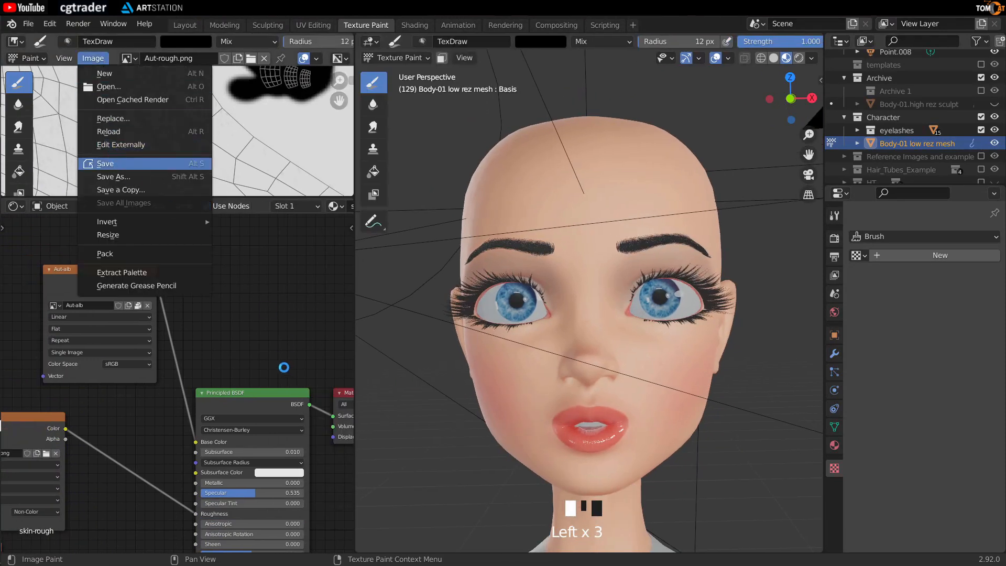
Step: Set the Principled BSDF Specular to 0.302 and check the shine on the face
{"action": "middle_click_drag", "start_coordinate": [264, 346], "coordinate": [264, 258]}
{"action": "left_click_drag", "start_coordinate": [250, 405], "coordinate": [226, 405]}
{"action": "middle_click_drag", "start_coordinate": [587, 335], "coordinate": [512, 333]}
Step: Switch to Object Mode and display the face in rendered viewport shading
{"action": "left_click", "coordinate": [392, 59]}
{"action": "left_click", "coordinate": [398, 73]}
{"action": "middle_click_drag", "start_coordinate": [620, 332], "coordinate": [583, 325], "text": "shift"}
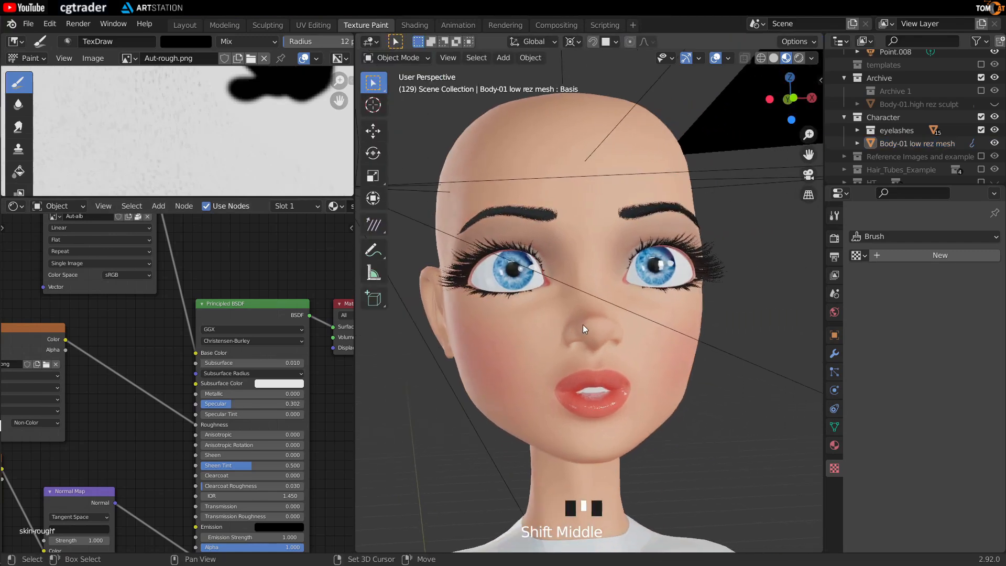
{"action": "scroll", "coordinate": [582, 325], "scroll_direction": "up", "scroll_amount": 2}
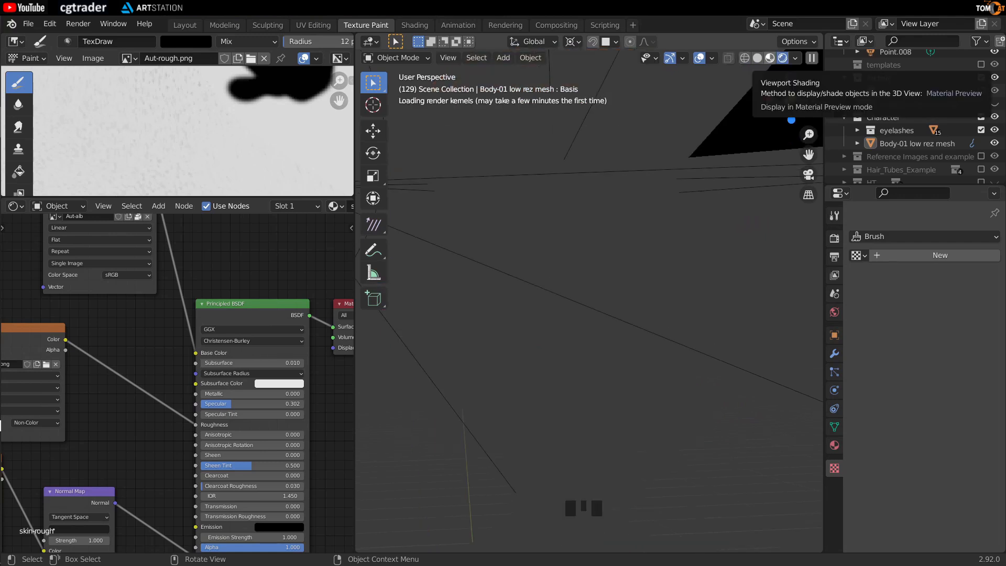